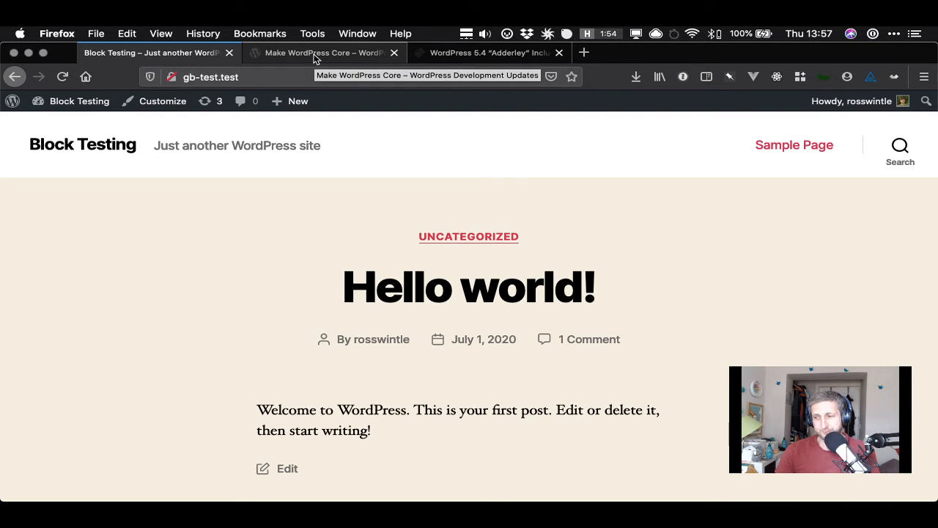
Switch to the Make WordPress Core blog and highlight its web address
left_click(315, 52)
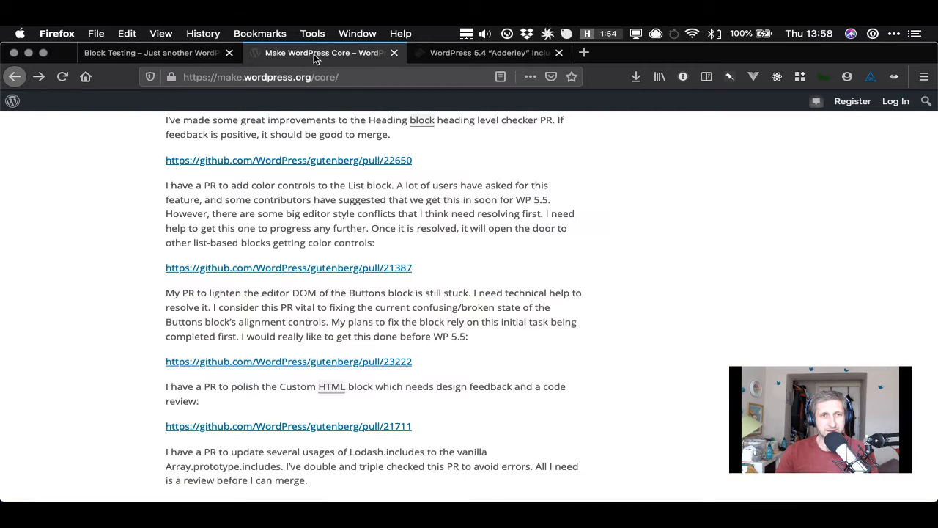
left_click(218, 77)
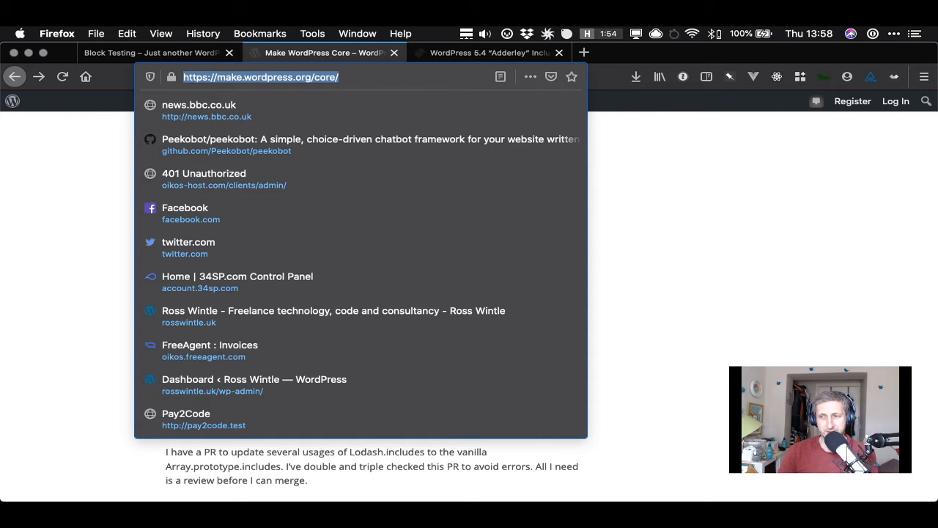
key("super+Tab")
key("super+Tab")
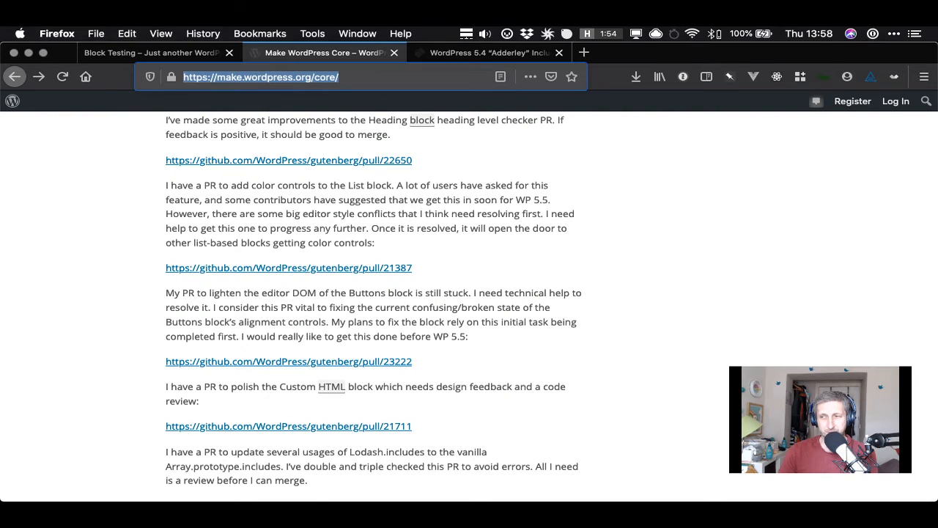
left_click(658, 200)
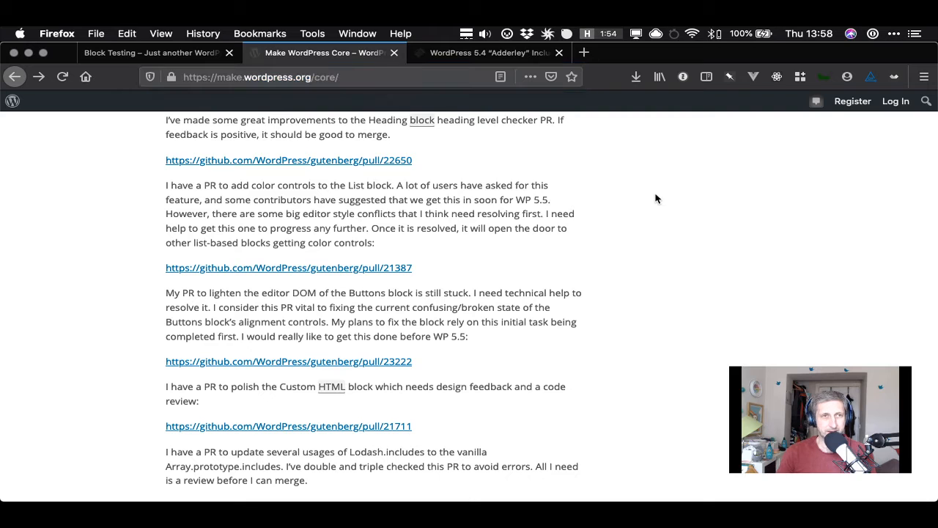
left_click(336, 74)
left_click(599, 266)
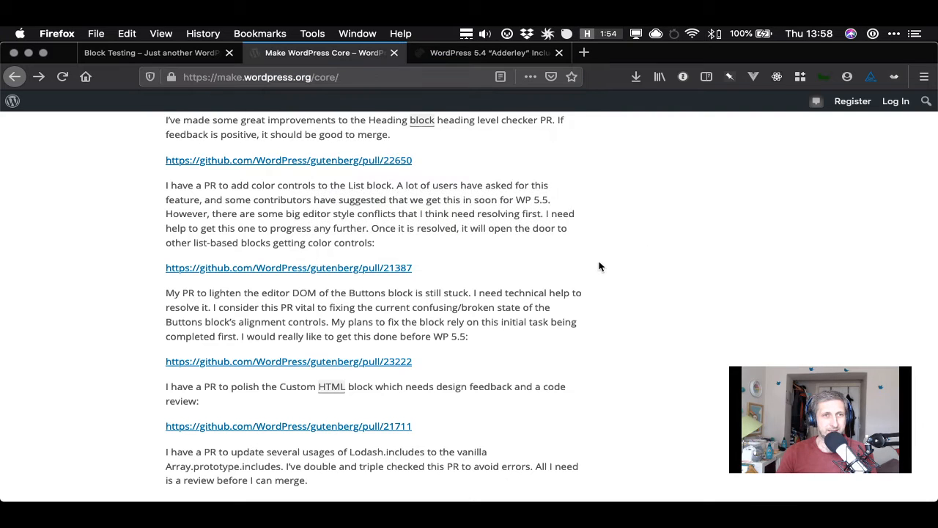
Look through the Make WordPress Core posts, then examine the welcome section and the Email Updates sign-up
scroll(541, 289, "down", 10)
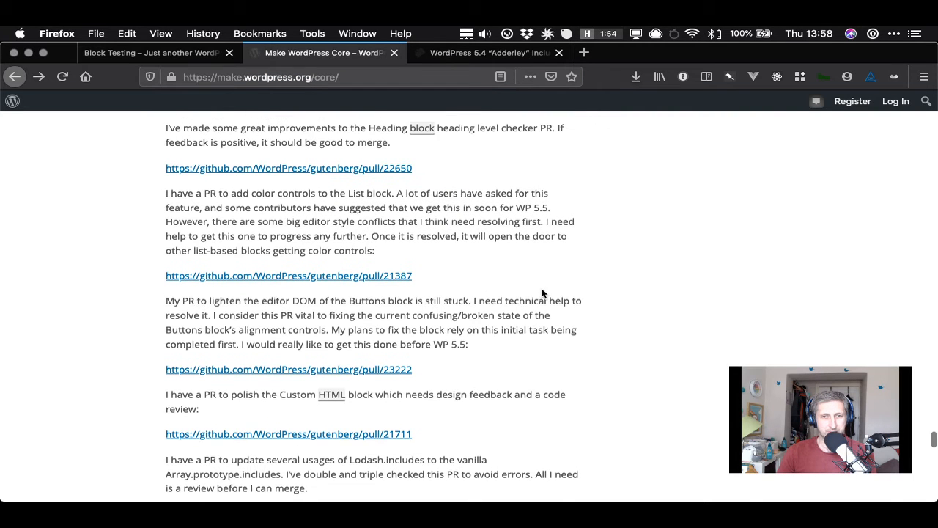
scroll(541, 294, "down", 10)
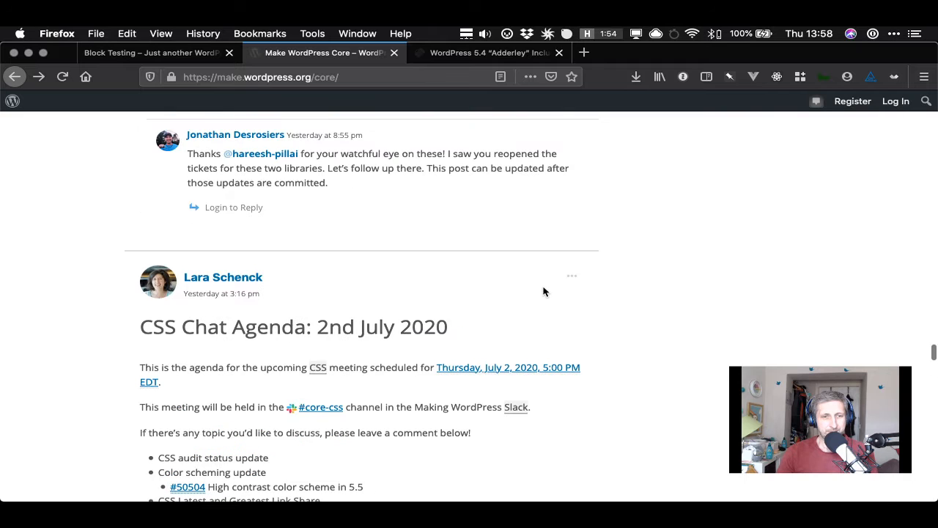
scroll(605, 301, "up", 10)
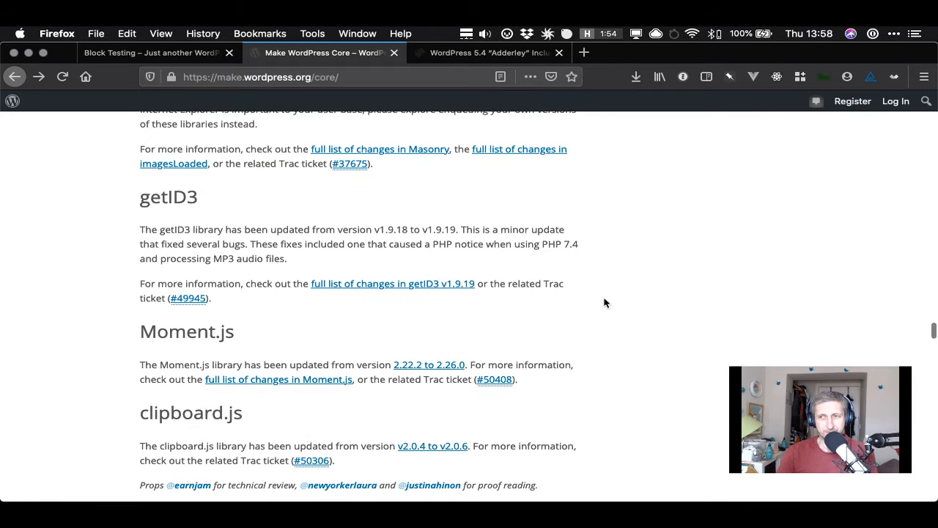
scroll(605, 300, "up", 10)
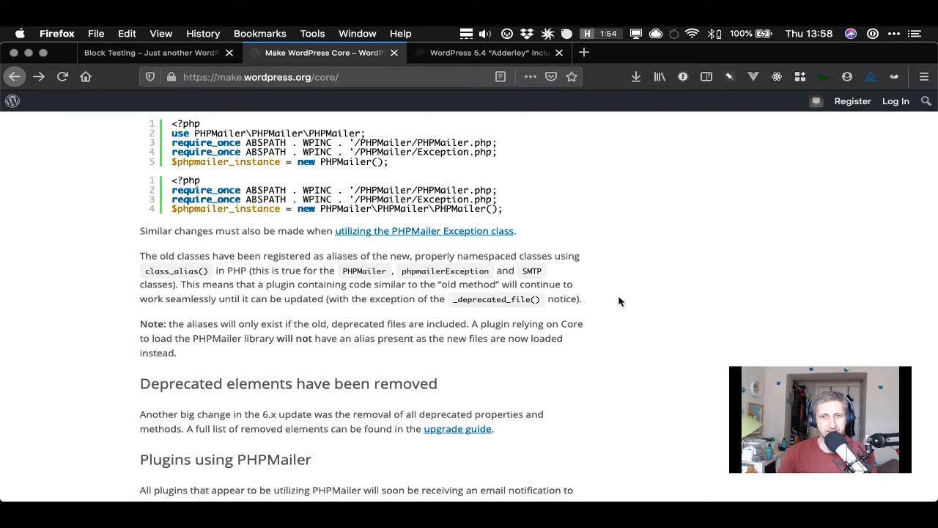
scroll(694, 325, "up", 10)
scroll(695, 324, "up", 20)
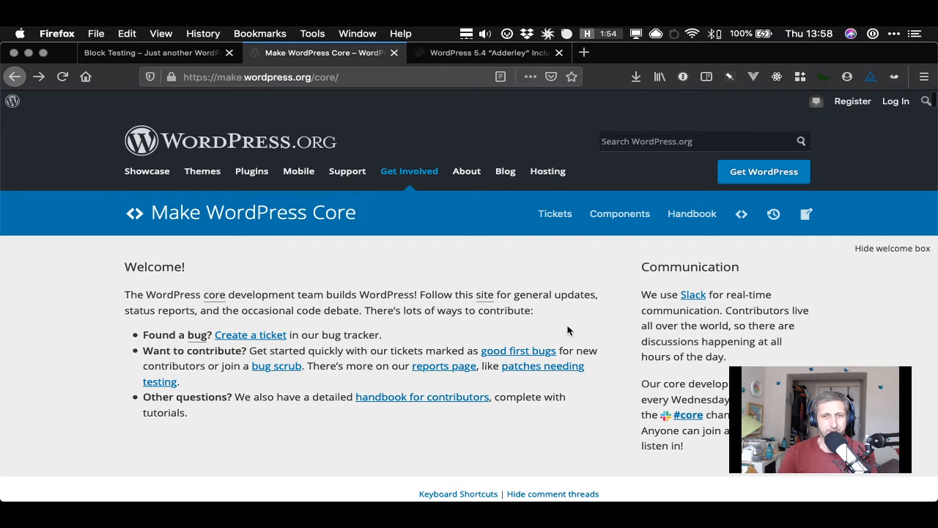
scroll(570, 332, "down", 5)
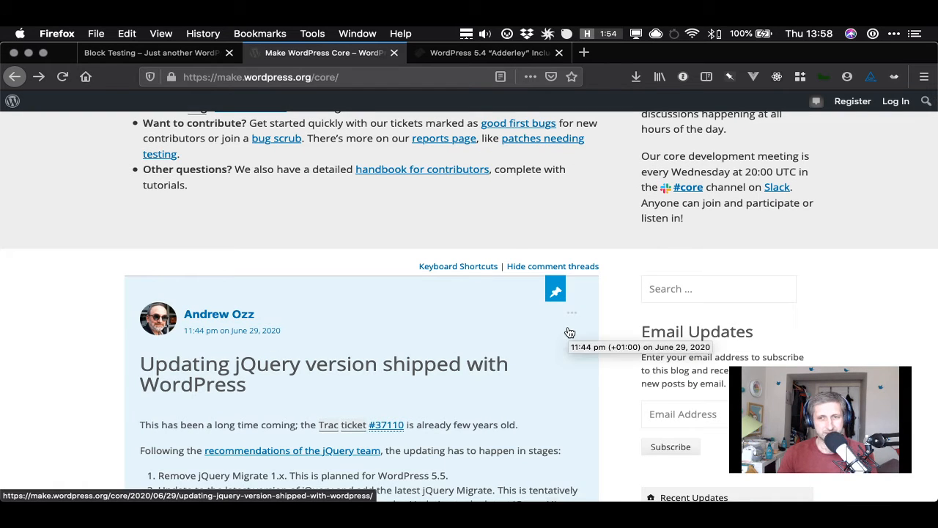
left_click(685, 414)
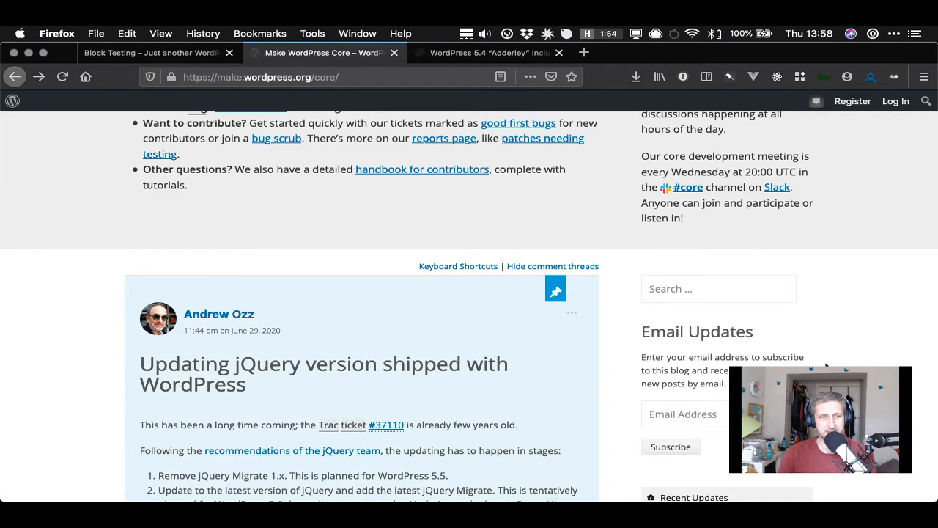
Find the "What's new in Gutenberg" section in the July 1st, 2020 devchat meeting summary
scroll(598, 372, "down", 8)
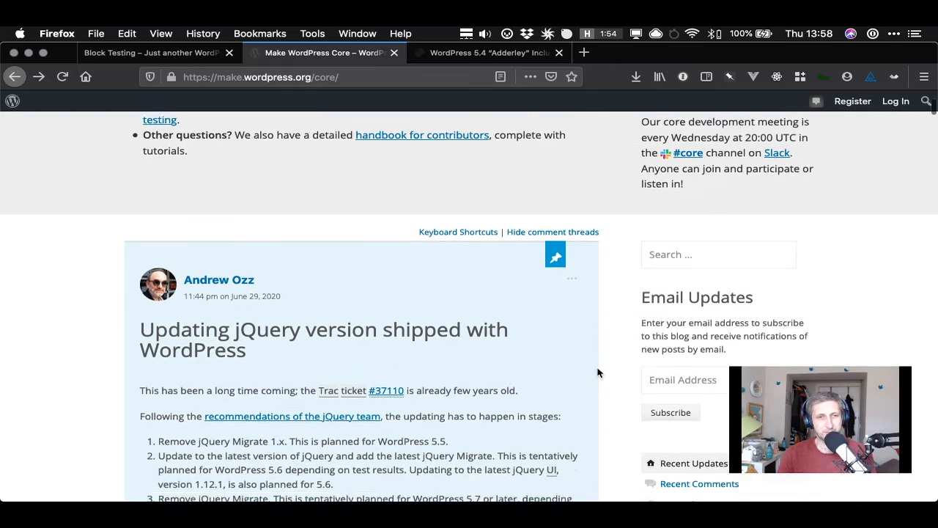
scroll(598, 371, "down", 12)
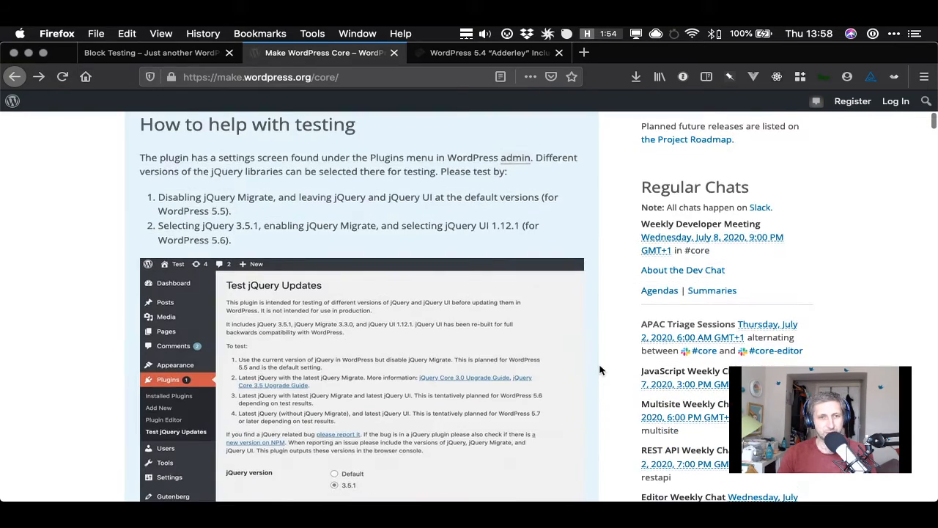
scroll(600, 371, "down", 14)
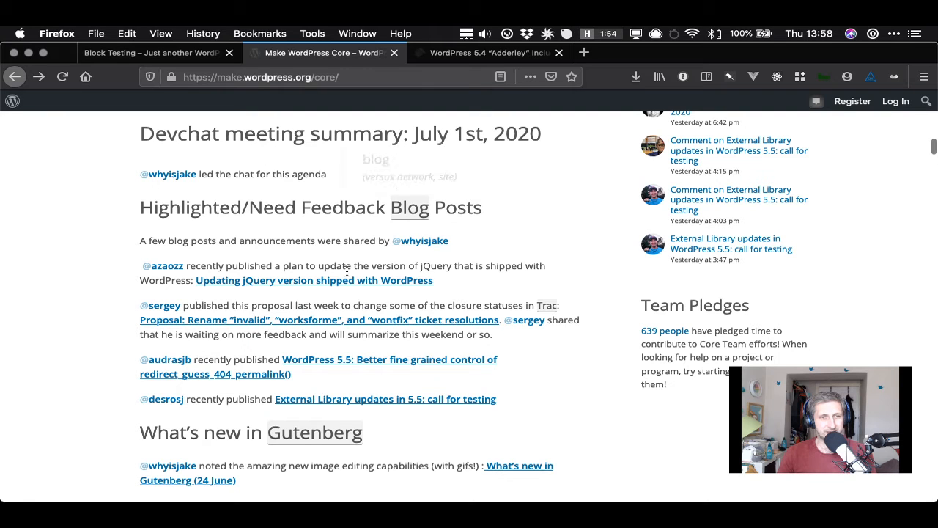
scroll(492, 351, "down", 1)
scroll(496, 352, "down", 1)
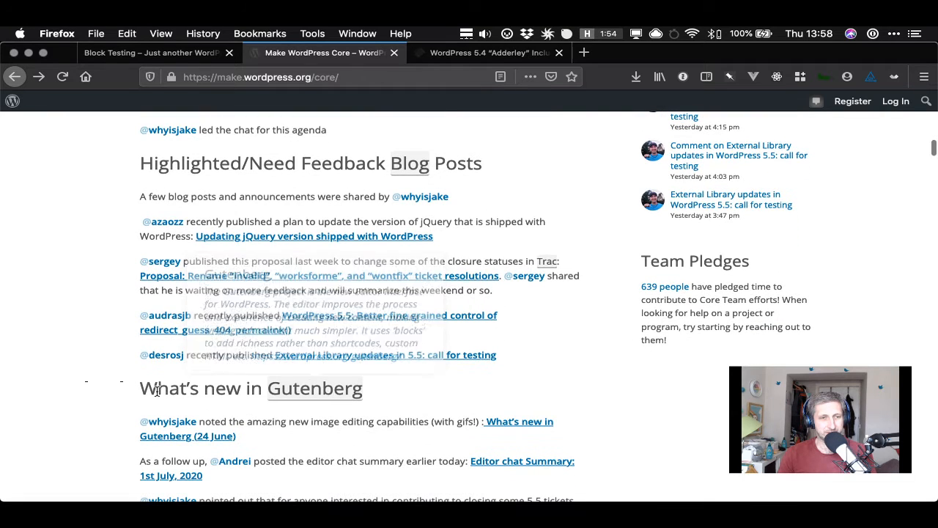
left_click_drag(155, 390, 401, 392)
left_click(624, 385)
scroll(637, 391, "down", 5)
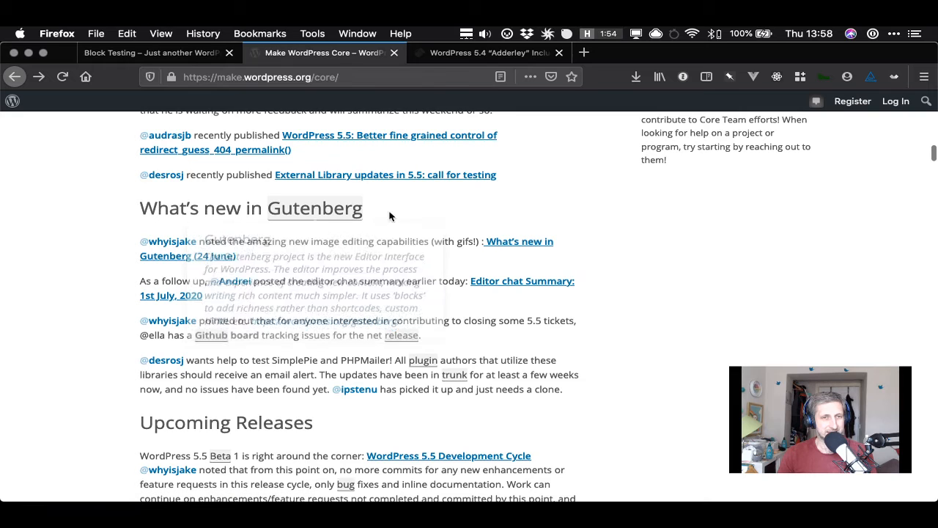
Open the "What's new in Gutenberg (24 June)" post and highlight the version number 8.4 in its introduction
left_click(518, 248)
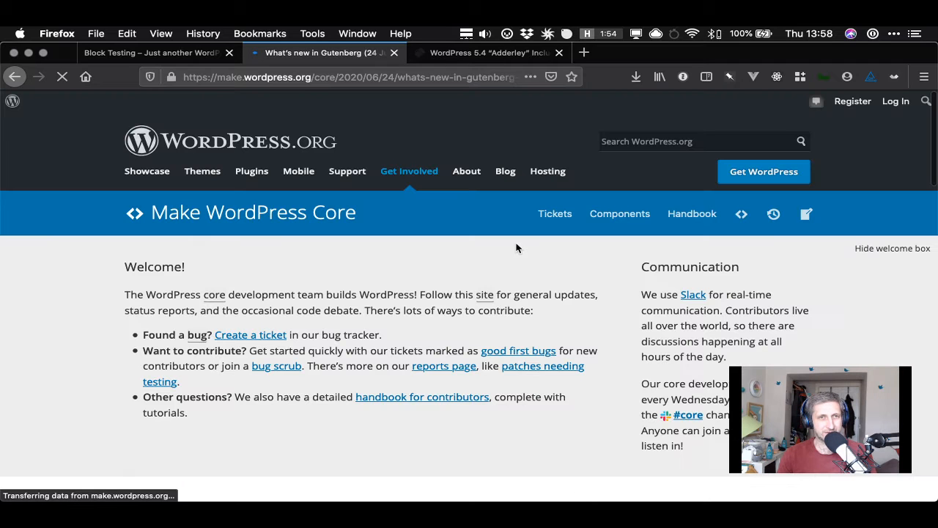
scroll(90, 364, "down", 10)
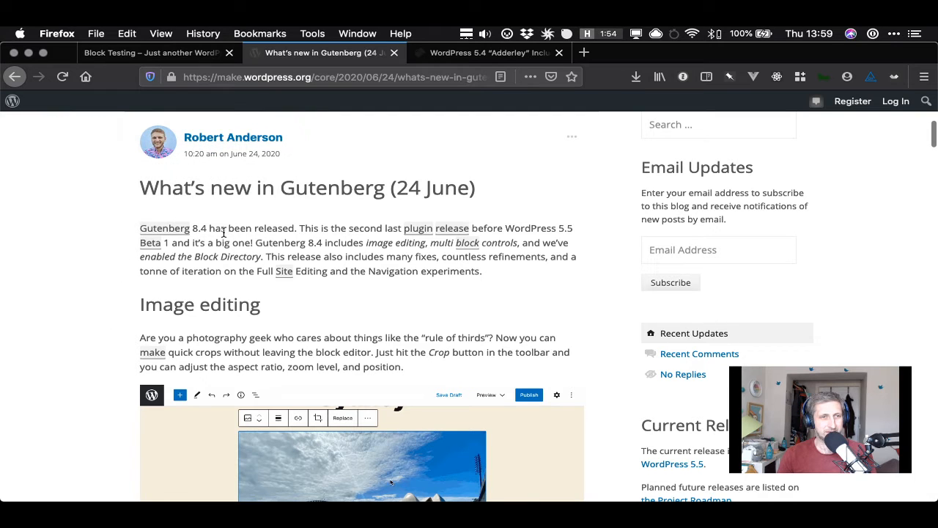
left_click_drag(210, 230, 193, 229)
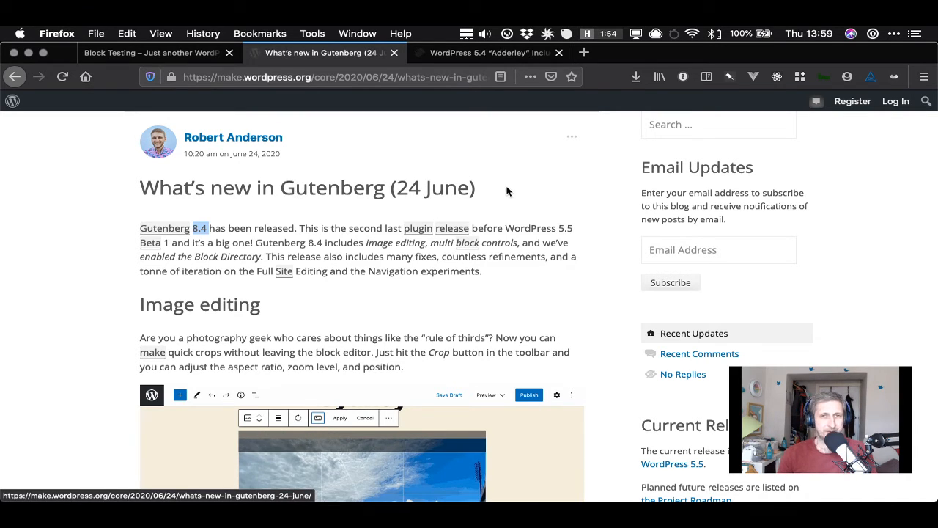
Switch to the WordPress Tavern article on WordPress 5.4, check its web address and highlight "WordPress 5.4" in the title
left_click(465, 59)
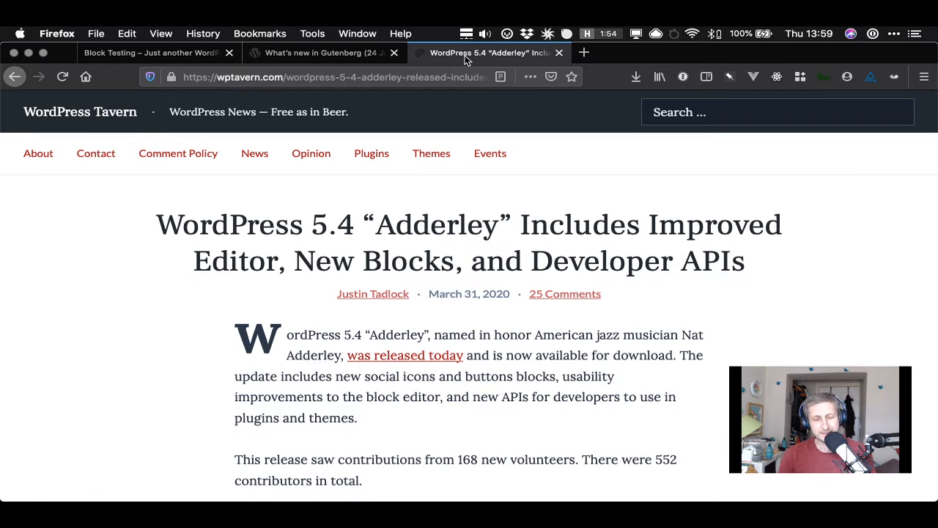
left_click(273, 78)
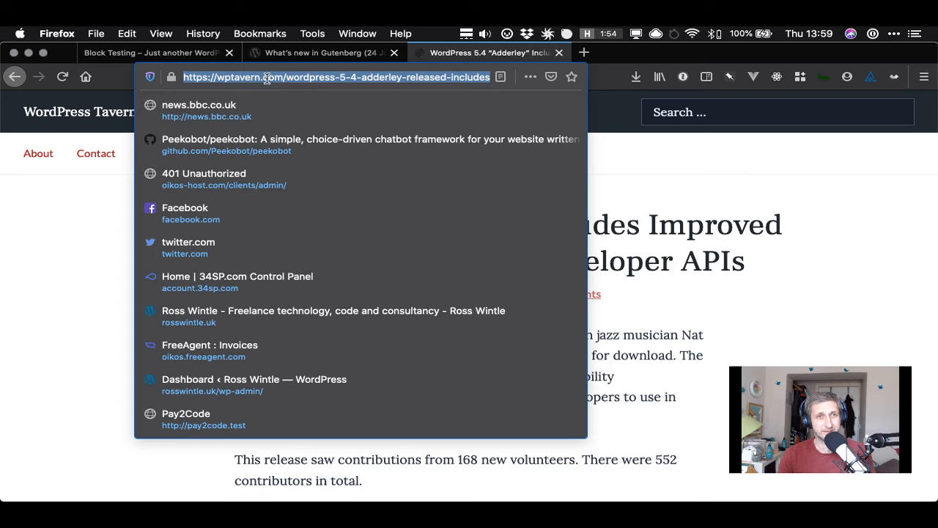
left_click(225, 79)
left_click(731, 178)
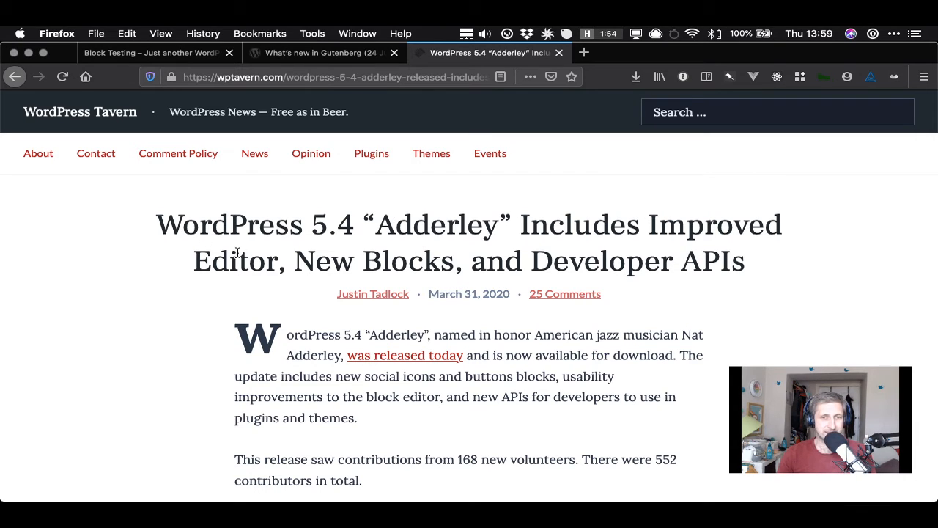
left_click_drag(157, 224, 352, 228)
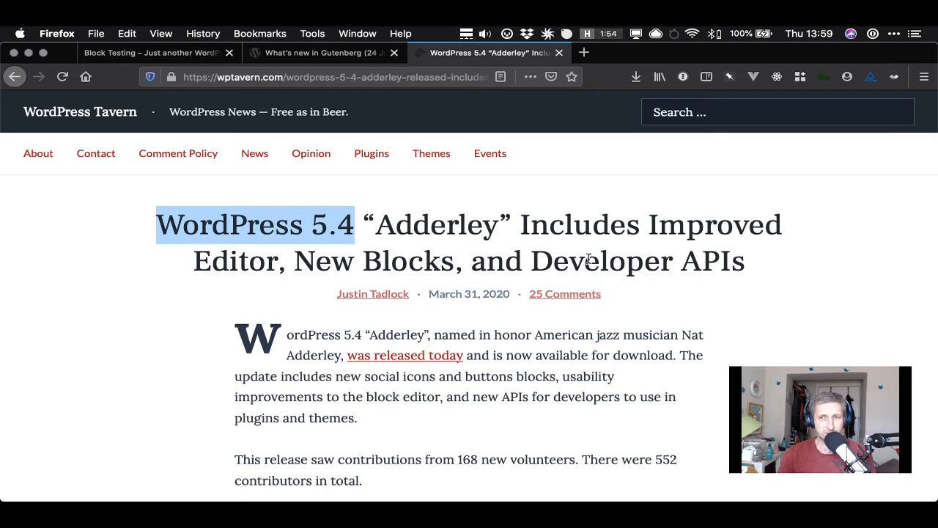
Find and highlight the sentence under New Block Editor Features stating which Gutenberg versions the release includes
scroll(659, 345, "down", 12)
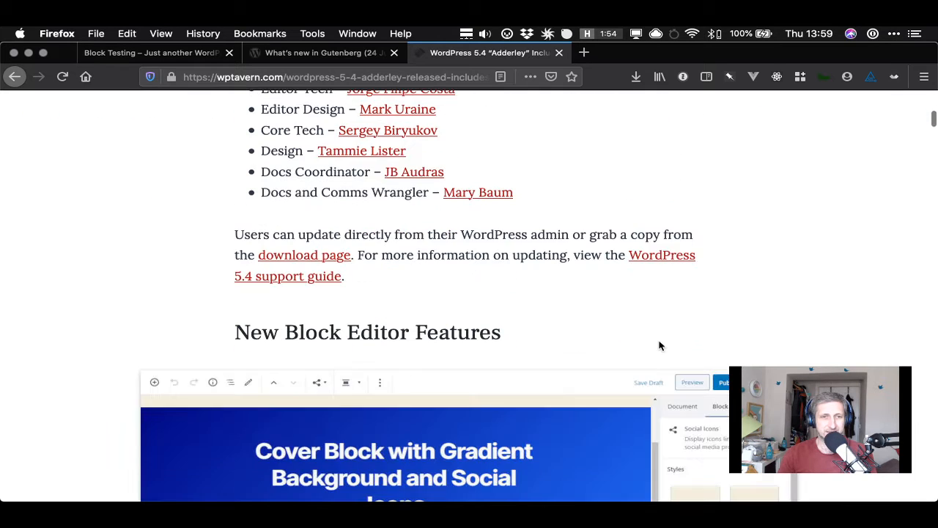
scroll(659, 344, "down", 8)
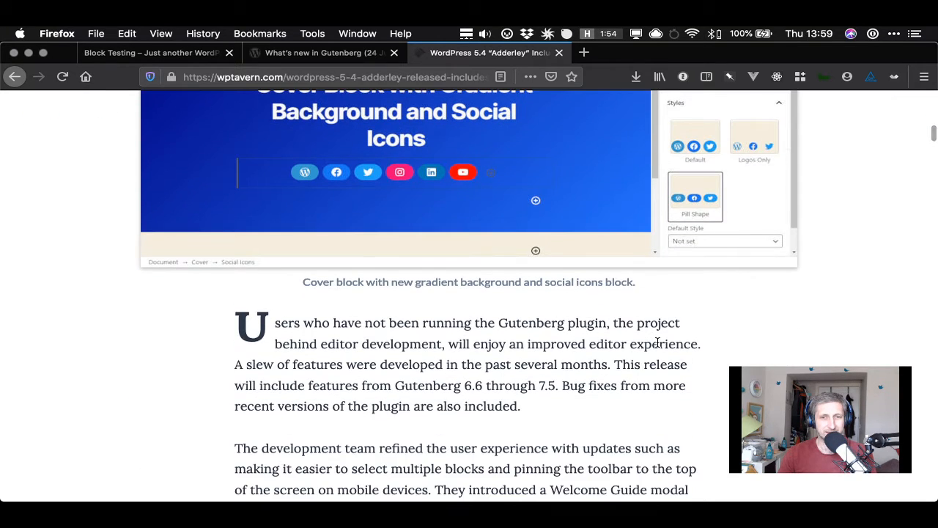
scroll(657, 342, "down", 2)
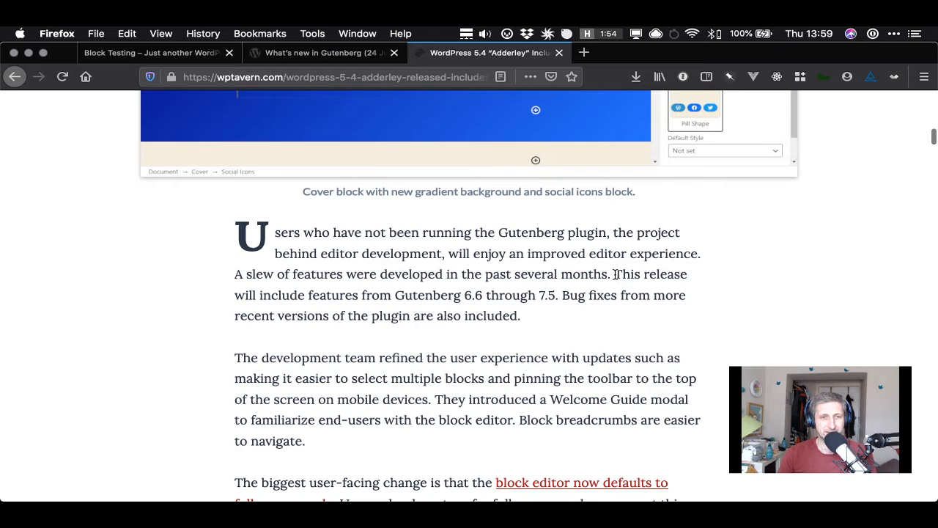
left_click_drag(614, 274, 553, 295)
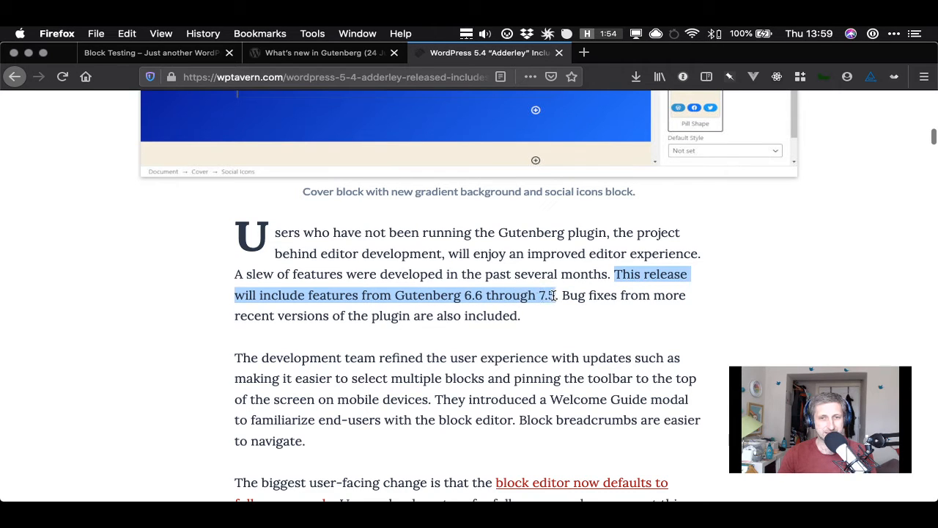
left_click(553, 296)
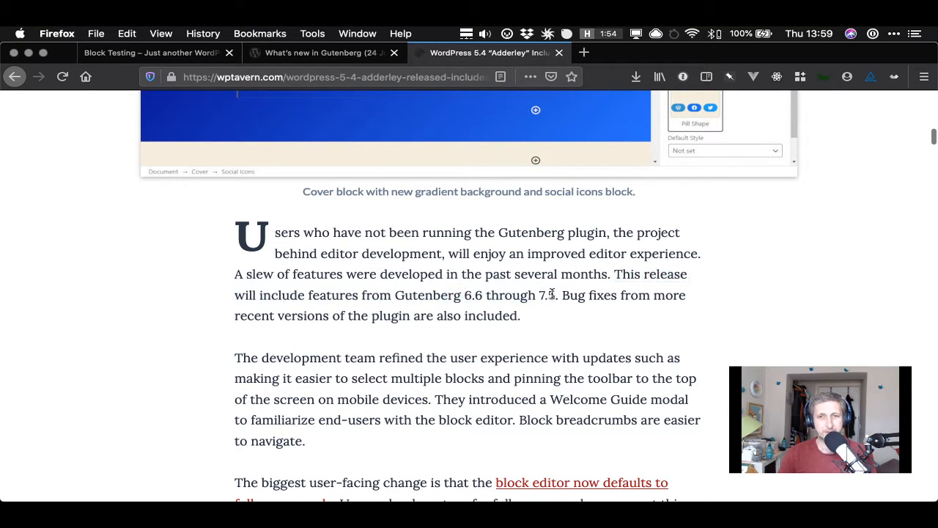
left_click_drag(553, 296, 475, 296)
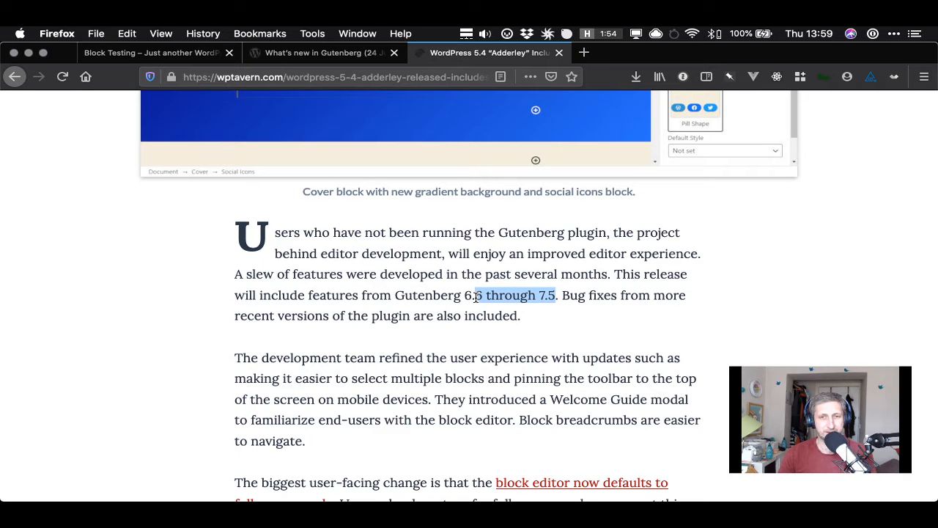
left_click(476, 297)
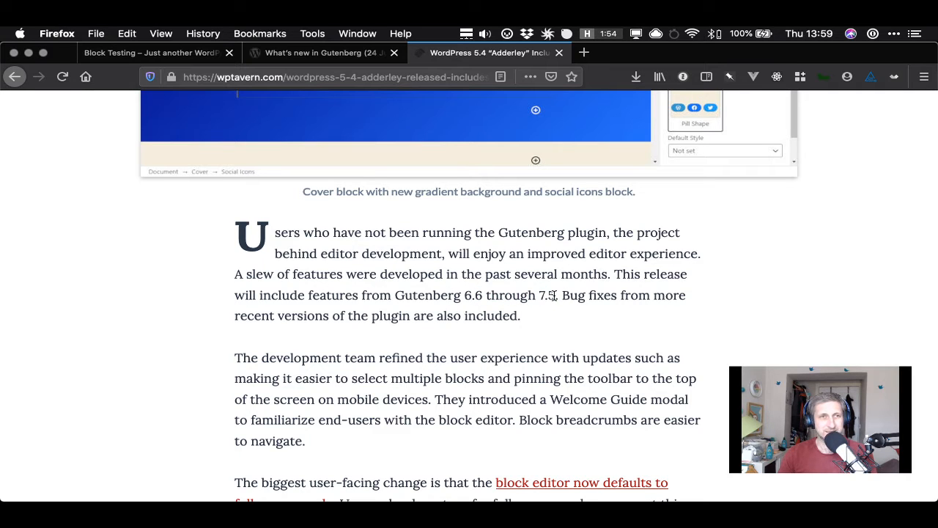
scroll(469, 323, "up", 10)
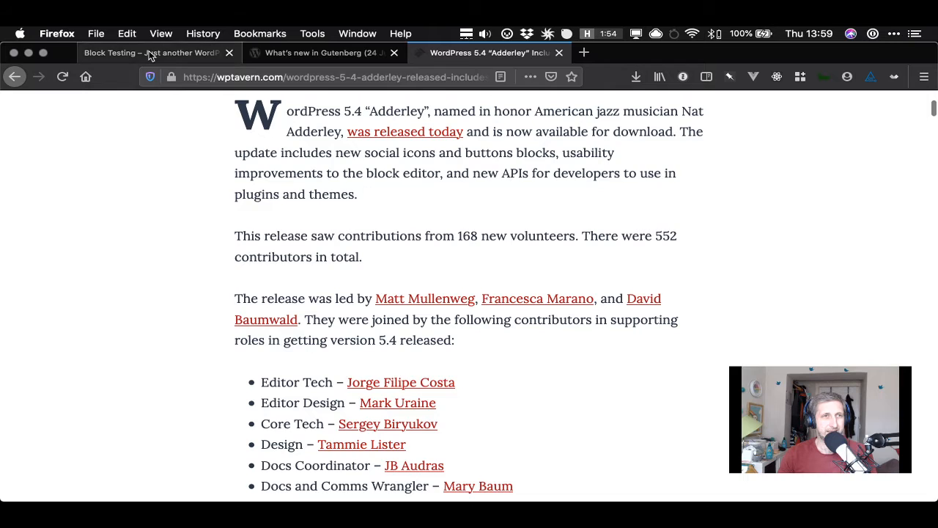
Open the Block Testing site's dashboard, and return to the Gutenberg versions passage in the WordPress Tavern article while it loads
left_click(150, 55)
mouse_move(85, 108)
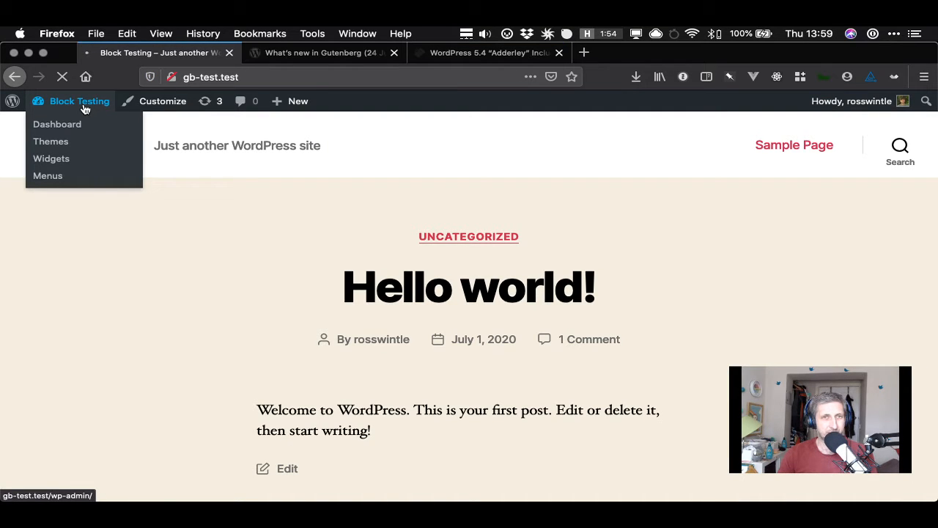
left_click(498, 52)
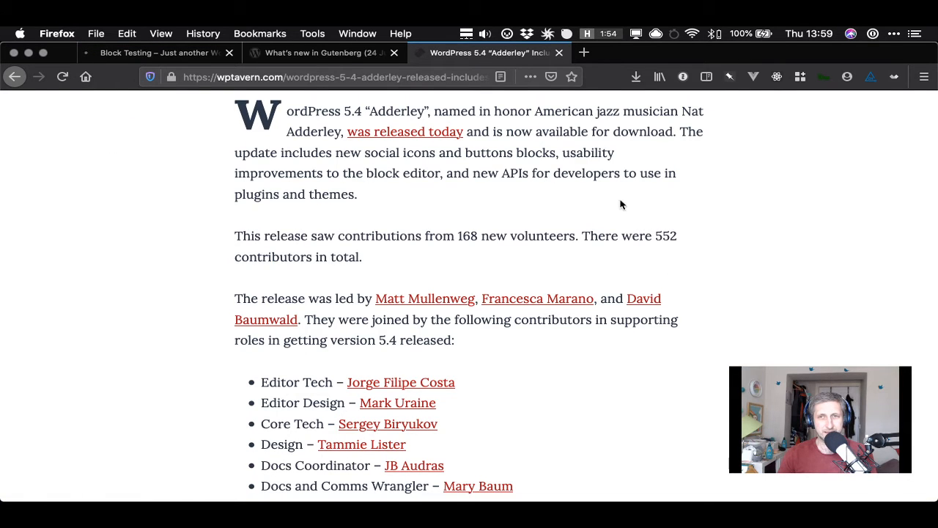
scroll(572, 266, "down", 15)
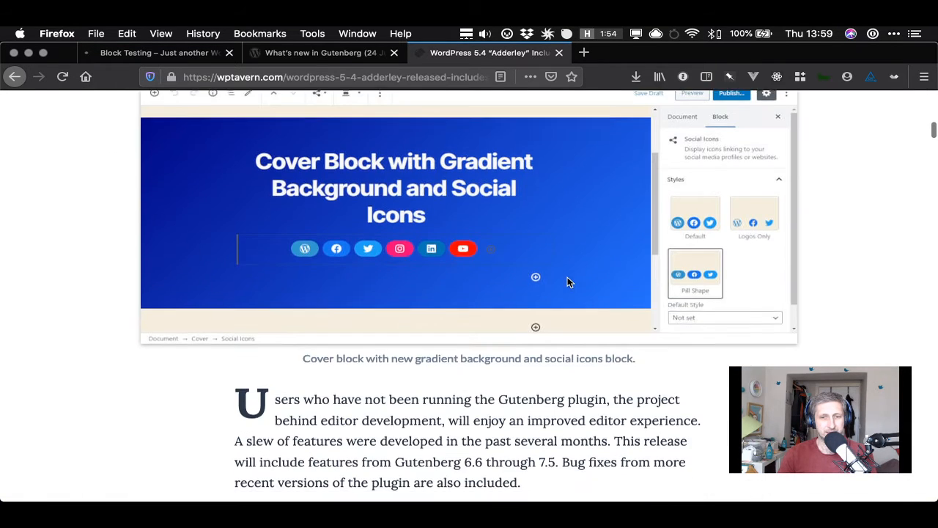
Highlight the Gutenberg version range included in the release, and reload the WordPress Tavern article from its web address
left_click_drag(437, 452, 549, 450)
left_click(555, 452)
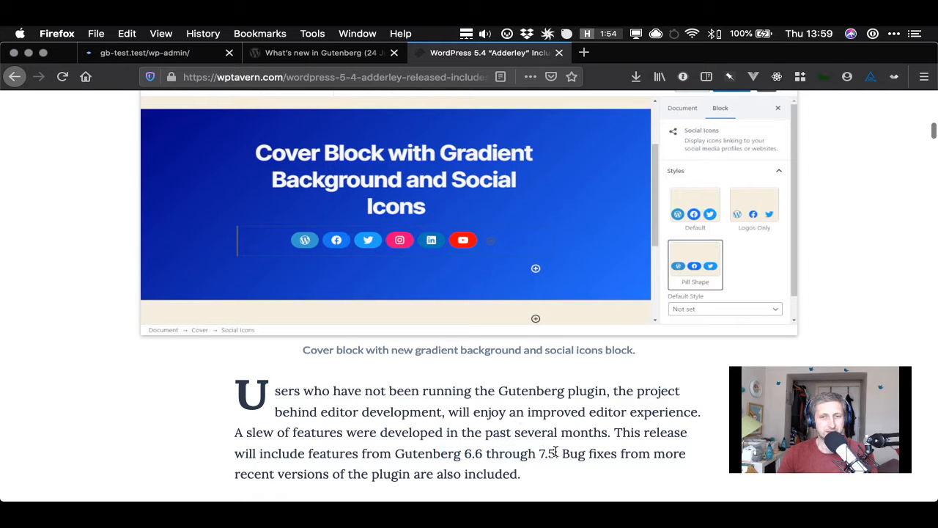
left_click(351, 76)
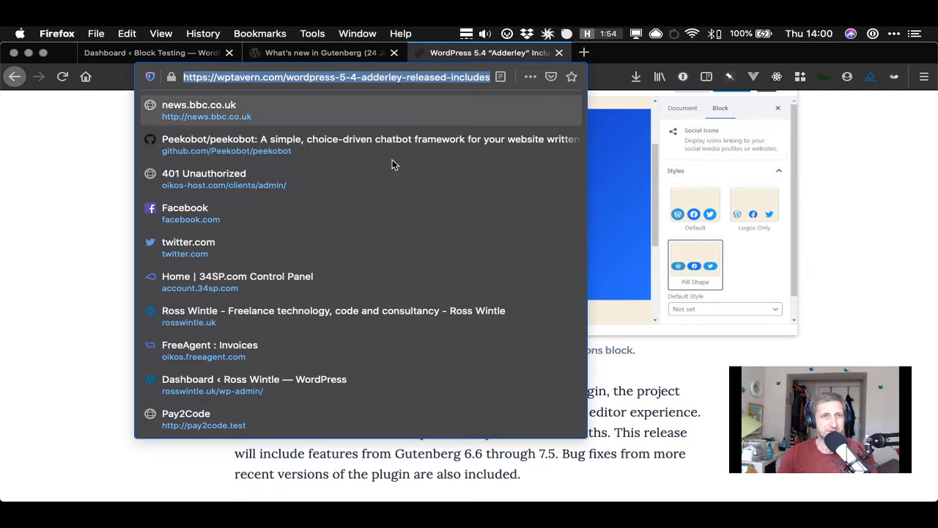
key("Return")
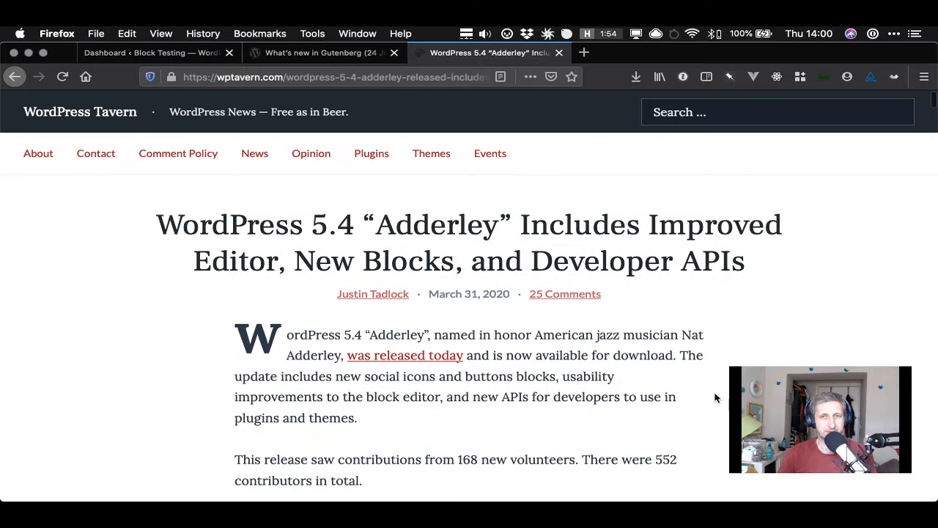
Search the WordPress Tavern site for "gutenberg"
left_click(700, 109)
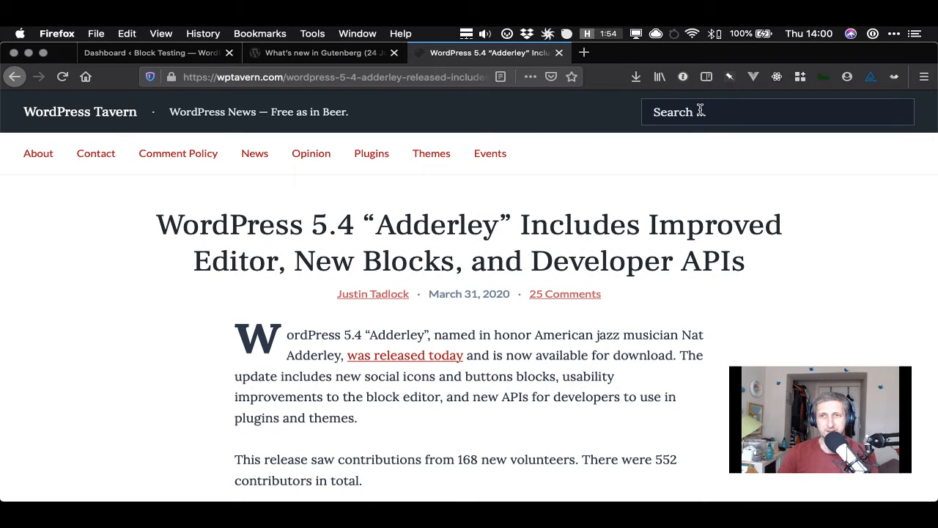
key("super+Tab")
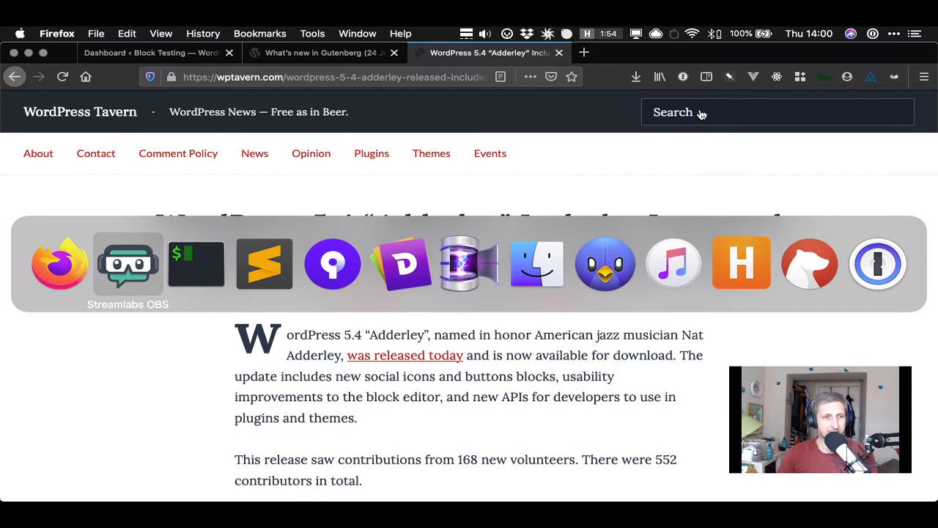
key("super+Tab")
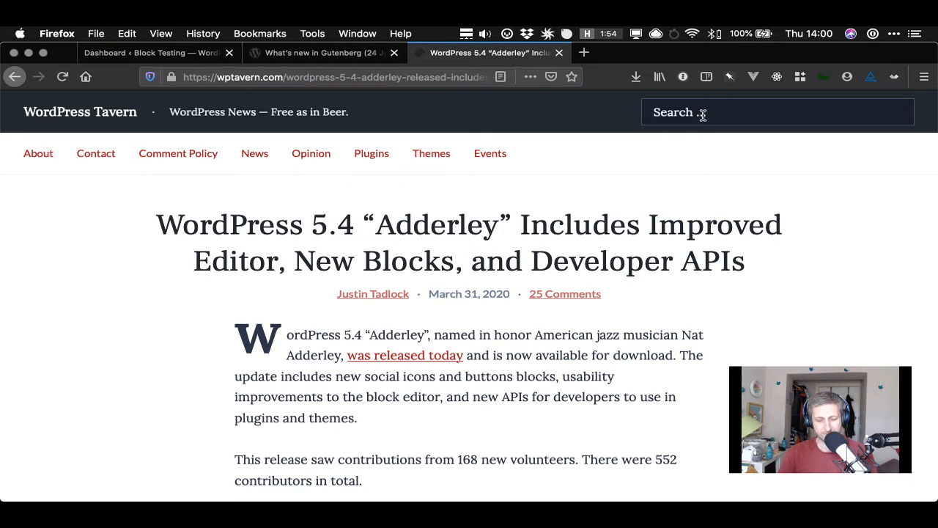
type("gutenberg")
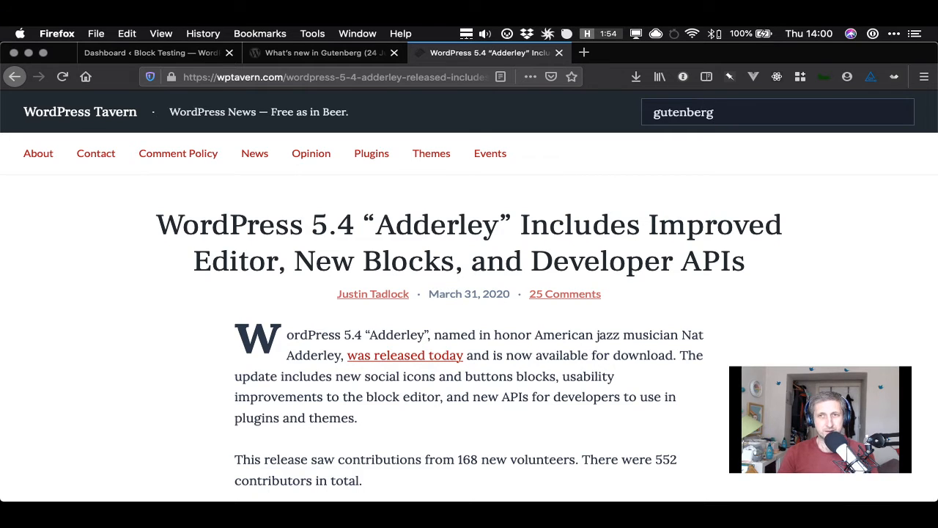
key("Return")
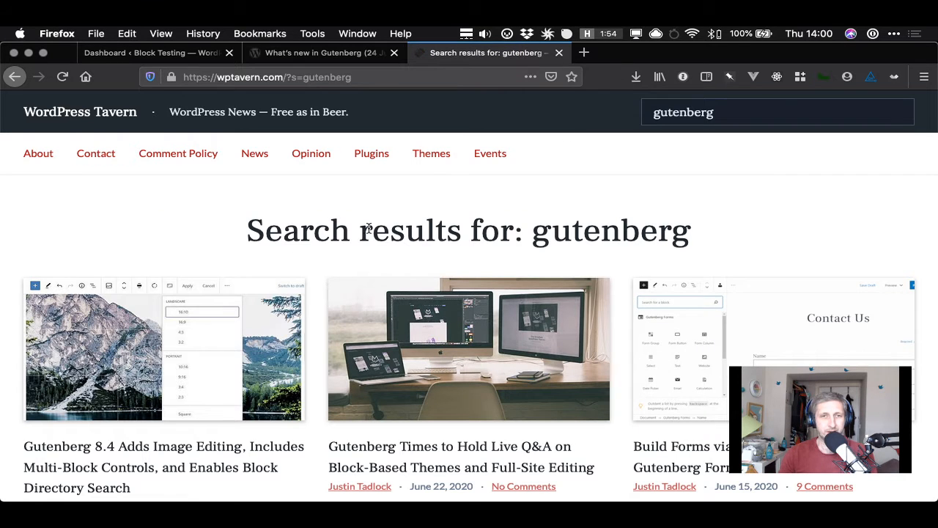
Look through the first page of search results for posts about individual Gutenberg releases
scroll(350, 235, "down", 3)
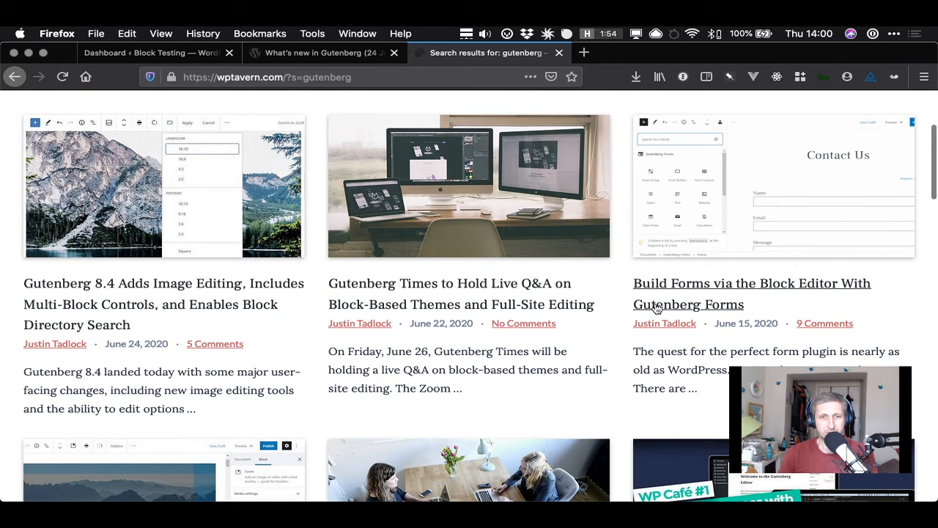
scroll(657, 308, "down", 7)
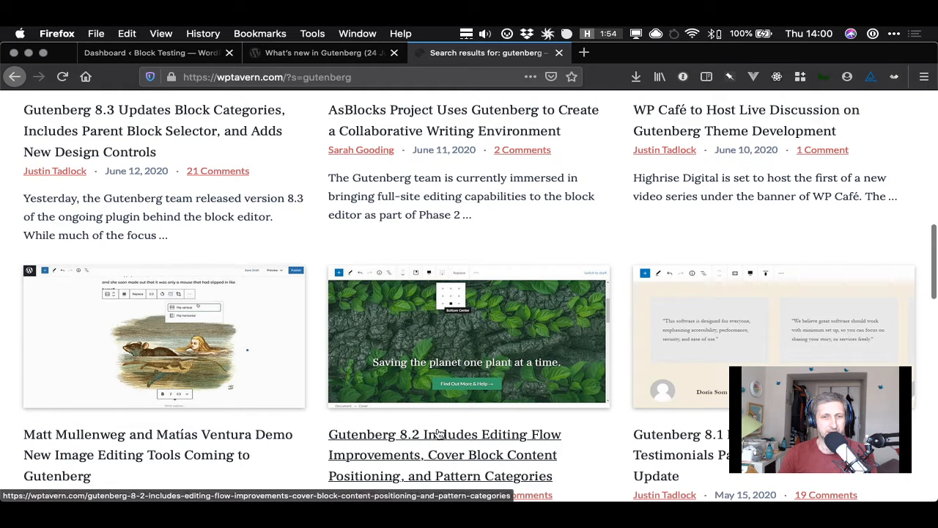
scroll(588, 371, "down", 15)
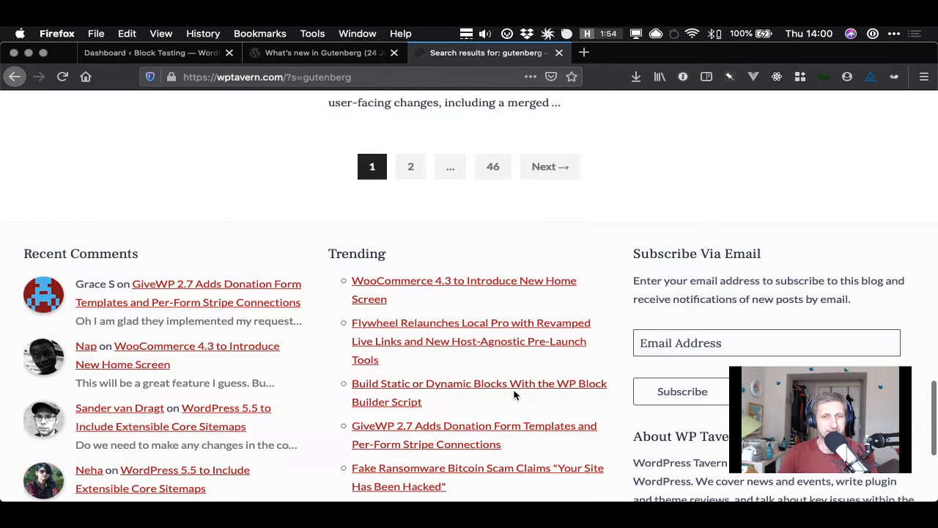
scroll(519, 344, "up", 10)
scroll(524, 293, "up", 3)
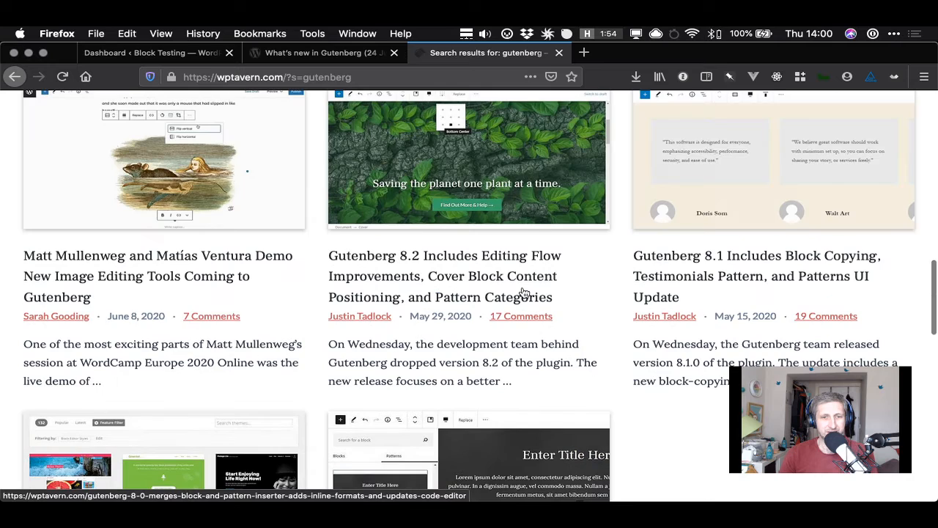
scroll(524, 293, "down", 3)
scroll(524, 293, "down", 4)
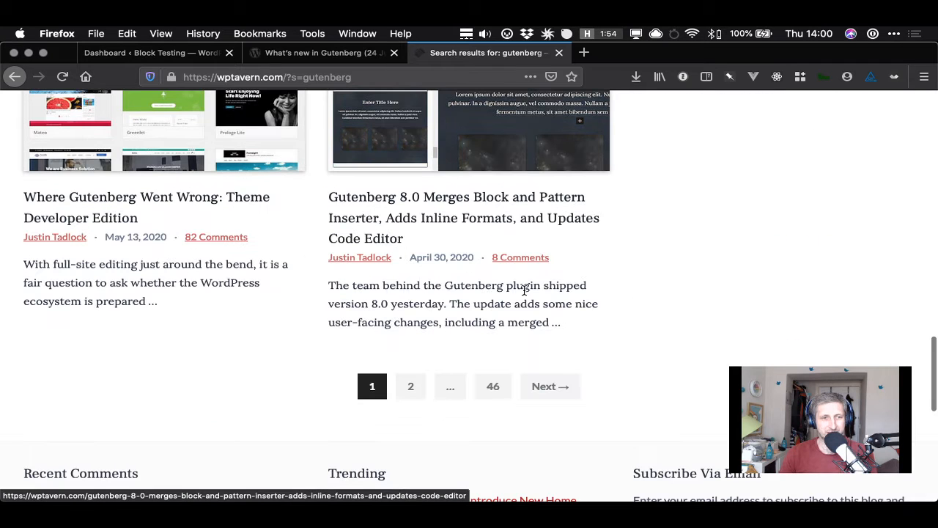
Open the second page of search results, checking the "What's new in Gutenberg (24 June)" post while it loads
left_click(411, 388)
left_click(326, 55)
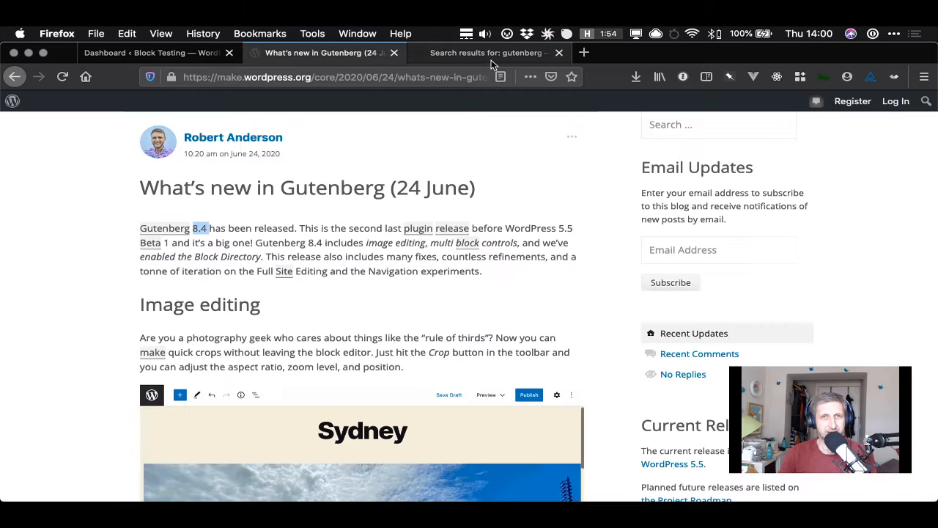
left_click(485, 54)
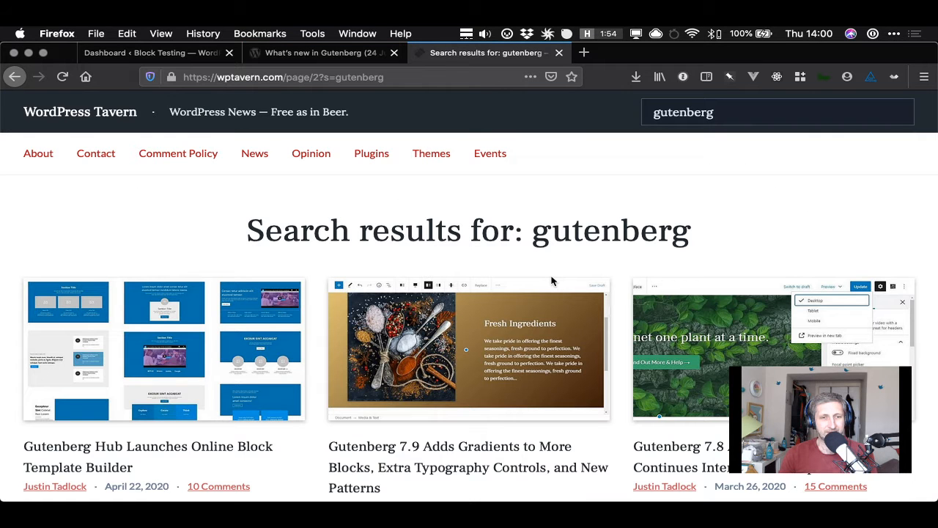
Examine the second page of results for the version numbers and publication dates of the Gutenberg release posts
scroll(578, 329, "down", 1)
scroll(578, 329, "down", 5)
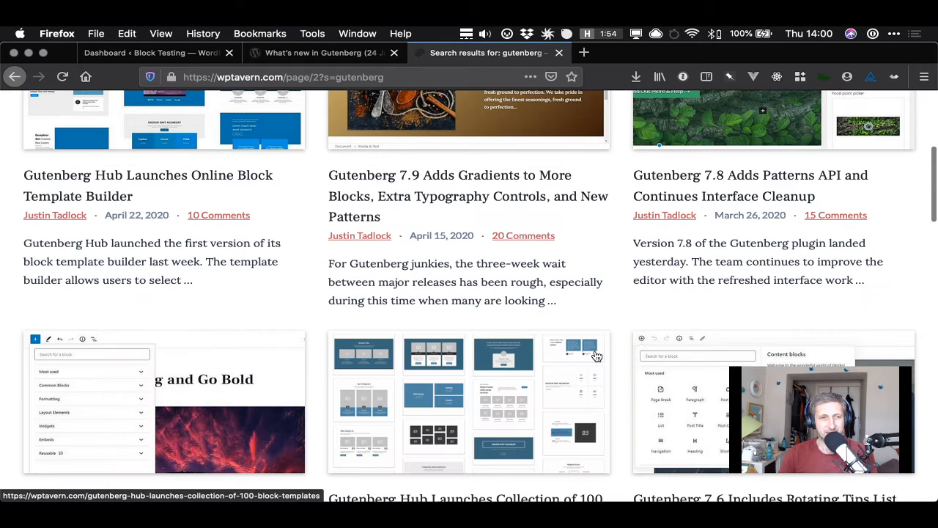
scroll(596, 356, "down", 3)
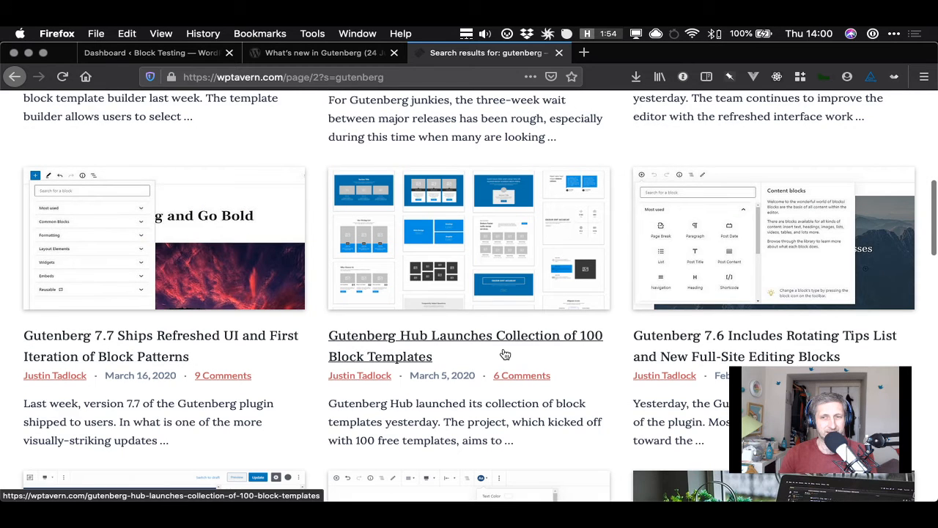
scroll(623, 327, "down", 10)
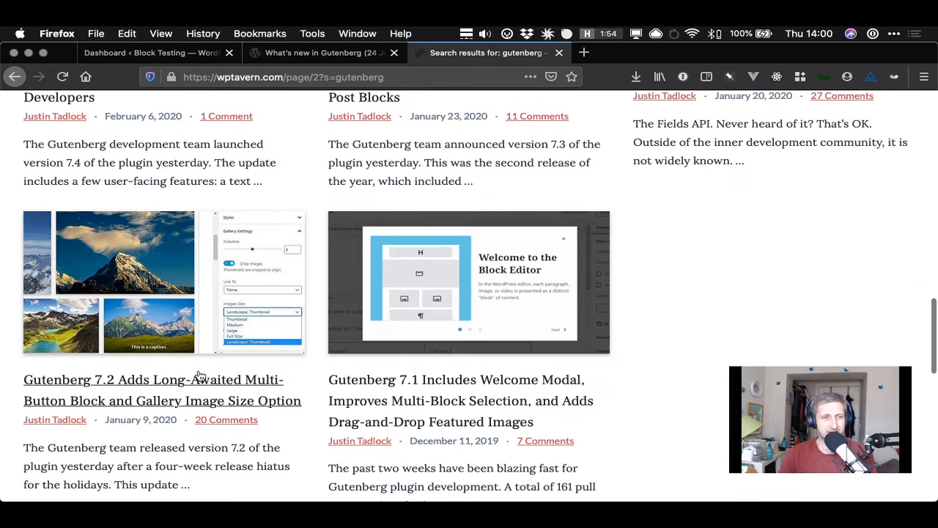
scroll(628, 320, "up", 1)
scroll(628, 321, "down", 2)
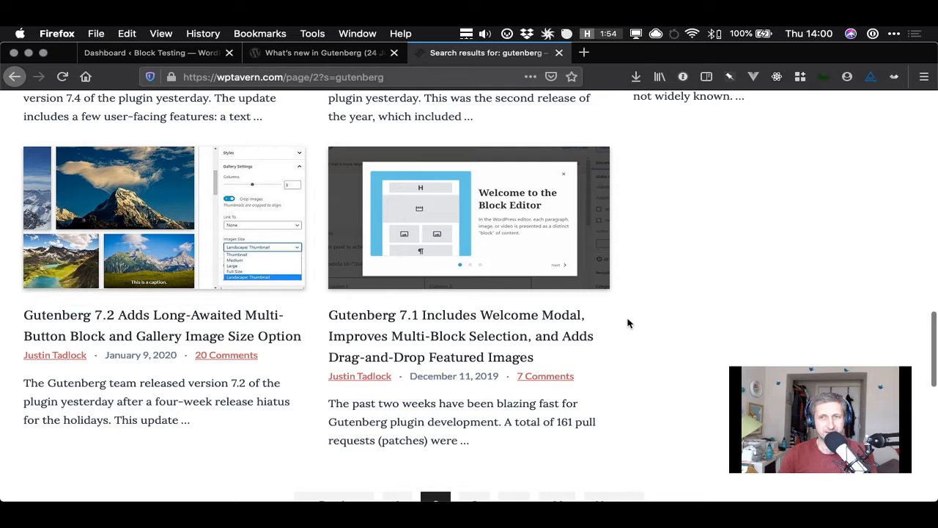
scroll(628, 323, "up", 4)
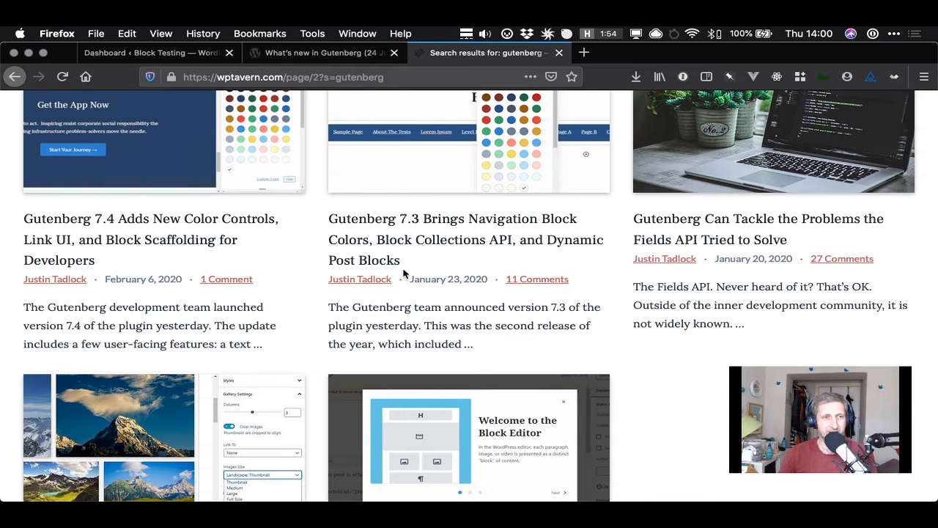
scroll(495, 222, "up", 3)
scroll(495, 222, "up", 3)
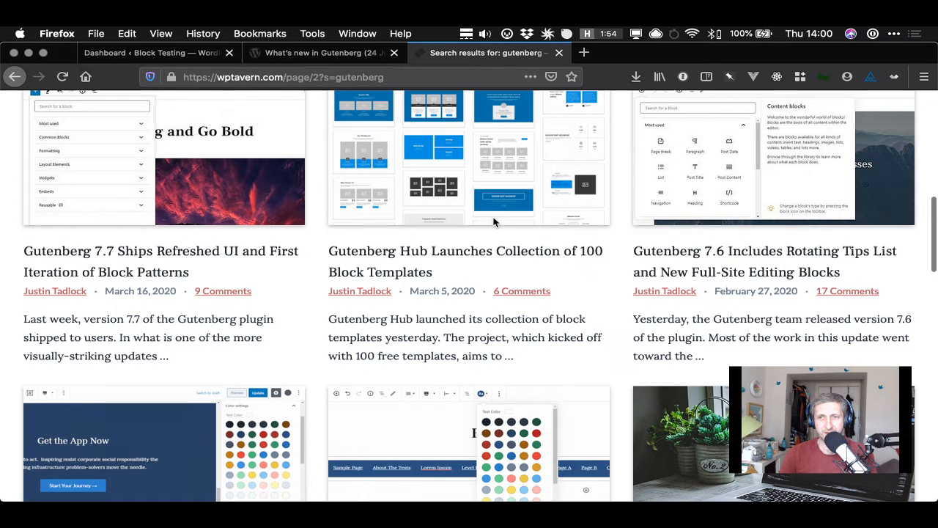
scroll(491, 233, "down", 3)
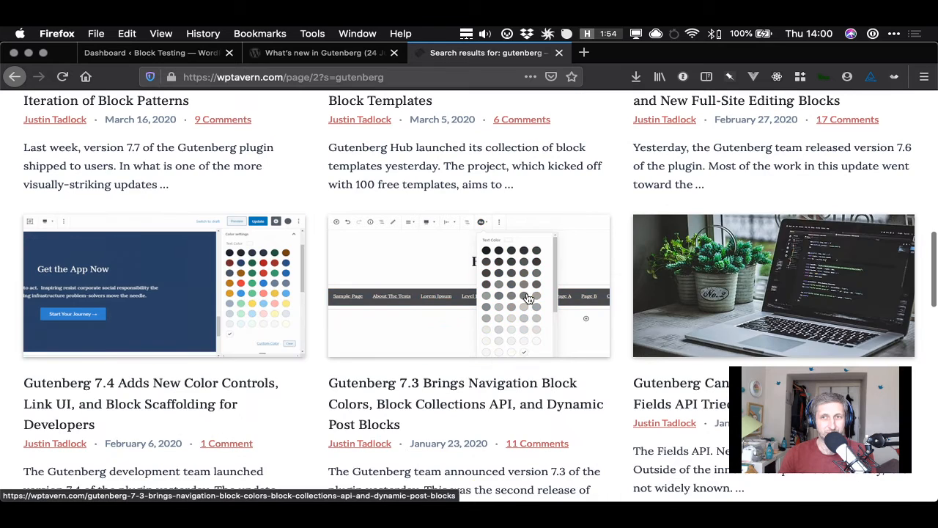
scroll(528, 297, "down", 1)
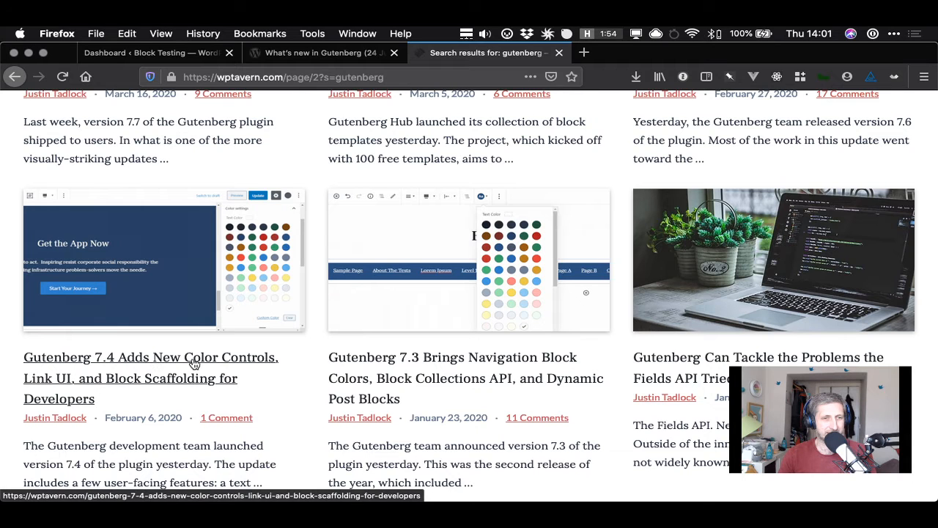
scroll(274, 415, "up", 5)
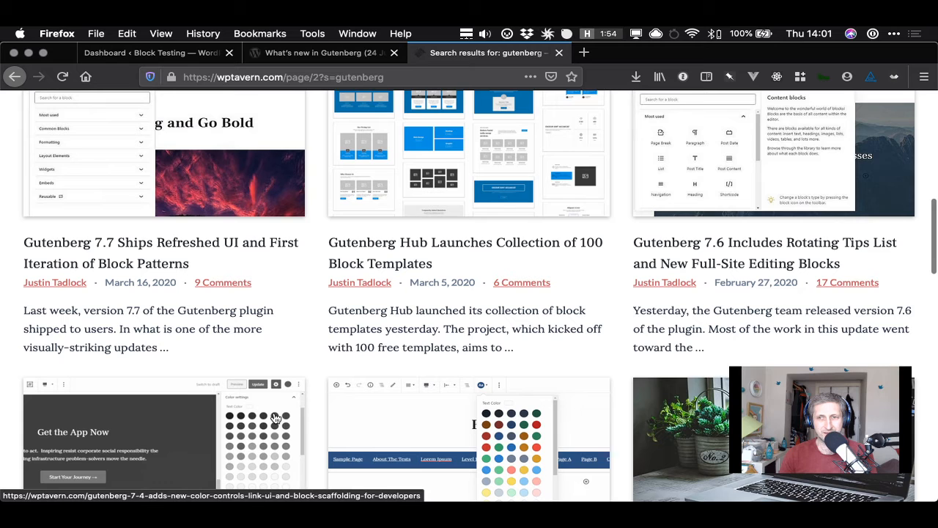
scroll(275, 418, "up", 1)
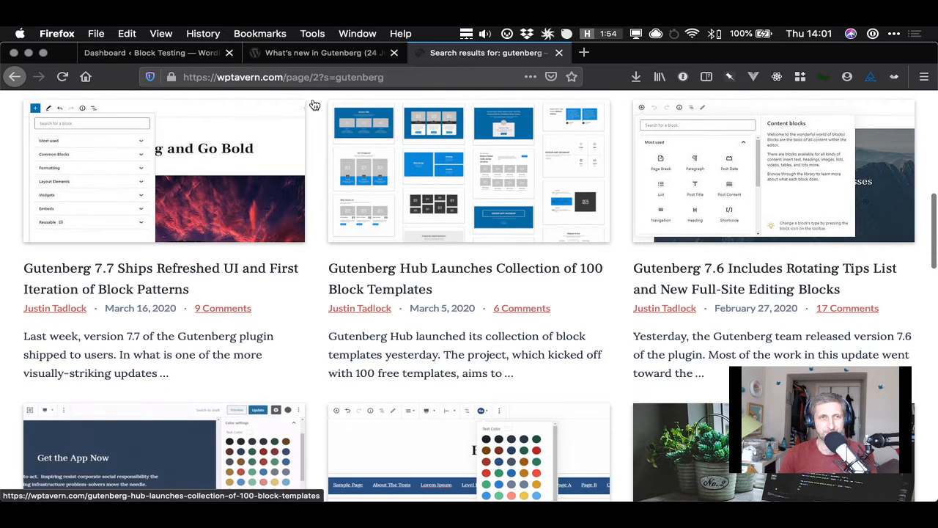
Return to the Block Testing dashboard and start a new post in the block editor
left_click(154, 53)
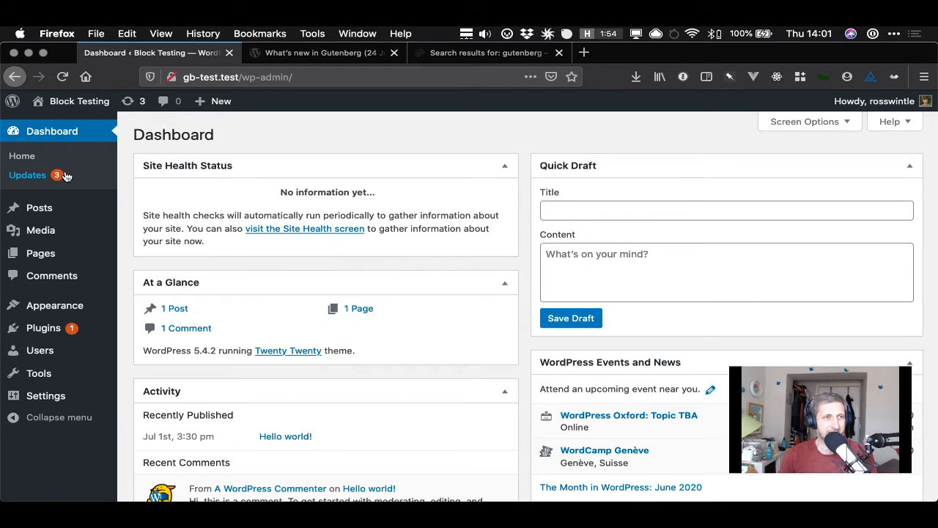
mouse_move(41, 209)
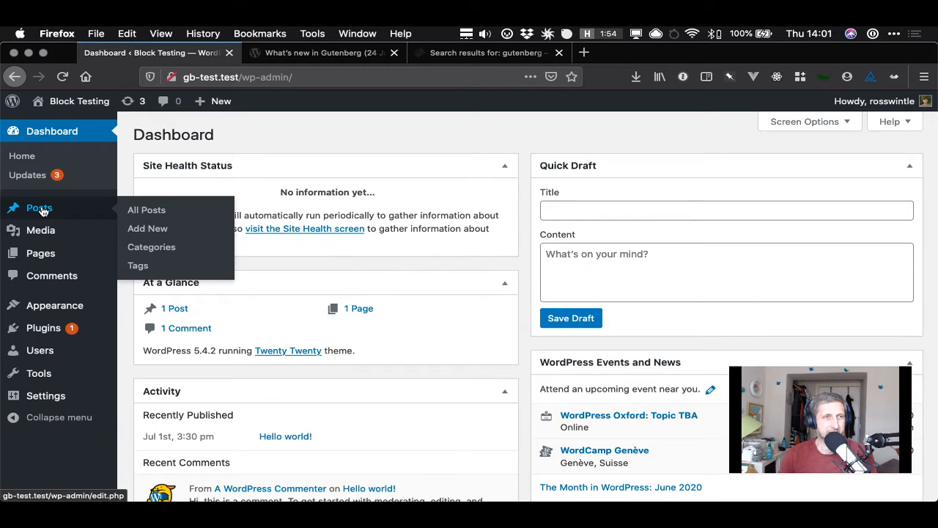
left_click(149, 231)
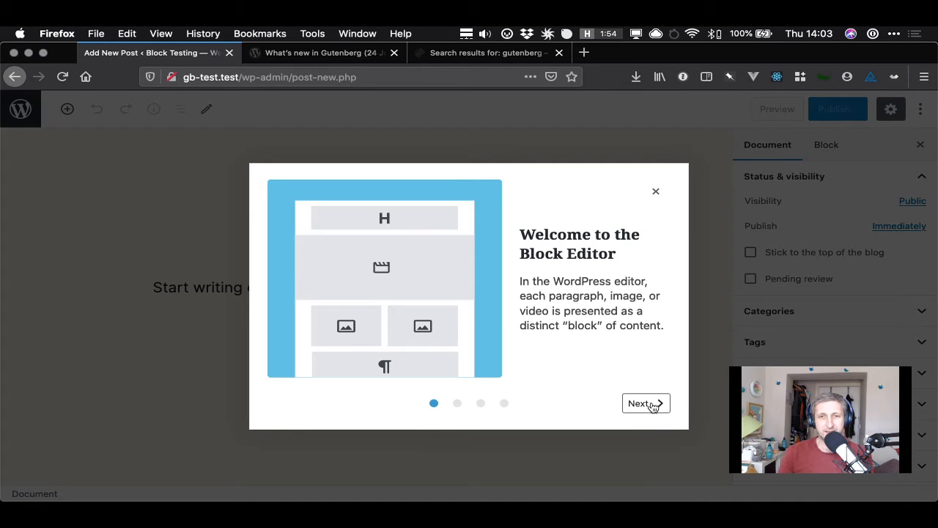
Page through the block editor's welcome guide to its final "Learn how to use the Block Editor" page
left_click(639, 408)
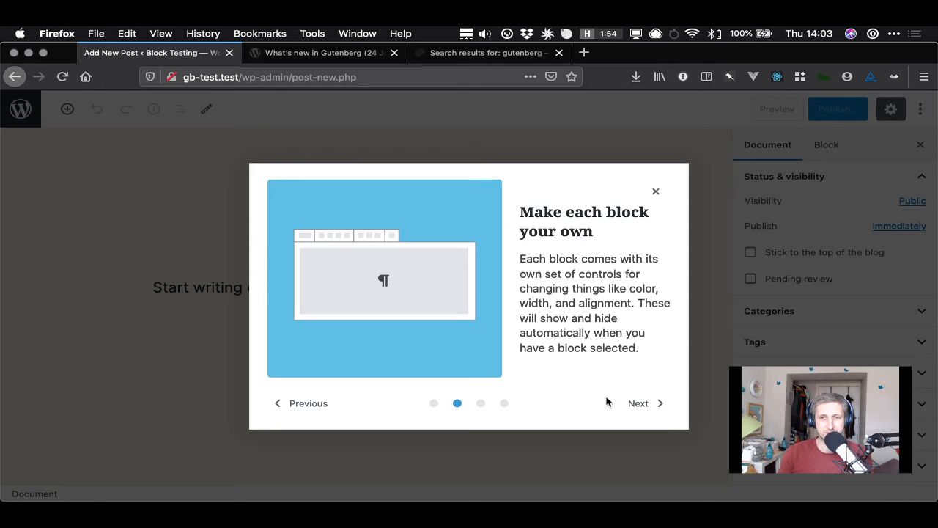
left_click(647, 404)
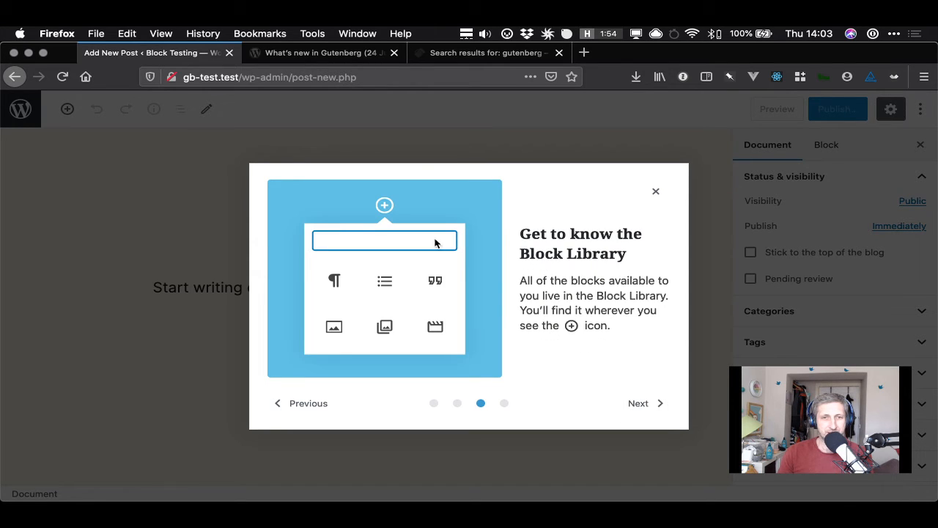
left_click(643, 405)
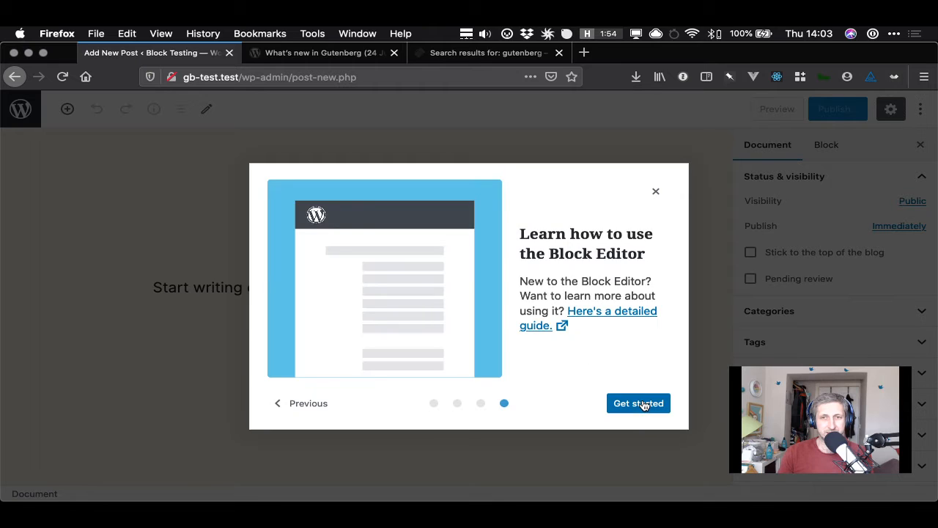
Open the detailed guide linked from the welcome guide and highlight "release of WordPress 5.4" under The Editor's Workspace
left_click(596, 314)
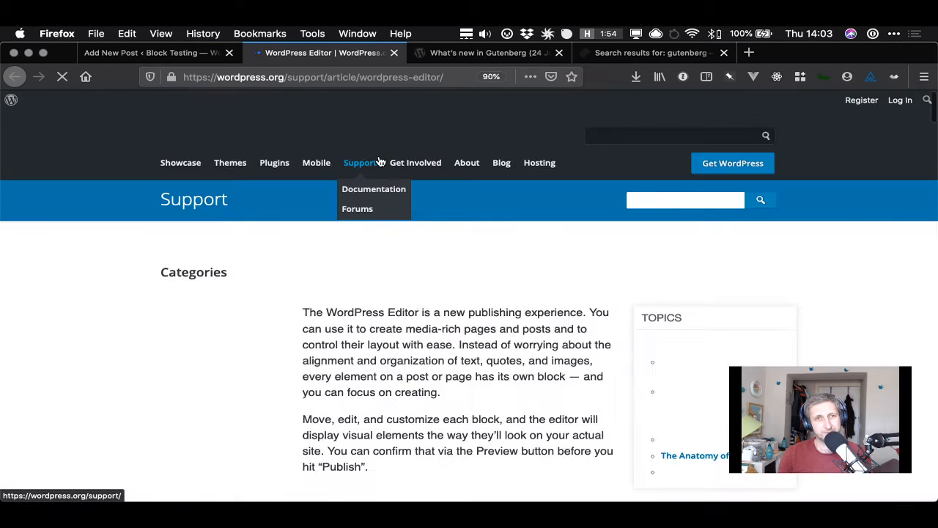
scroll(510, 303, "down", 1)
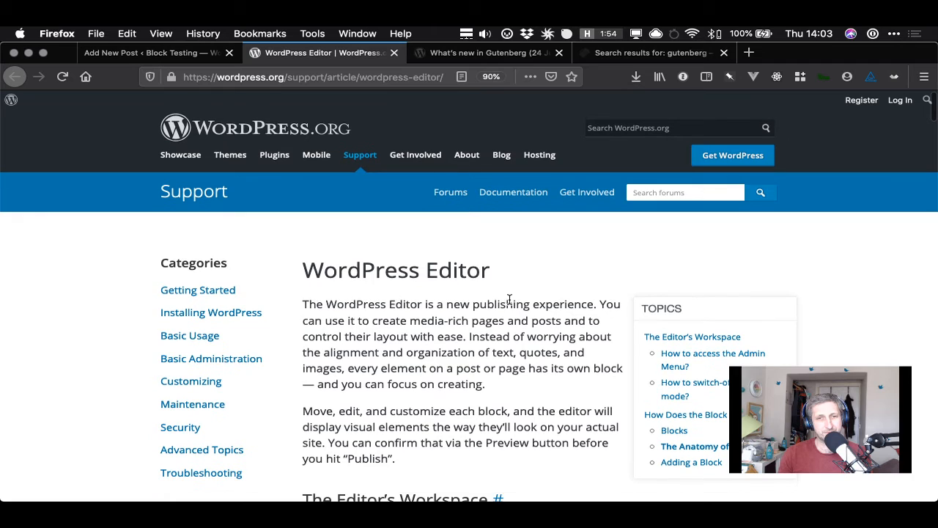
scroll(513, 303, "down", 5)
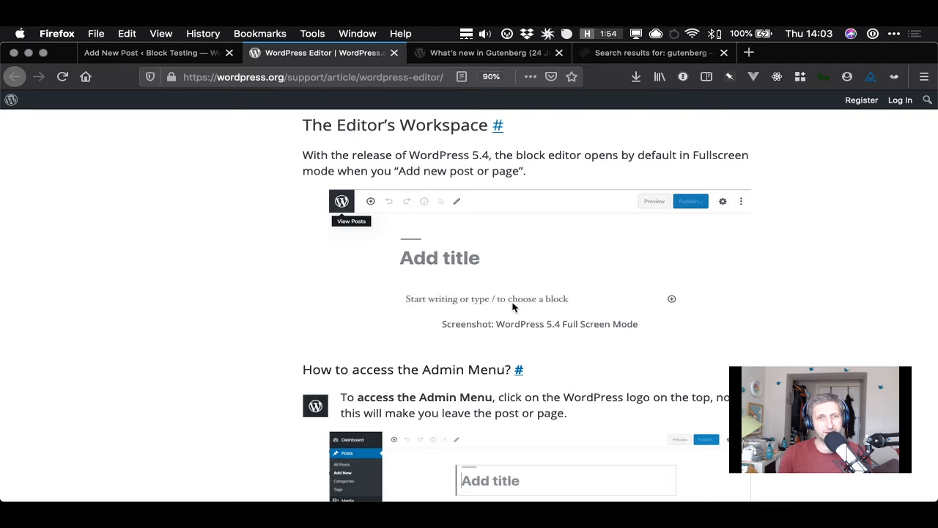
left_click_drag(351, 155, 529, 156)
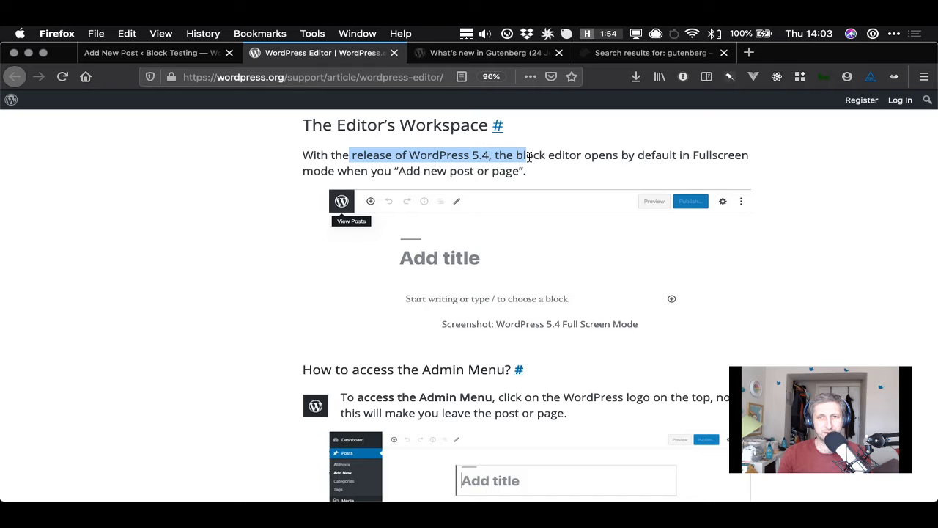
Read through the guide's sections on the Admin Menu, Fullscreen mode, how the block editor works, and block and document settings
scroll(533, 257, "down", 1)
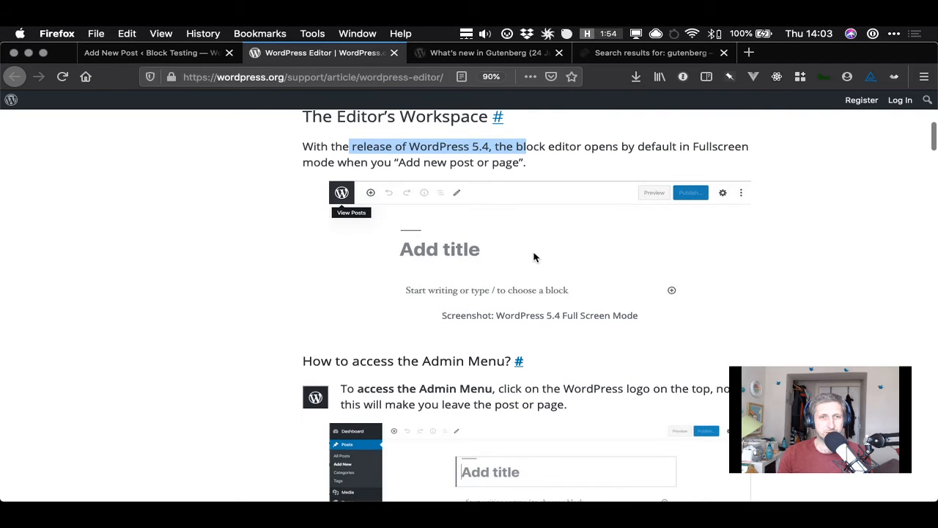
scroll(533, 256, "down", 3)
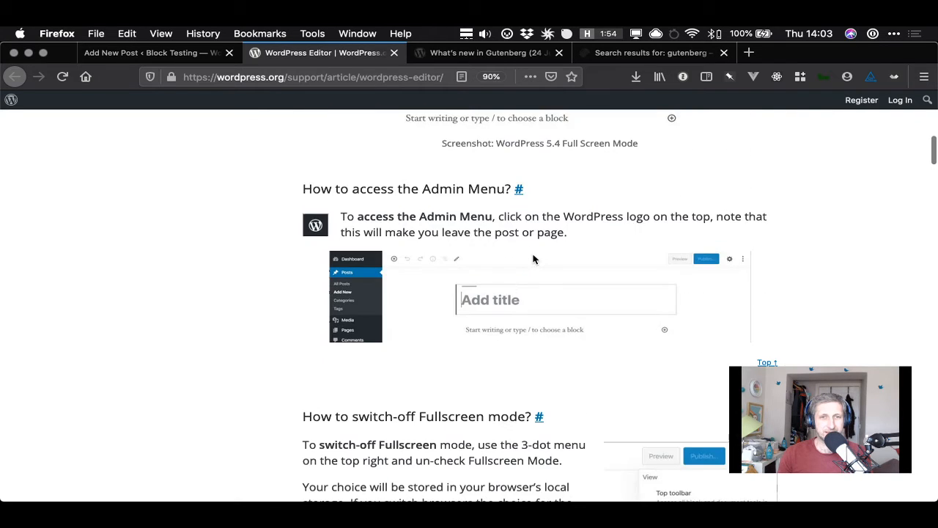
scroll(533, 258, "down", 1)
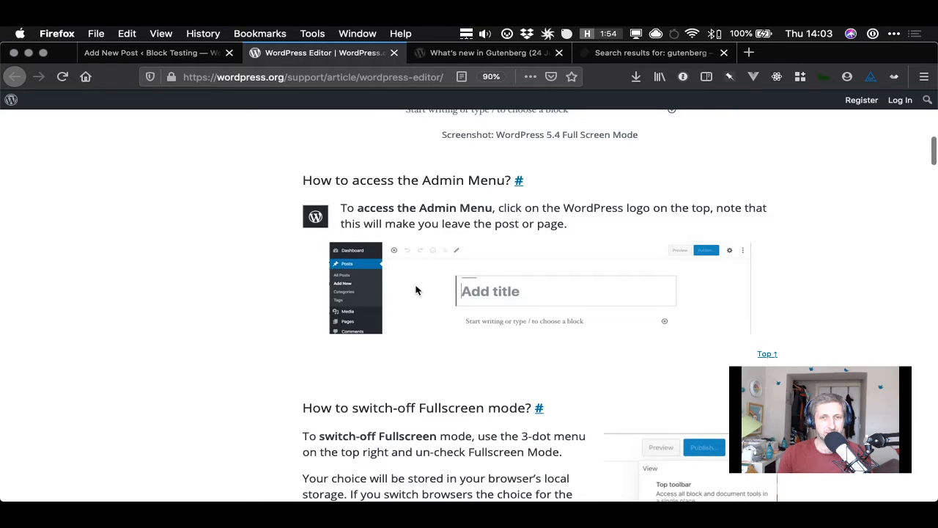
scroll(415, 291, "down", 2)
scroll(418, 290, "down", 3)
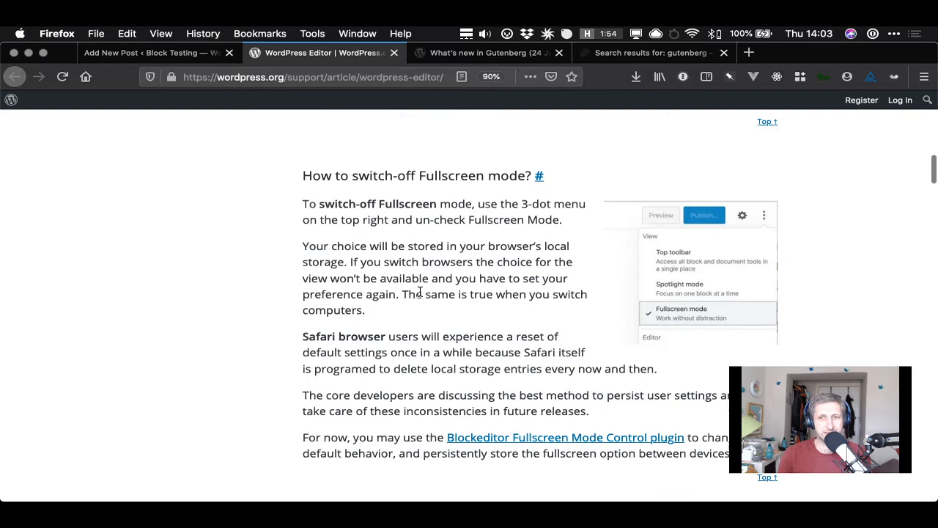
scroll(515, 312, "down", 7)
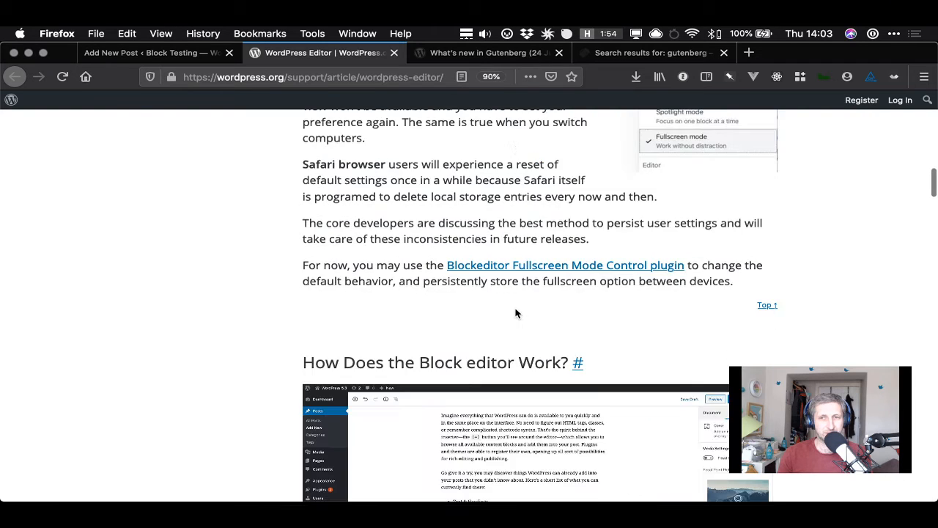
scroll(515, 312, "down", 4)
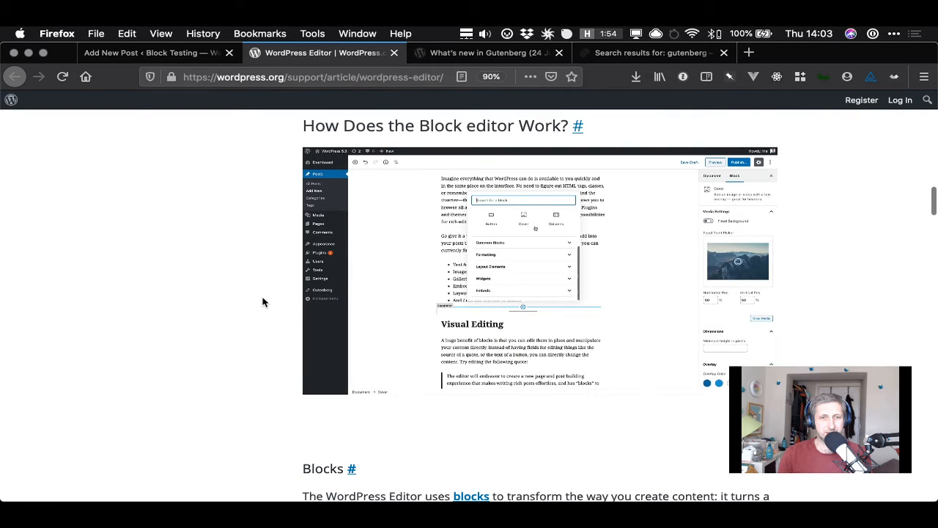
scroll(264, 302, "down", 1)
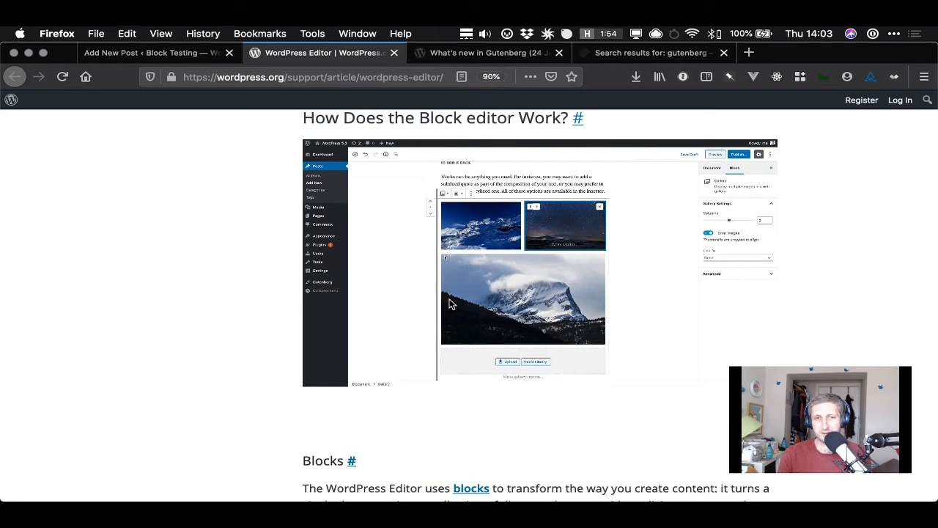
mouse_move(446, 308)
scroll(567, 415, "down", 12)
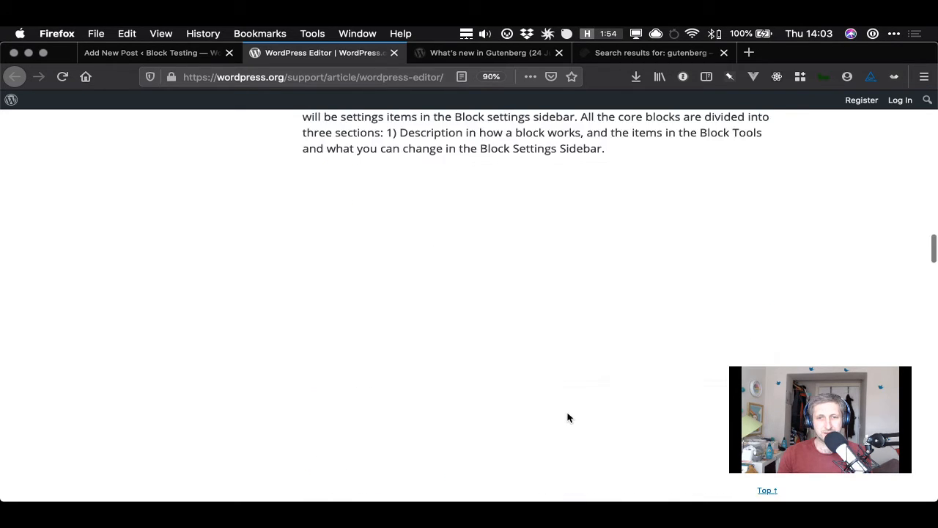
scroll(564, 412, "down", 15)
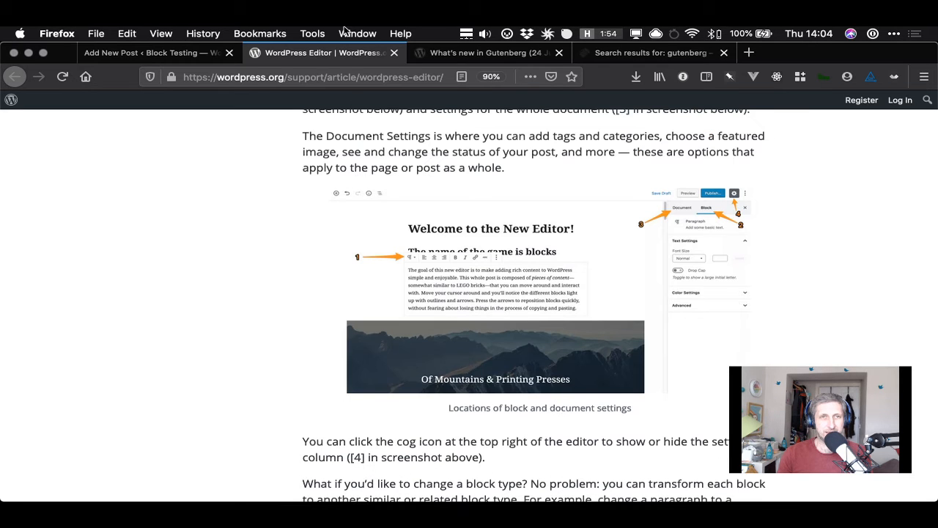
Close the WordPress Editor guide page and dismiss the welcome guide to start on the empty post
left_click(394, 53)
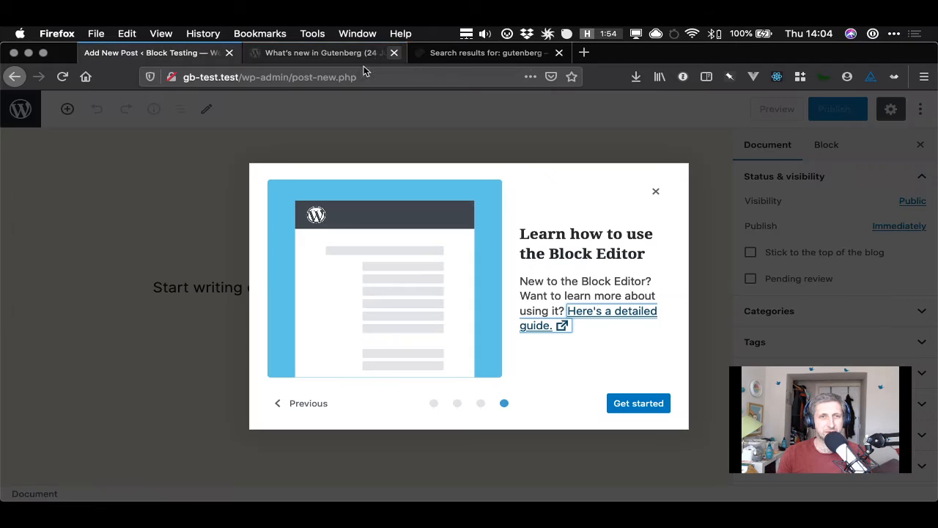
left_click(631, 404)
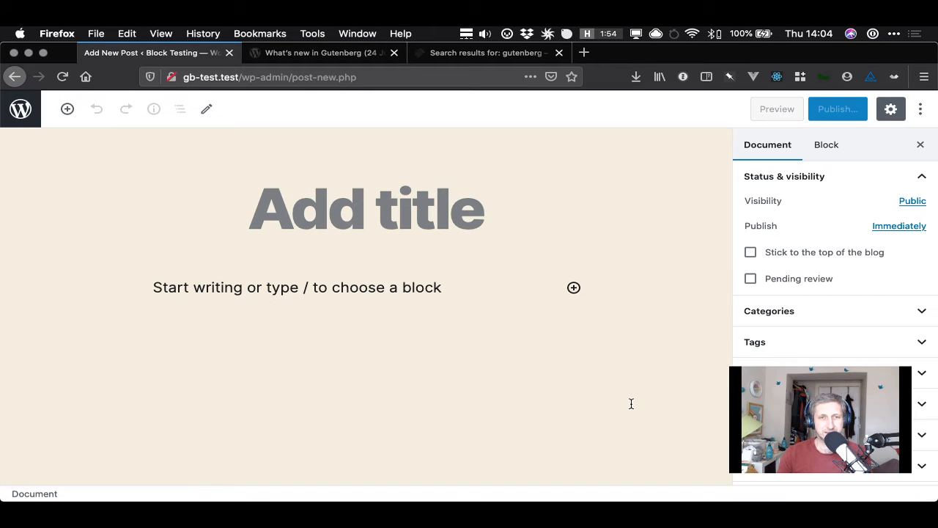
left_click(349, 204)
Revisit the "What's new in Gutenberg (24 June)" post and the WP Tavern search results for gutenberg
left_click(347, 53)
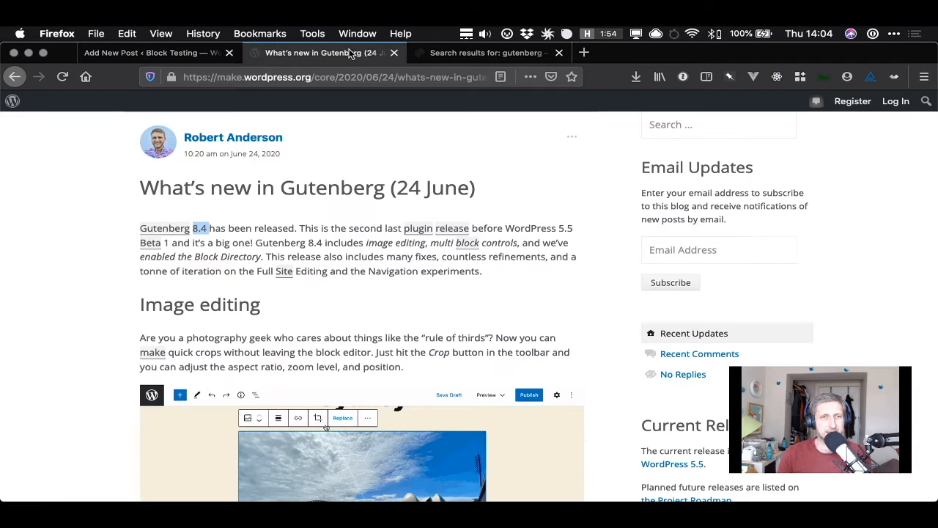
left_click(482, 59)
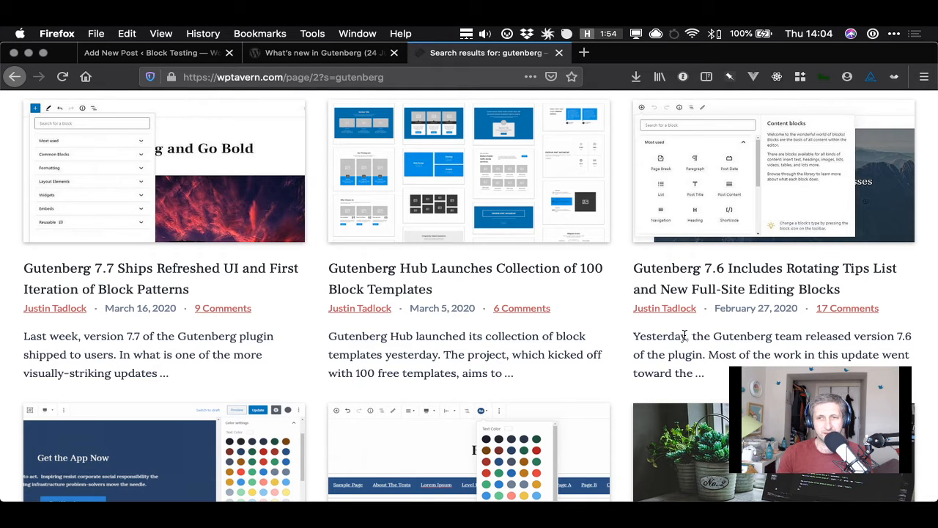
scroll(644, 331, "down", 3)
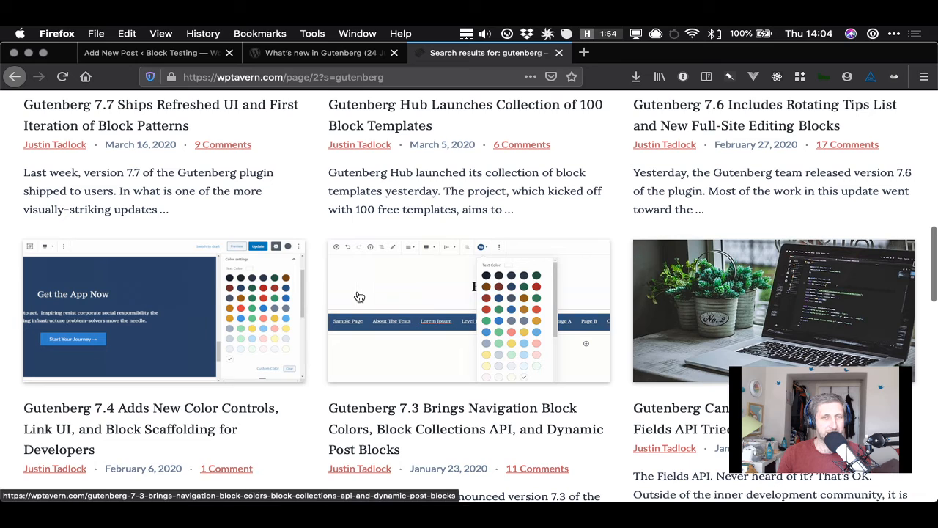
scroll(359, 297, "up", 1)
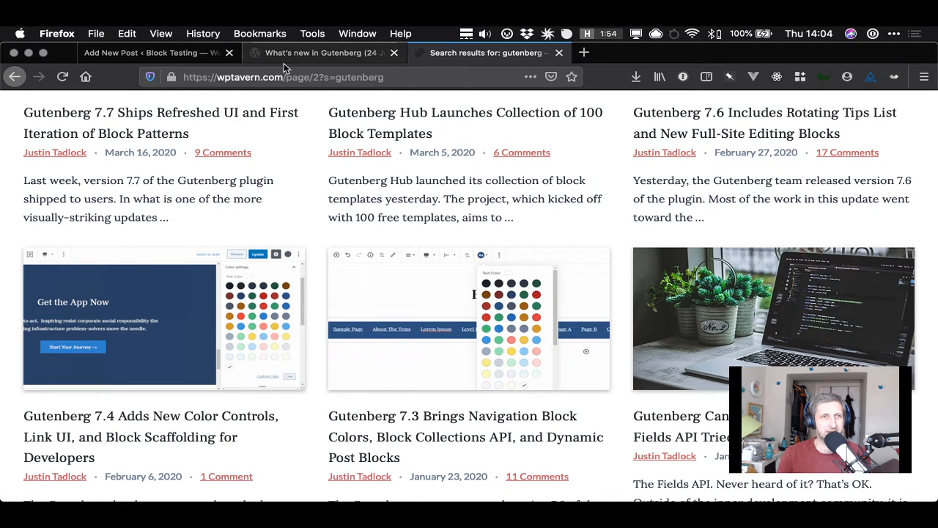
Return to the new post and title it "This is a test post"
left_click(168, 56)
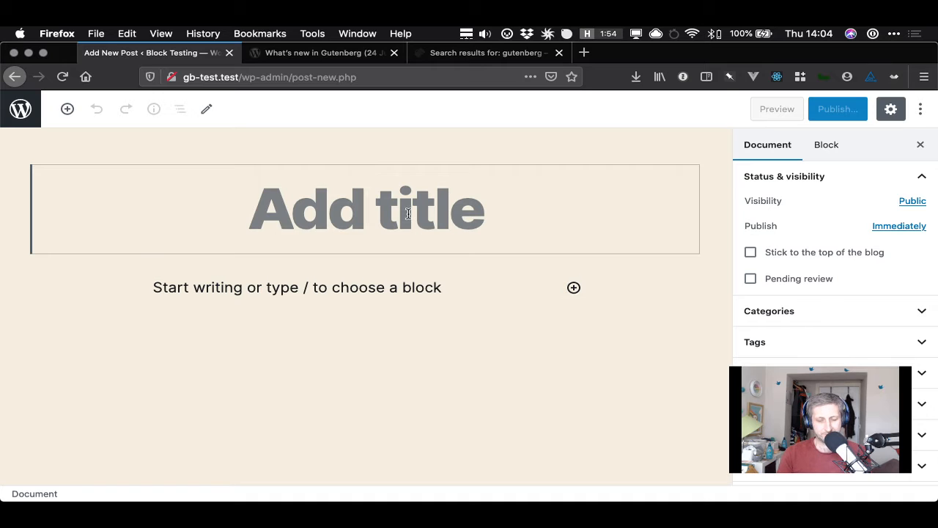
type("This is a test ")
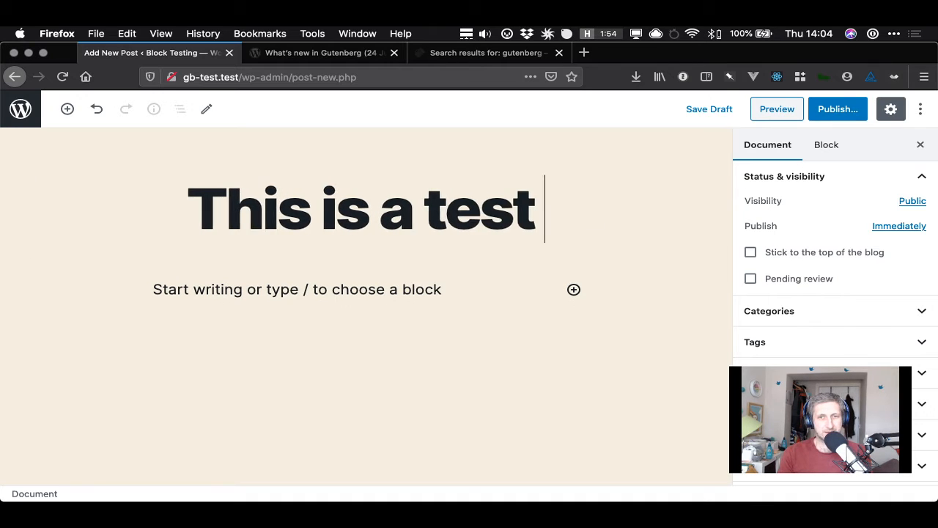
type("pist")
key("BackSpace")
key("BackSpace")
key("BackSpace")
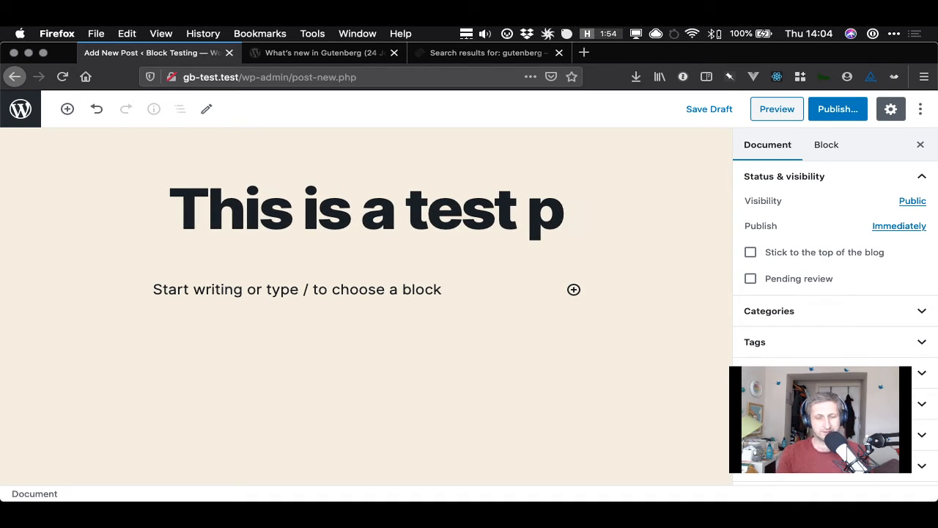
type("ost")
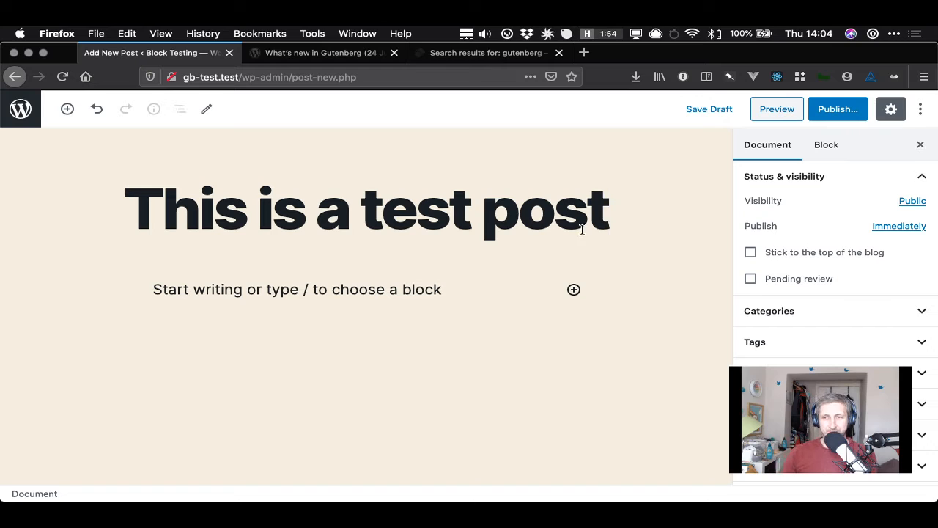
Highlight "test post" in the title to check whether any text formatting options are offered there
left_click_drag(554, 212, 389, 201)
right_click(471, 211)
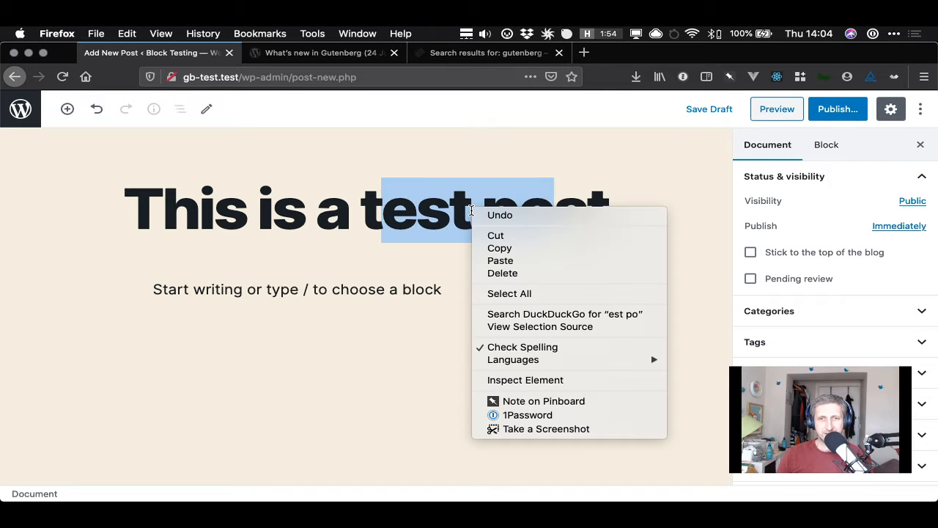
left_click(644, 147)
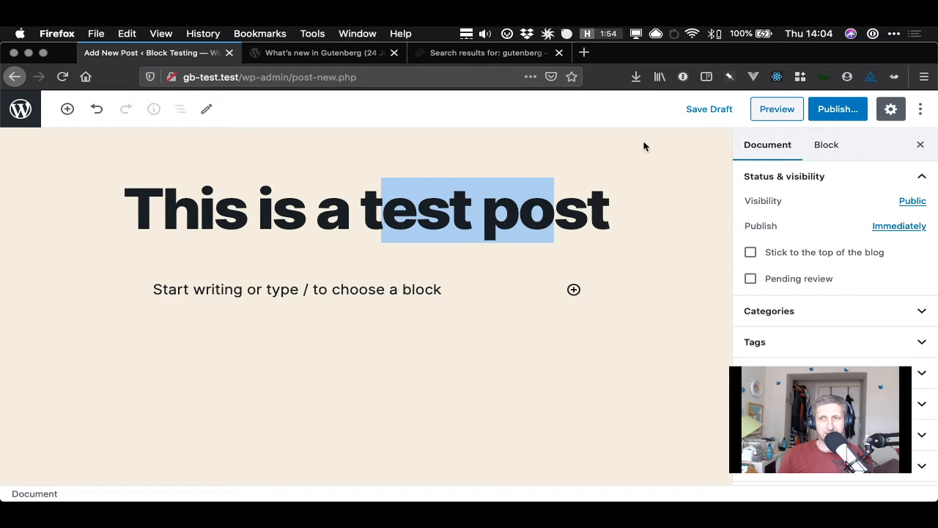
left_click(497, 212)
left_click_drag(551, 211, 361, 211)
left_click(361, 212)
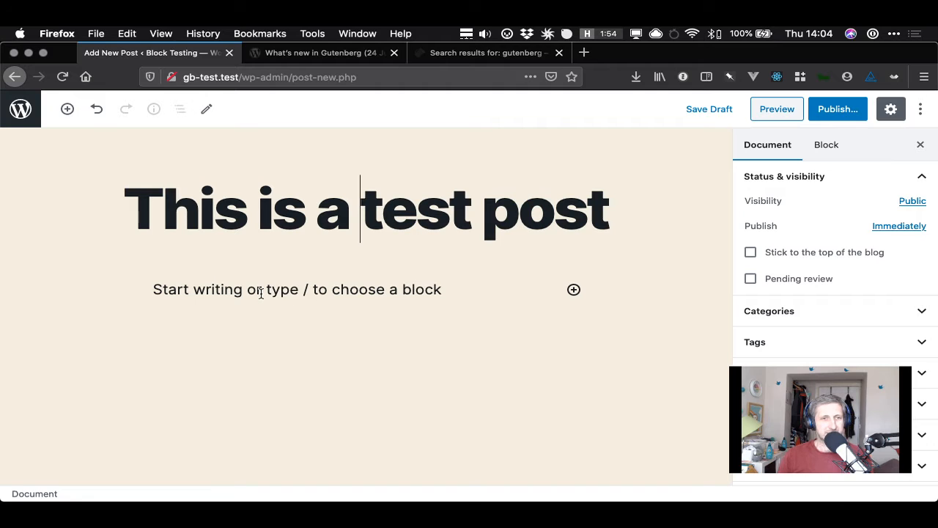
Write "This is a test paragraph." in a paragraph block below the title
left_click(268, 290)
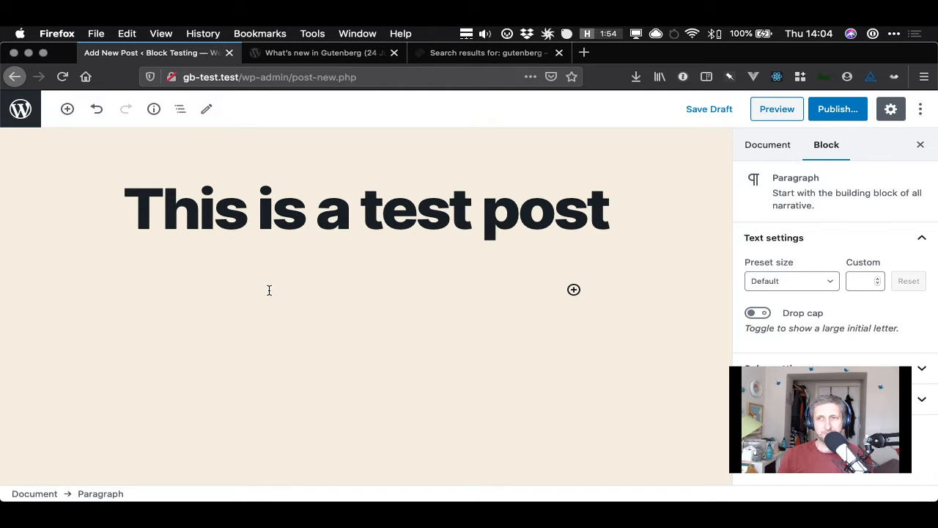
type("This is")
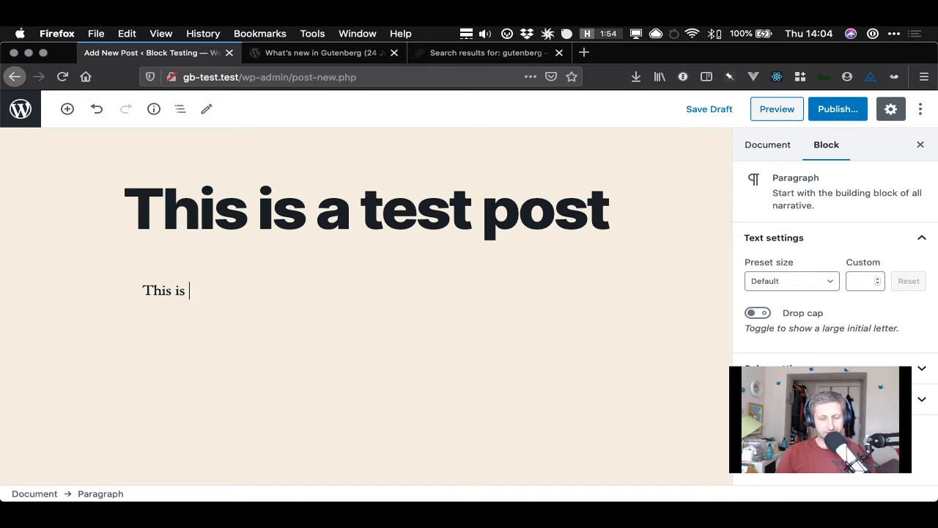
type(" a test ")
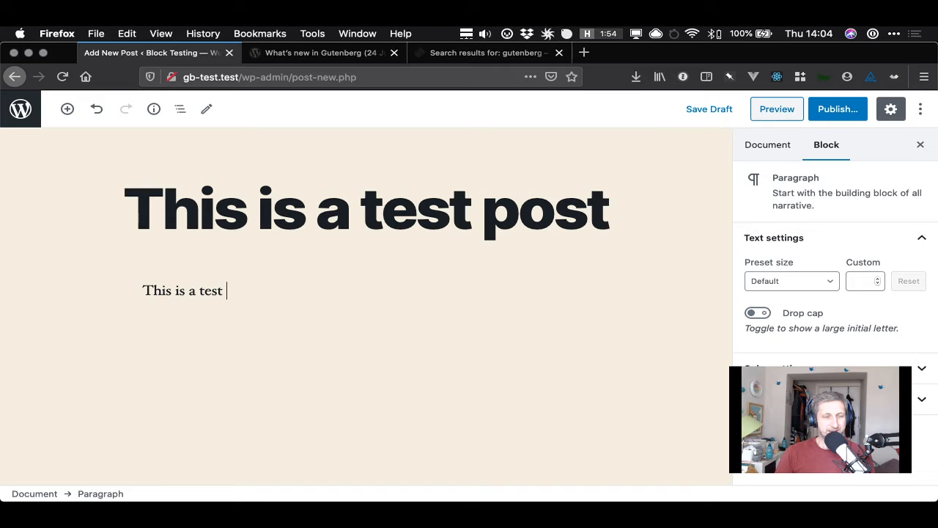
type("pu")
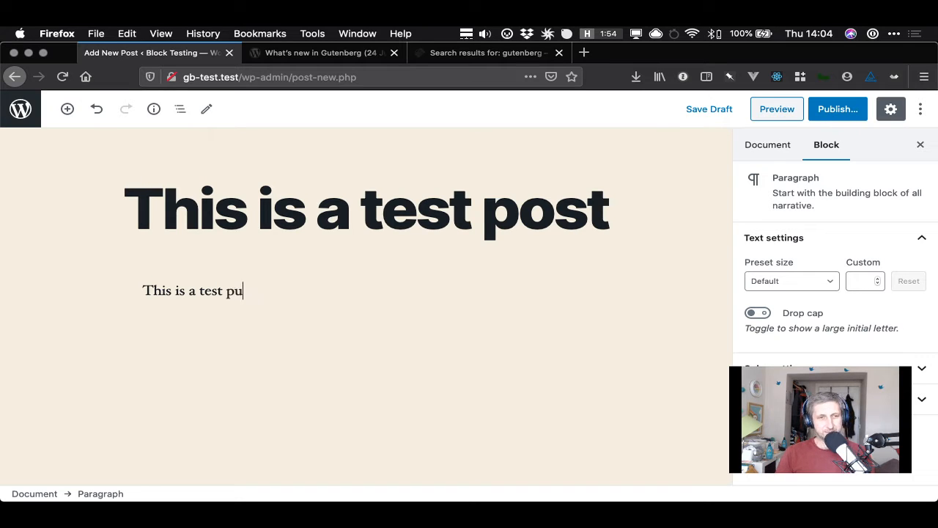
key("BackSpace")
type("aragraph.")
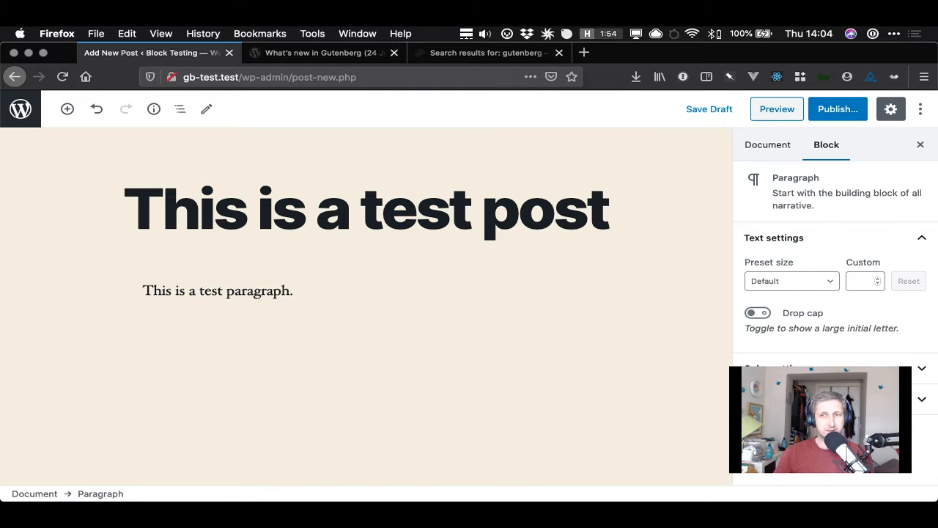
Select "agraph" in the paragraph's last word and give it a custom blue text color
key("shift+Left")
key("shift+Left")
key("shift+Left")
key("shift+Left")
key("shift+Left")
key("shift+Left")
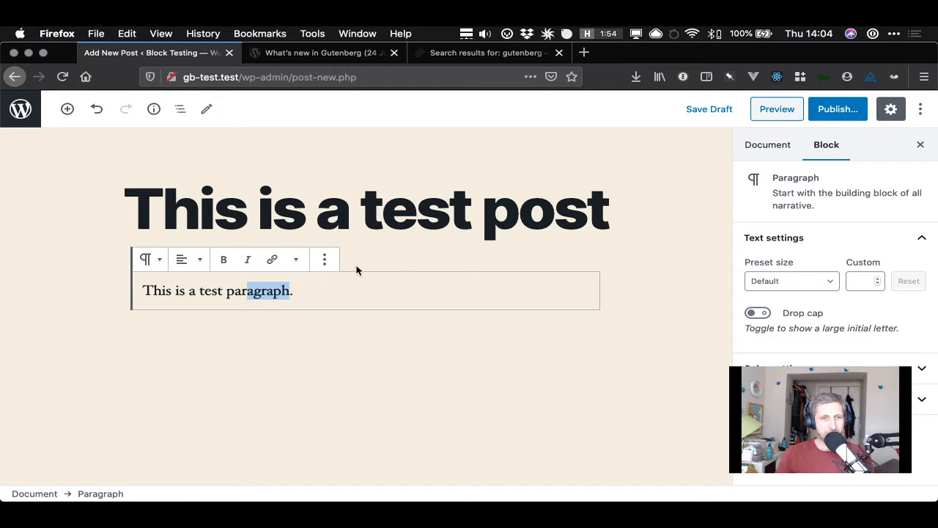
left_click(323, 259)
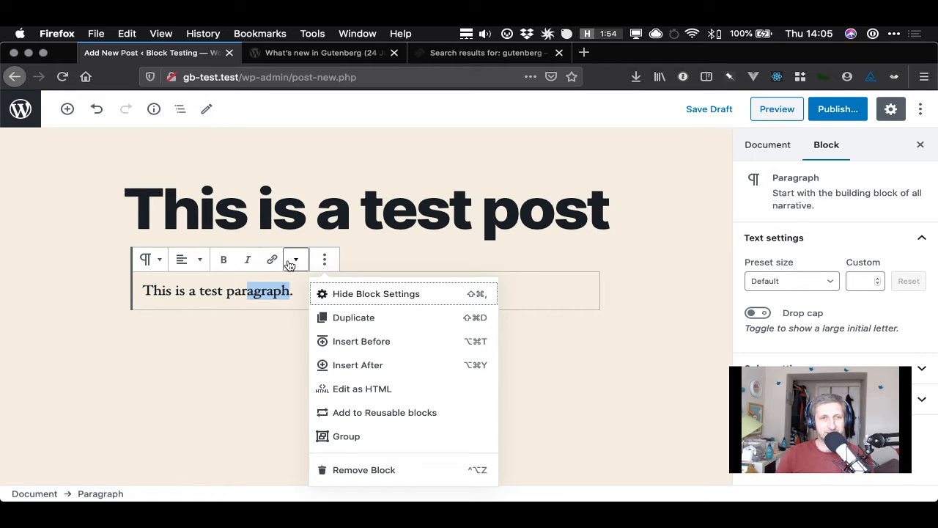
left_click(296, 261)
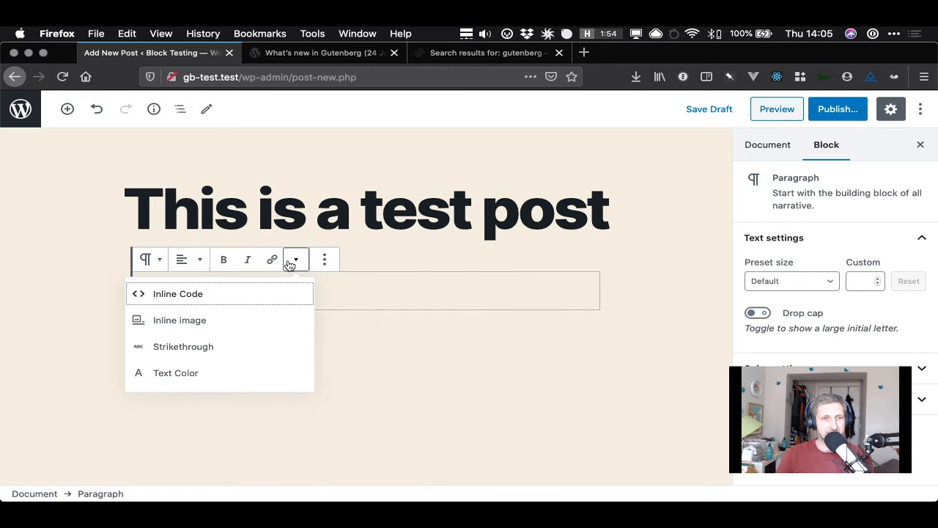
left_click(176, 374)
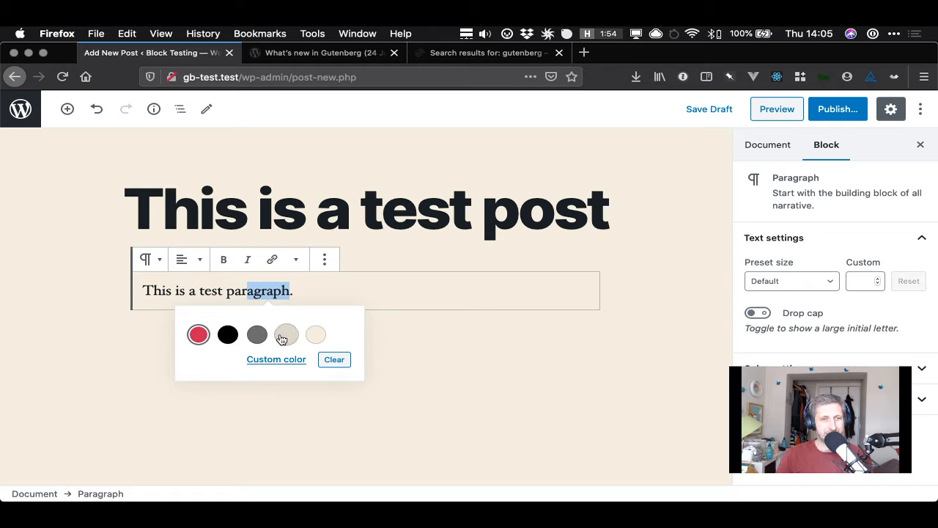
left_click(278, 362)
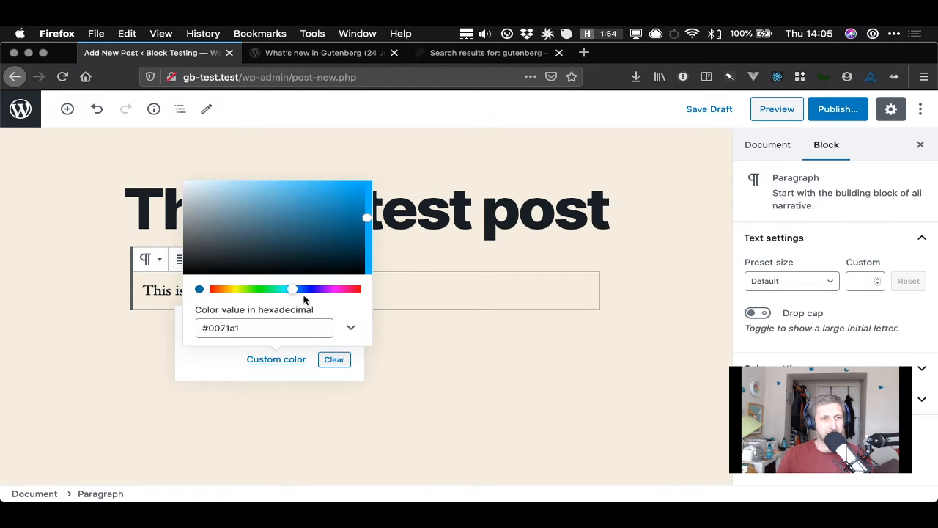
left_click_drag(306, 232, 386, 222)
key("Escape")
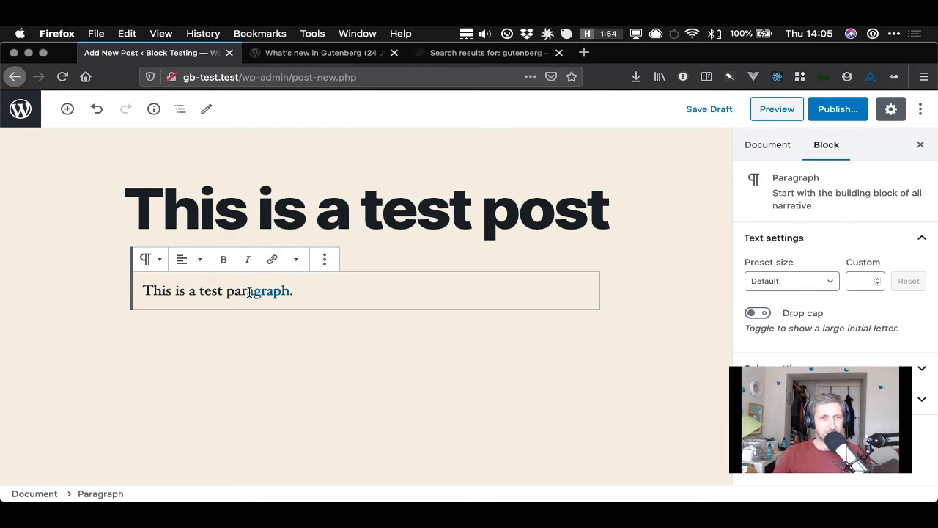
Reopen the custom text color of "agraph", switch its value format to HSL and shift the hue to about 214
left_click(297, 261)
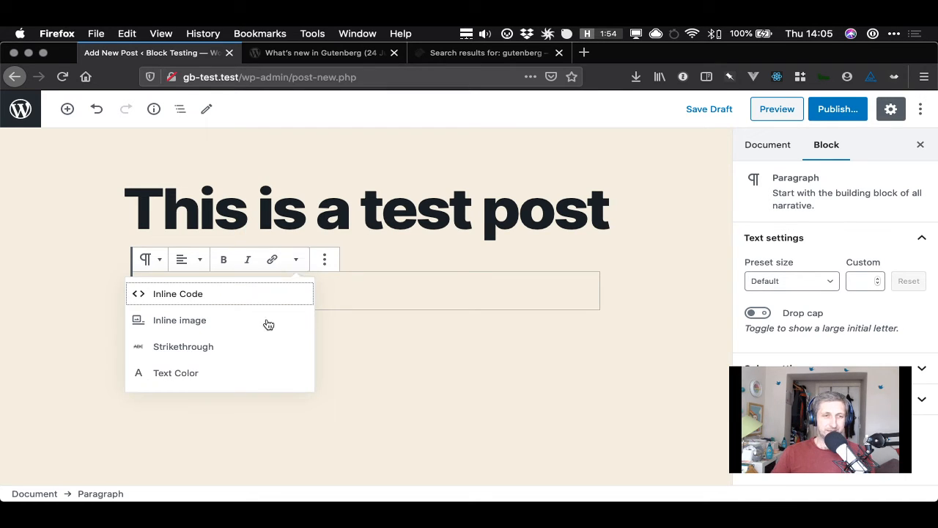
left_click(195, 374)
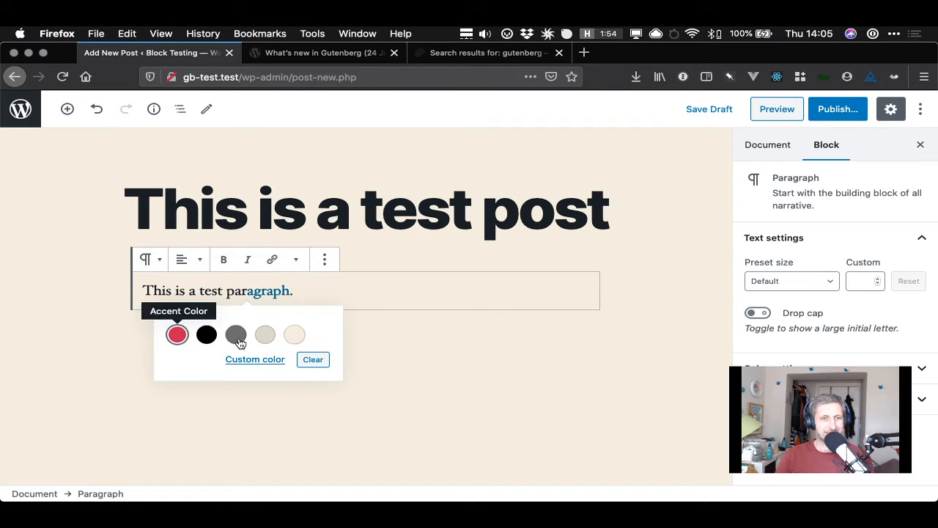
left_click(255, 359)
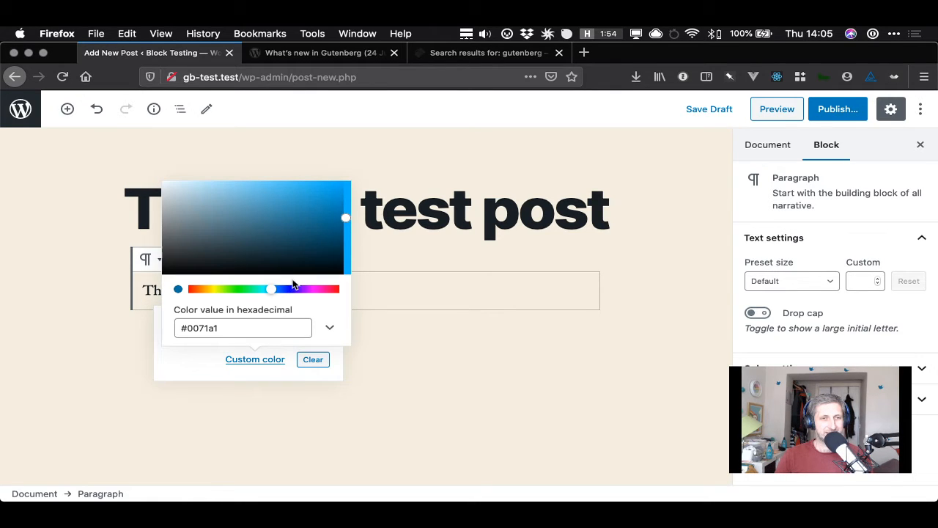
left_click(175, 357)
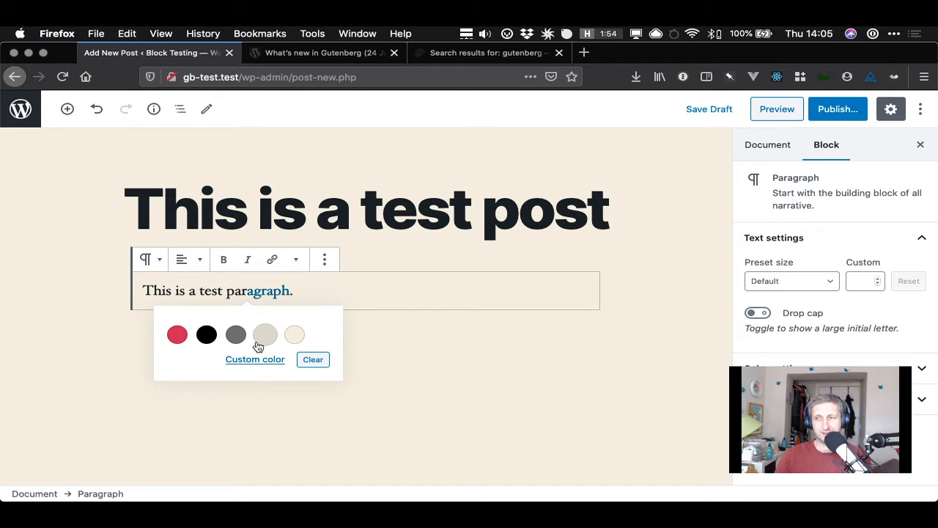
left_click(257, 361)
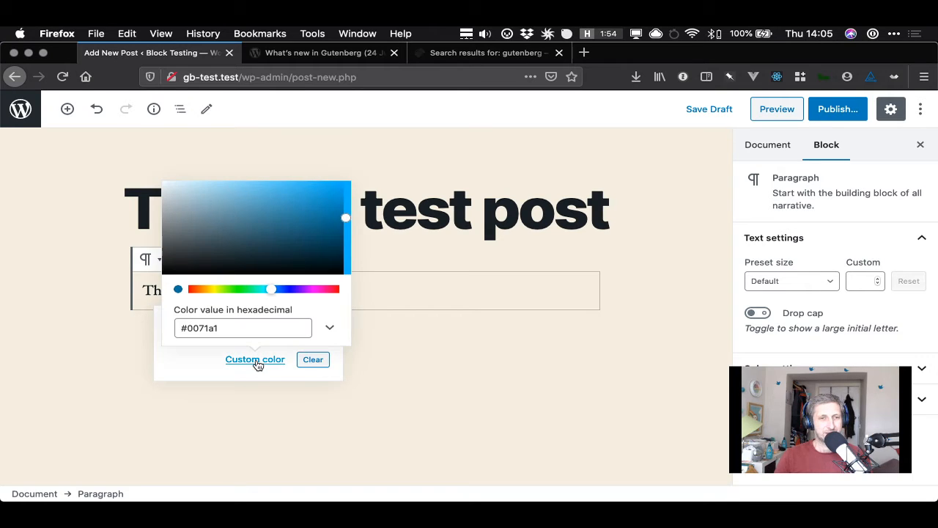
left_click(329, 328)
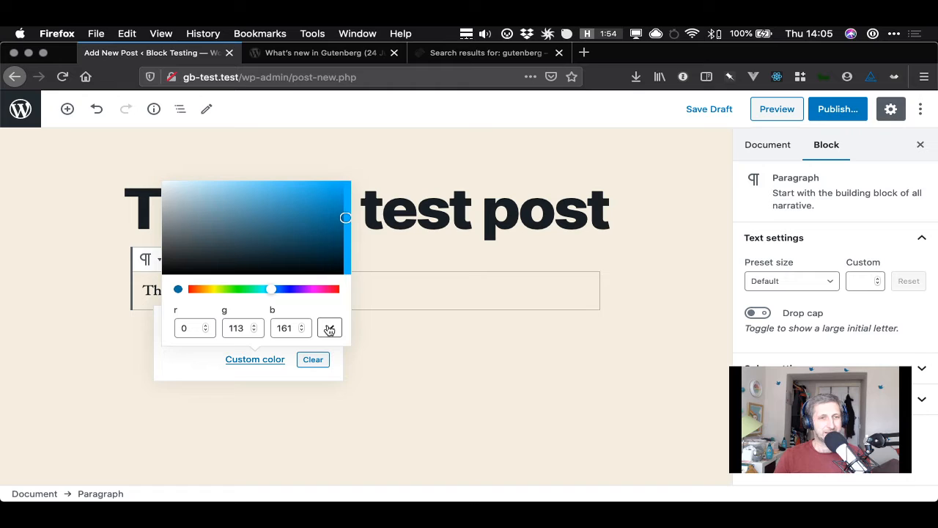
left_click(329, 329)
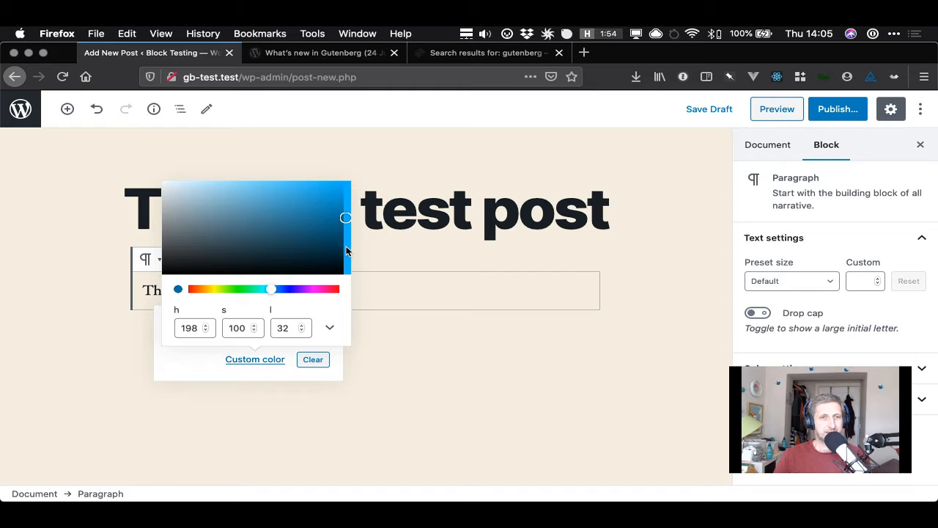
mouse_move(271, 290)
left_mouse_down()
mouse_move(286, 289)
mouse_move(277, 290)
left_mouse_up()
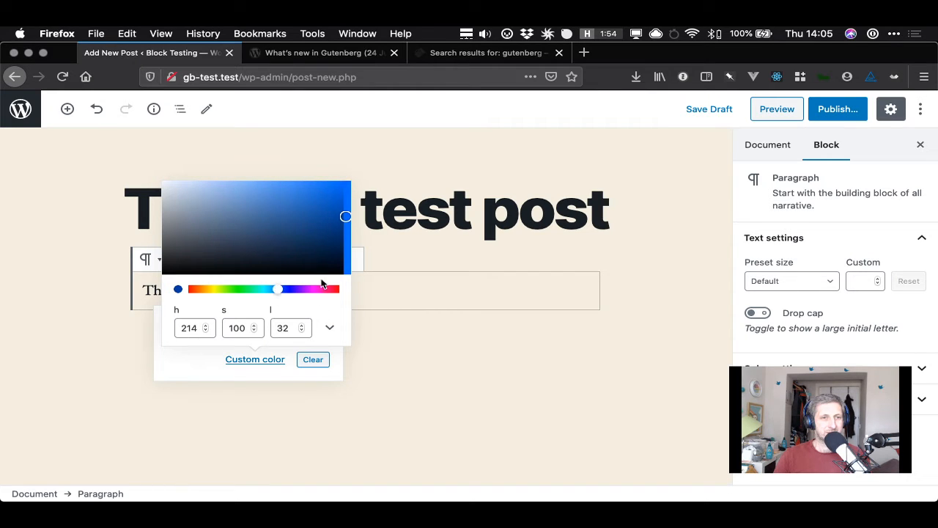
Cycle through the hexadecimal, RGB and HSL value formats of the custom color, ending on hexadecimal
left_click(329, 328)
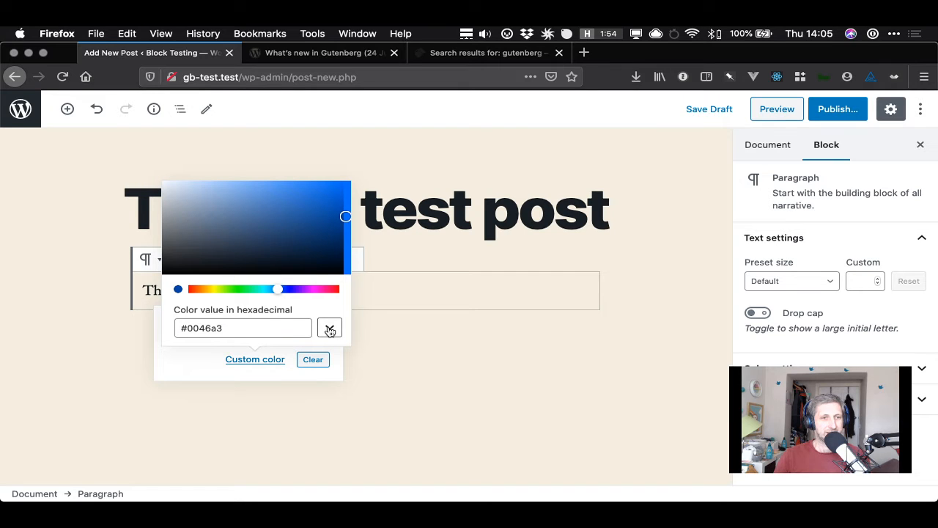
left_click(330, 328)
left_click(330, 328)
left_click(330, 328)
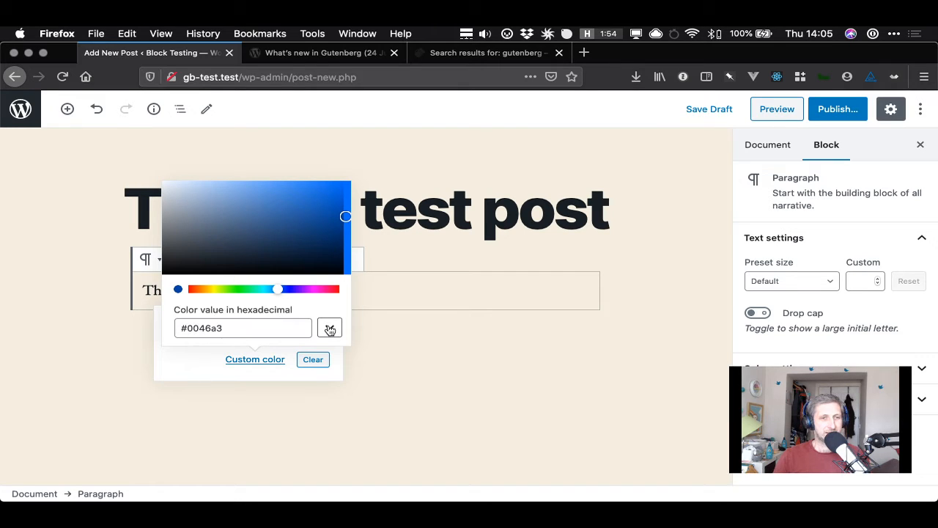
left_click(330, 328)
left_click(330, 329)
left_click(330, 328)
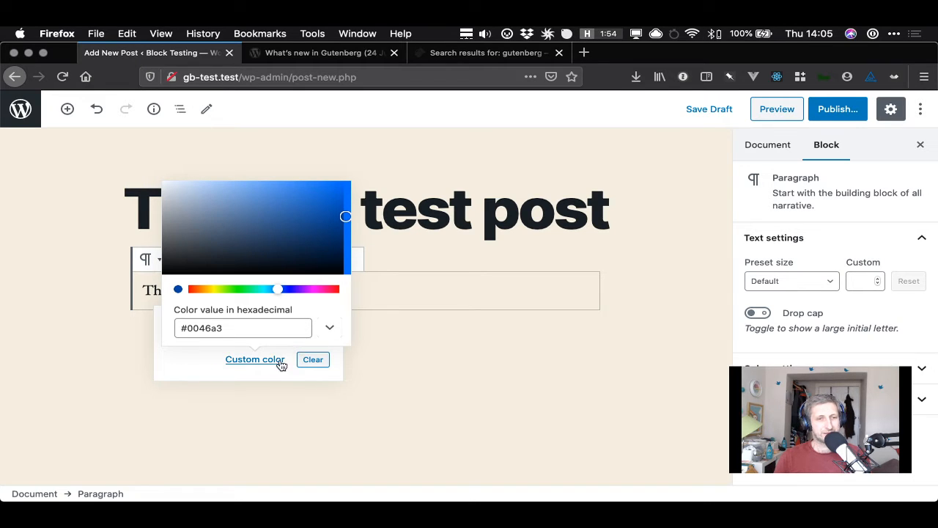
Clear the custom text color from "agraph" in the paragraph
left_click(213, 368)
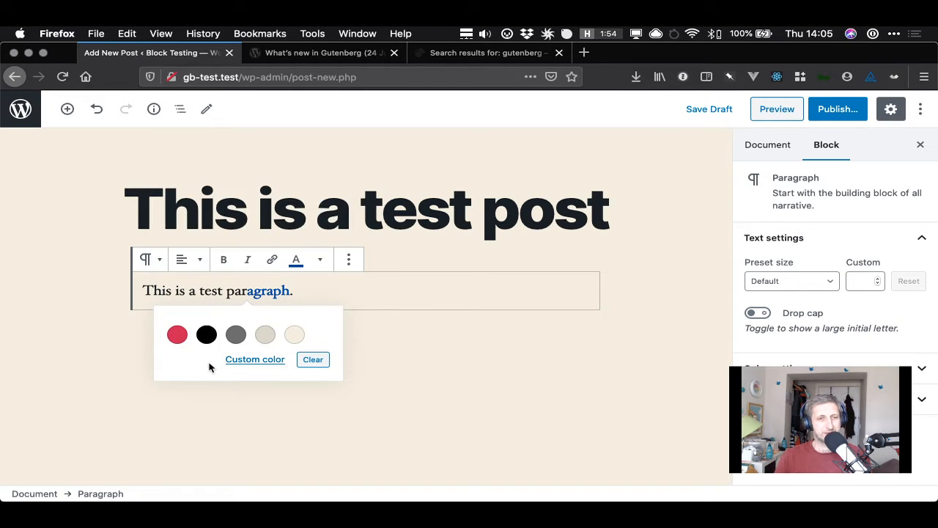
left_click(312, 359)
left_click(314, 291)
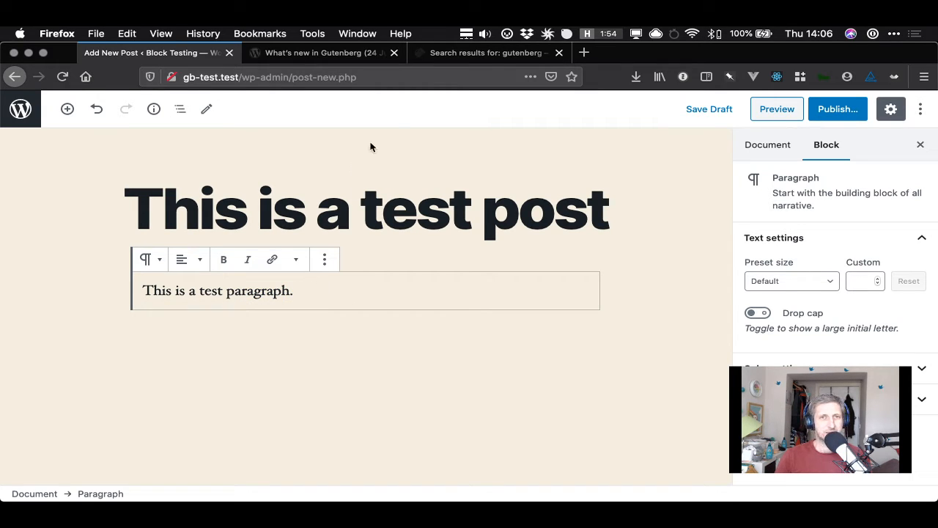
left_click(436, 55)
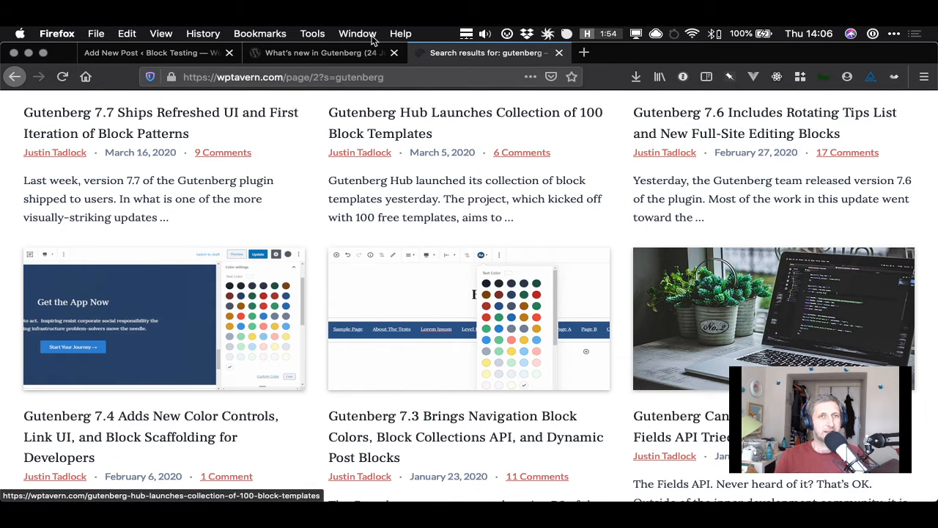
left_click(322, 53)
left_click(185, 55)
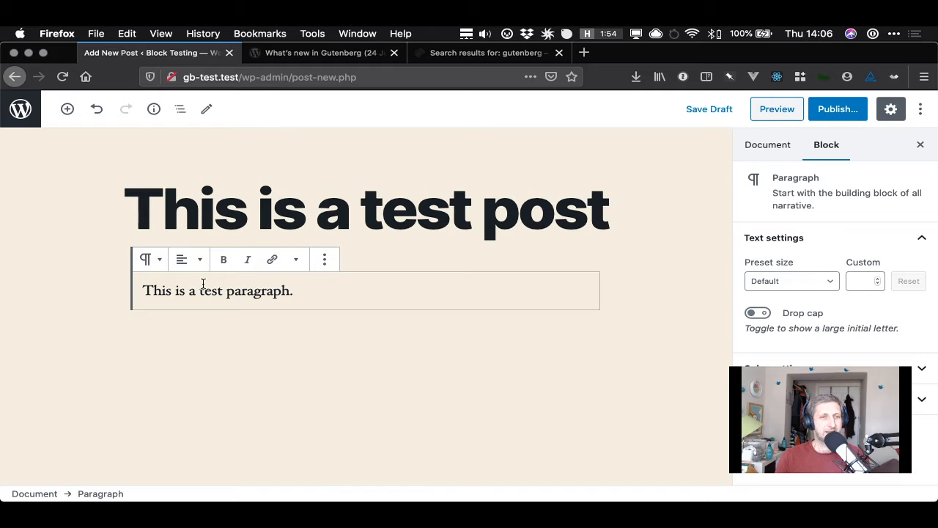
Link the word "test" in the paragraph to the site's Sample Page by searching for "sample"
left_click_drag(199, 290, 222, 291)
left_click(272, 261)
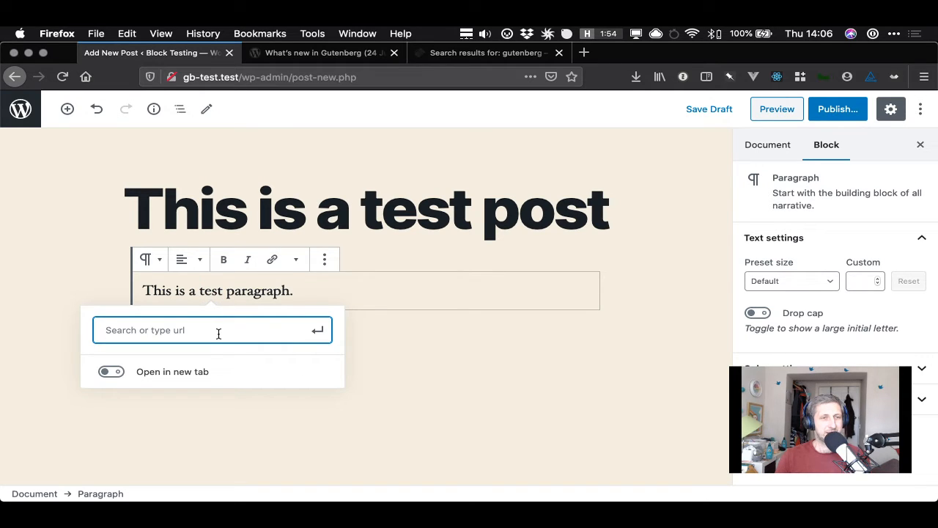
type("sampel")
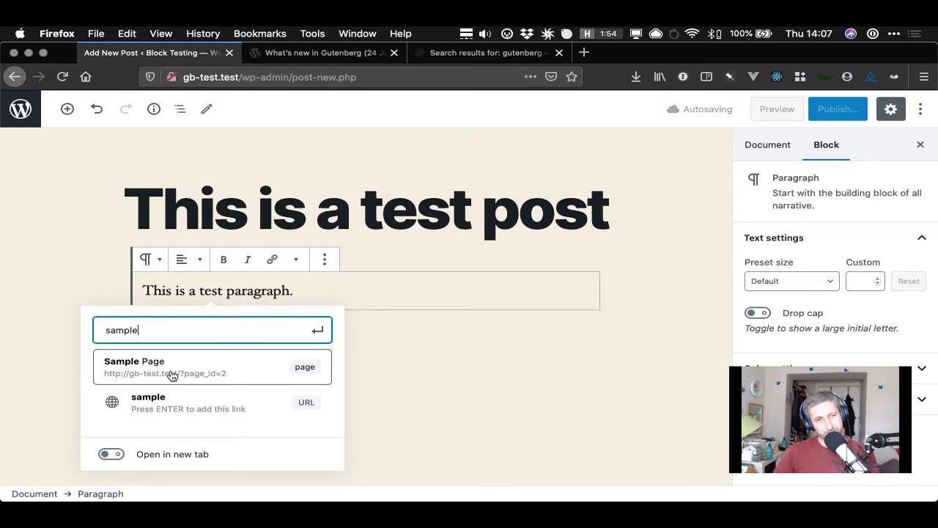
left_click(171, 374)
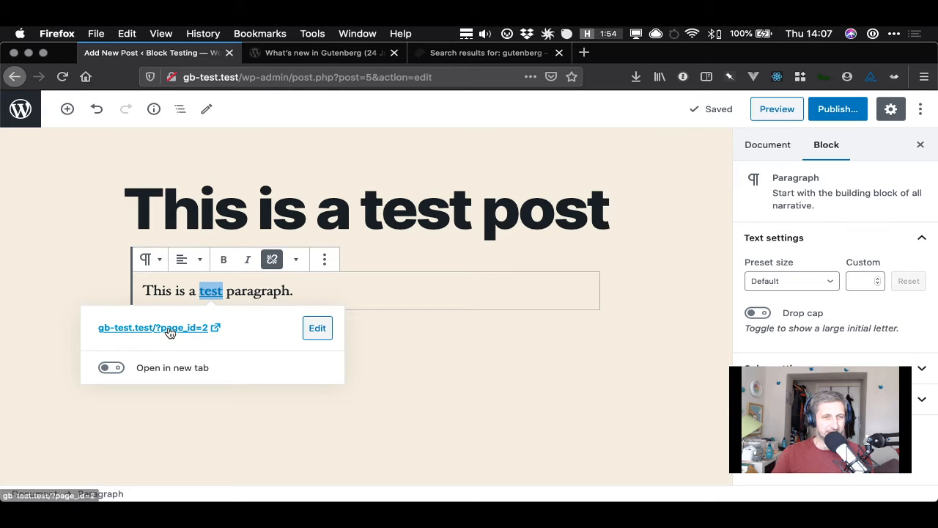
left_click(322, 292)
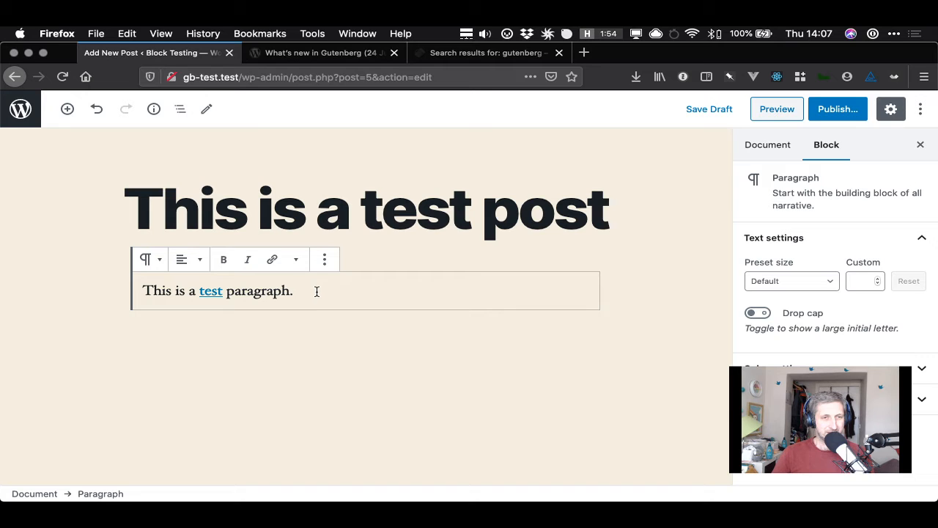
Open the Gutenberg plugin page at wordpress.org/plugins/gutenberg/ in a new browser tab
left_click(450, 53)
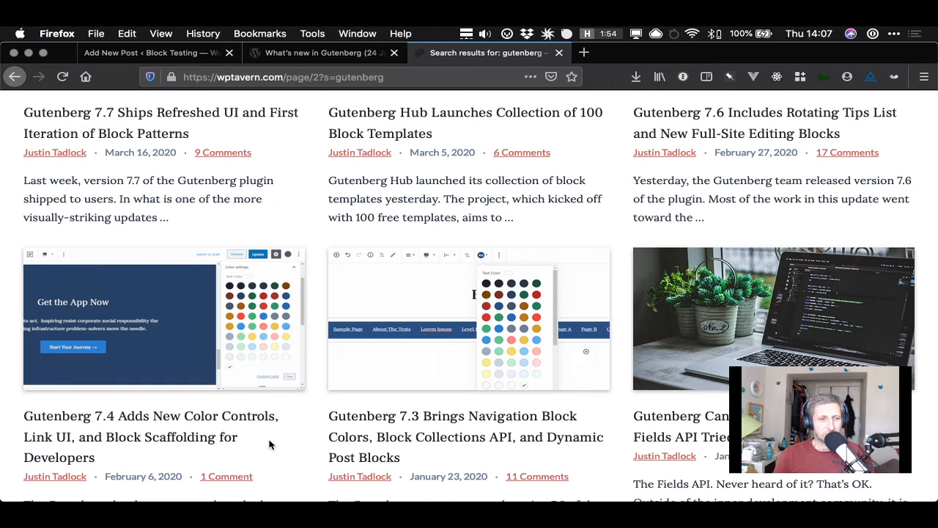
scroll(269, 444, "up", 5)
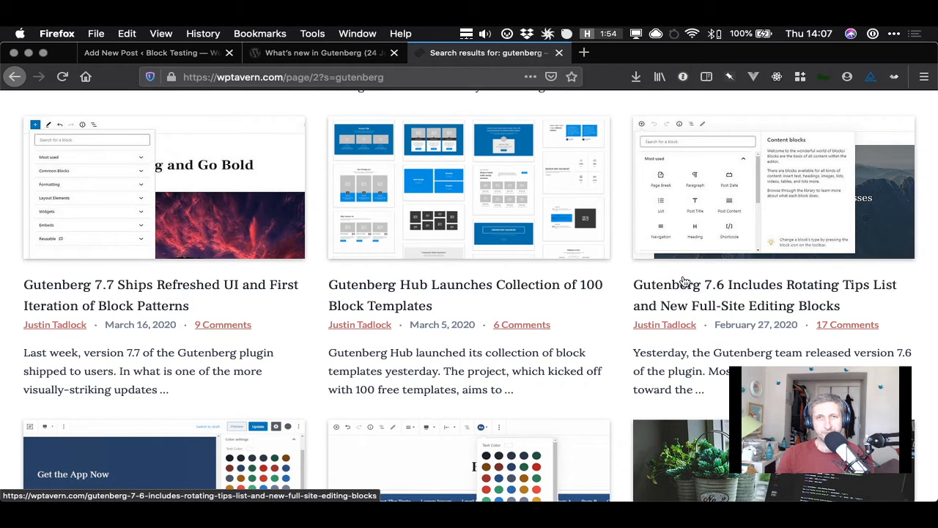
left_click(583, 53)
type("wordprss")
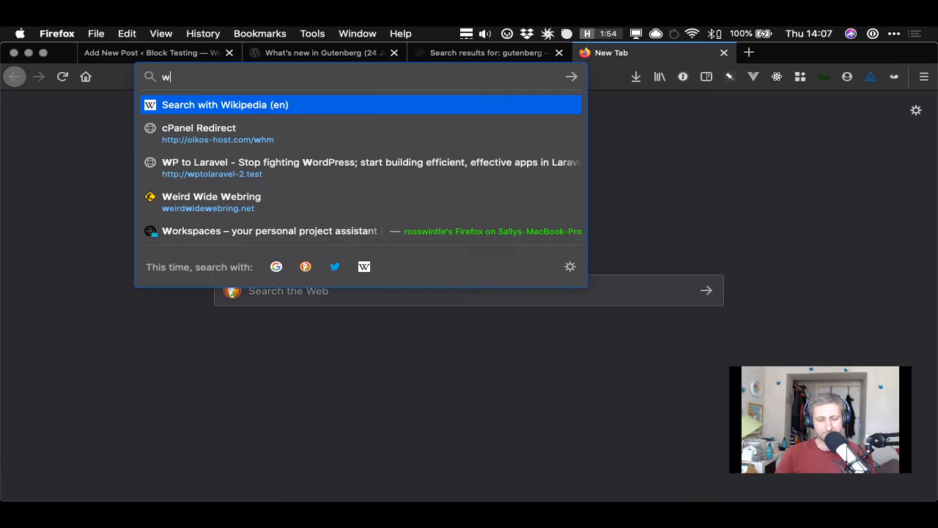
key("BackSpace")
key("BackSpace")
type("ess.org/")
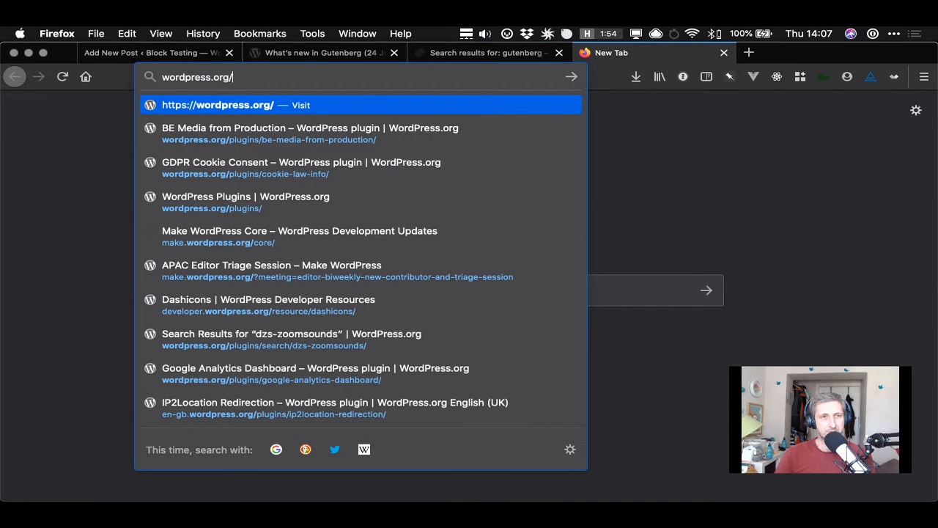
type("plugins/gu")
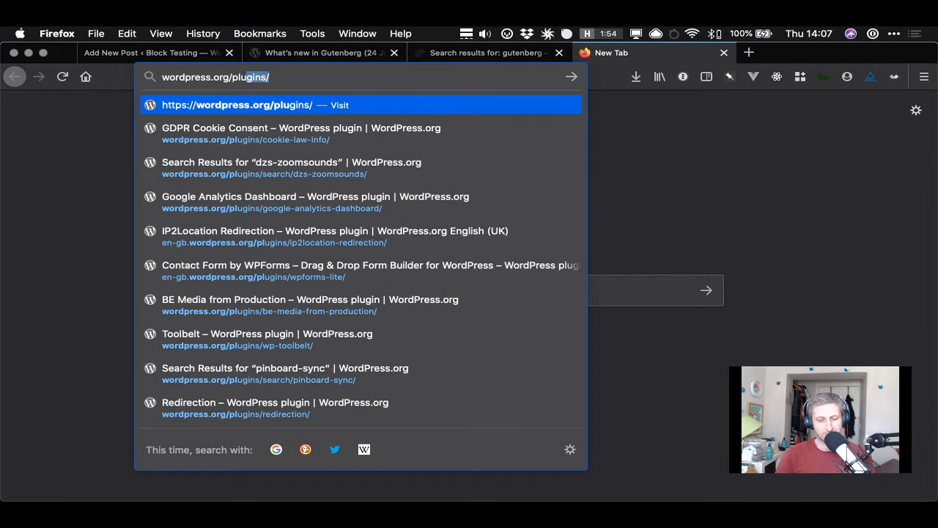
type("tenberg/")
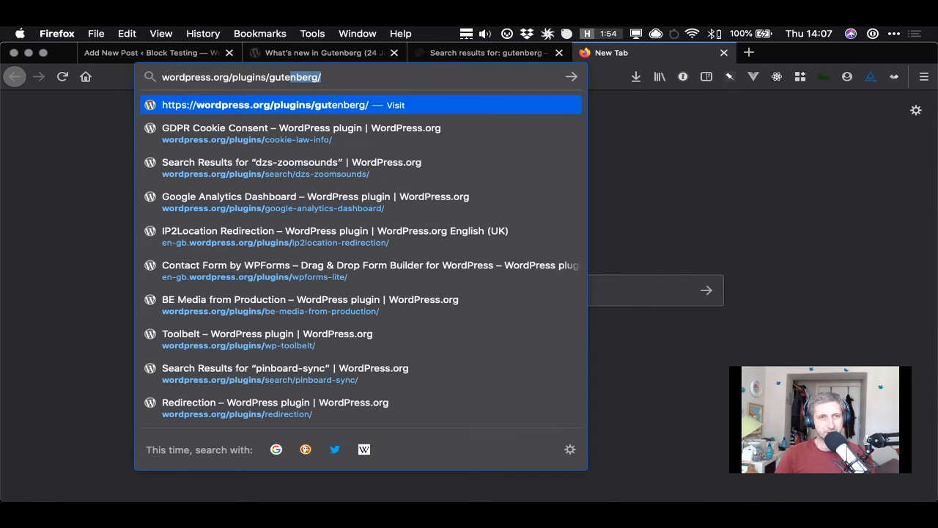
key("Return")
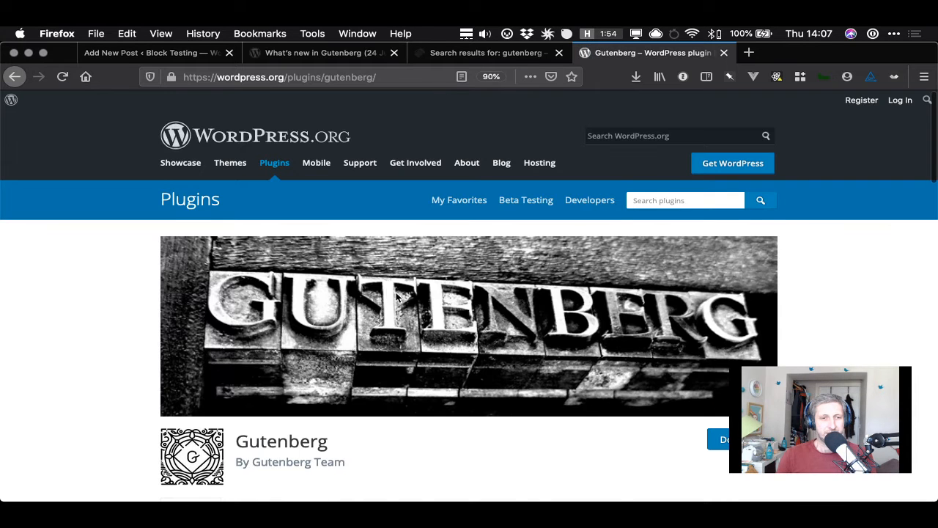
Look over the Gutenberg plugin page and its Development information down to the Changelog section
scroll(406, 296, "down", 10)
scroll(482, 287, "up", 10)
scroll(418, 366, "down", 1)
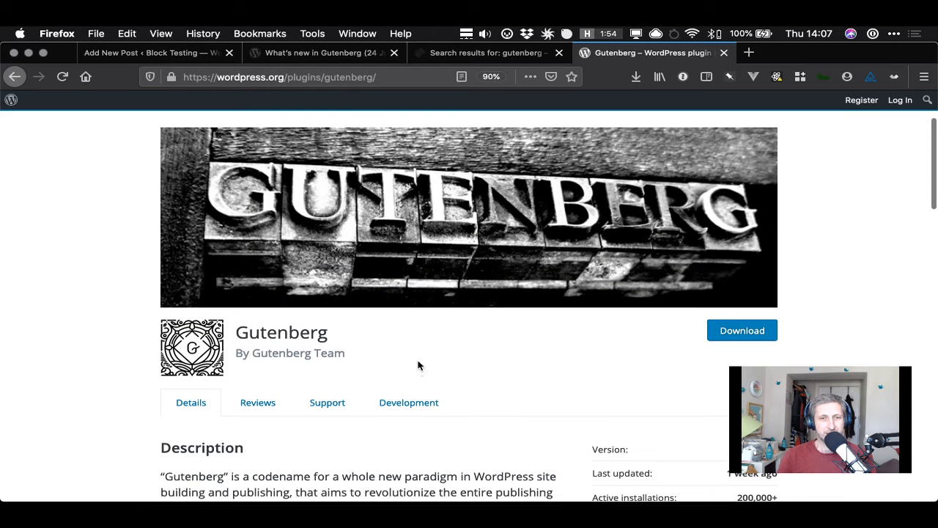
left_click(410, 402)
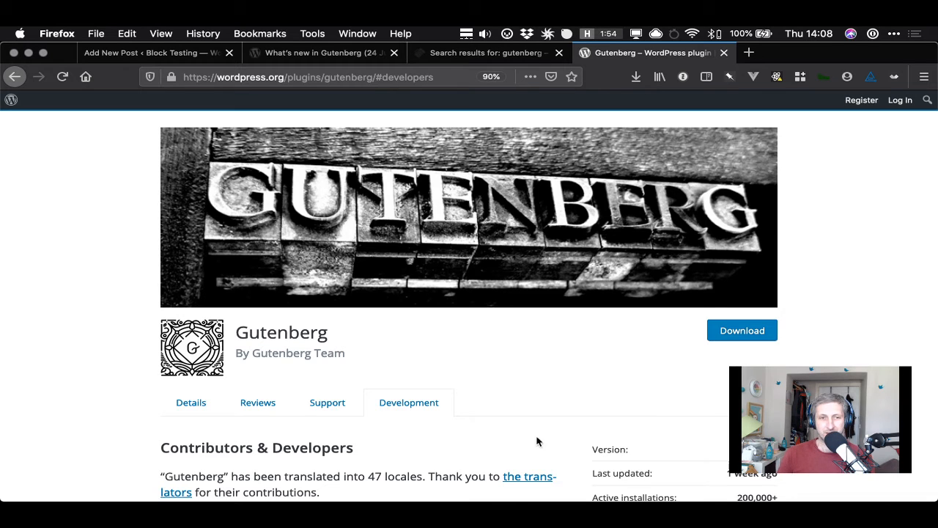
scroll(560, 359, "down", 3)
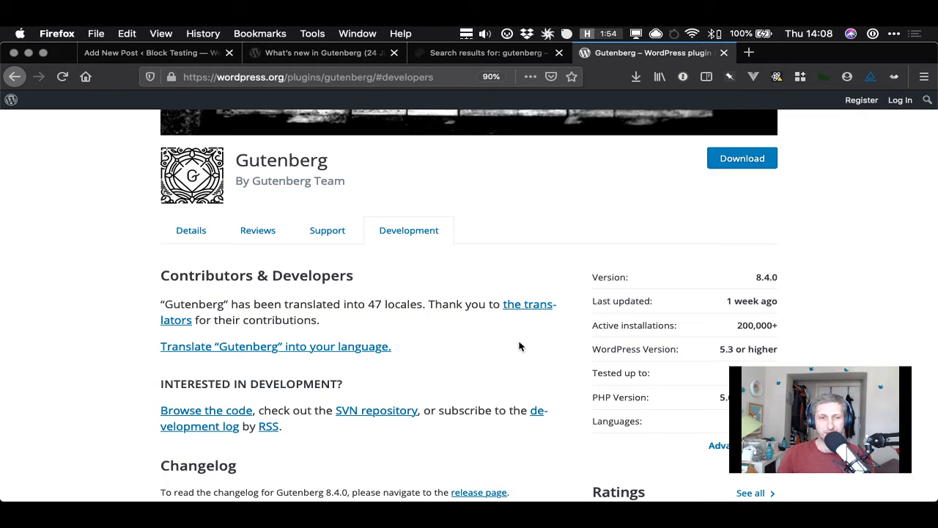
scroll(519, 346, "down", 1)
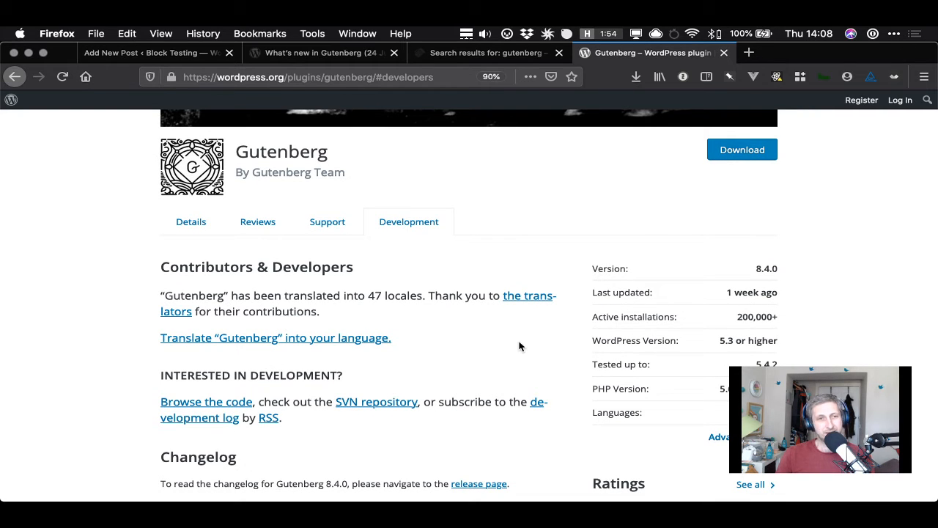
scroll(497, 368, "down", 5)
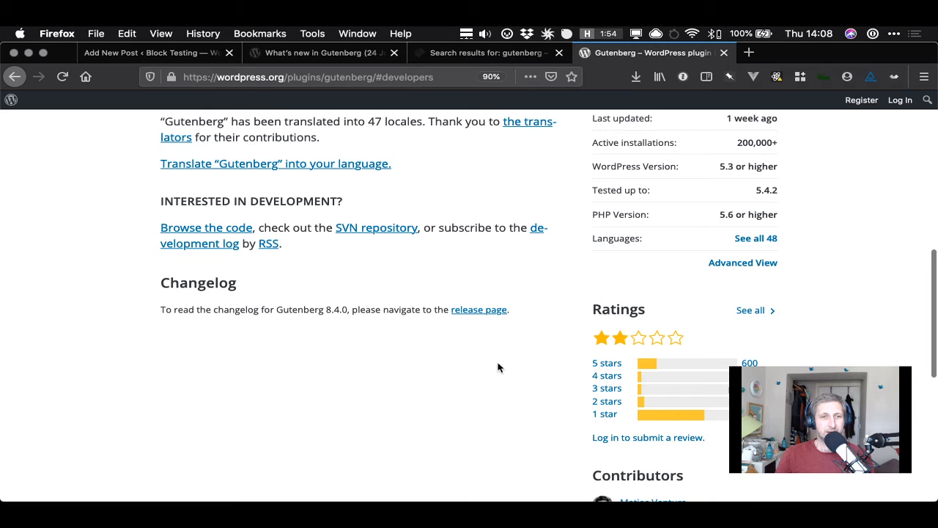
Open the release page linked in the changelog, skim the Gutenberg 8.4.0 release notes and return to the WP Tavern search results
left_click(485, 311)
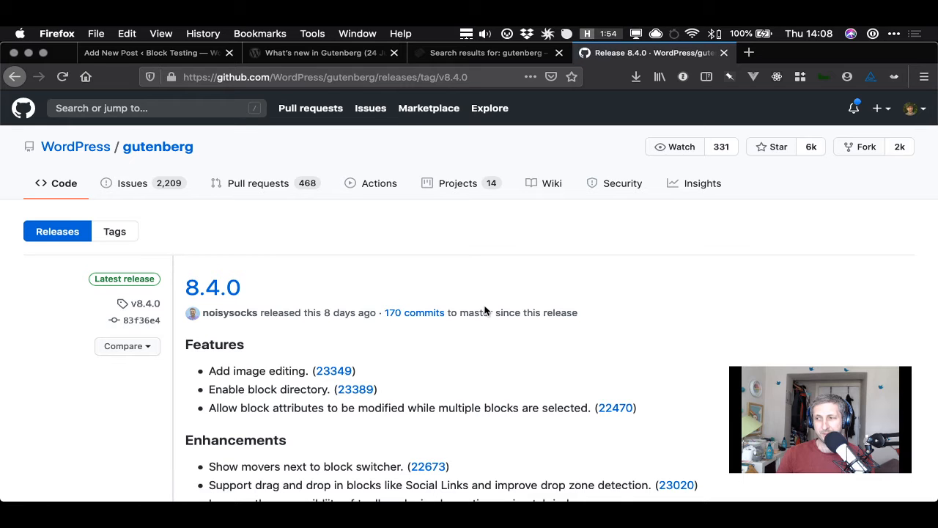
scroll(299, 295, "down", 5)
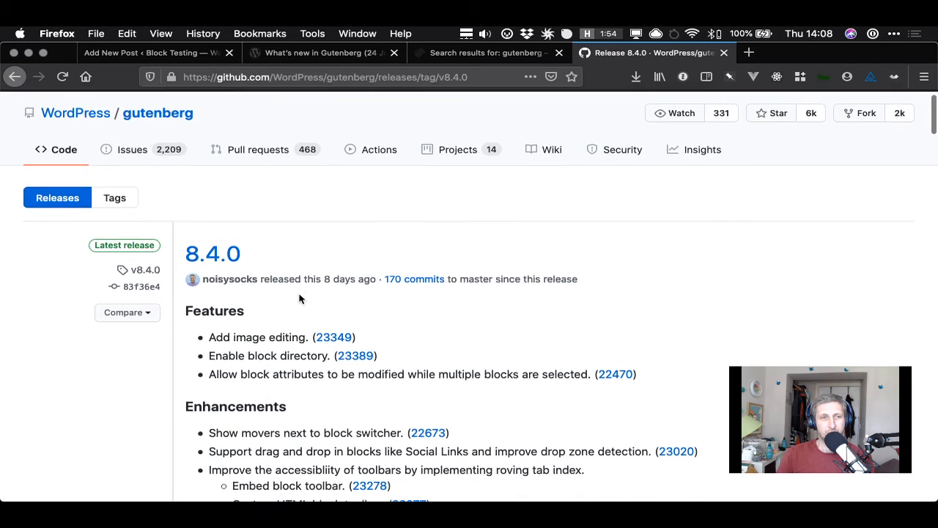
scroll(299, 295, "down", 15)
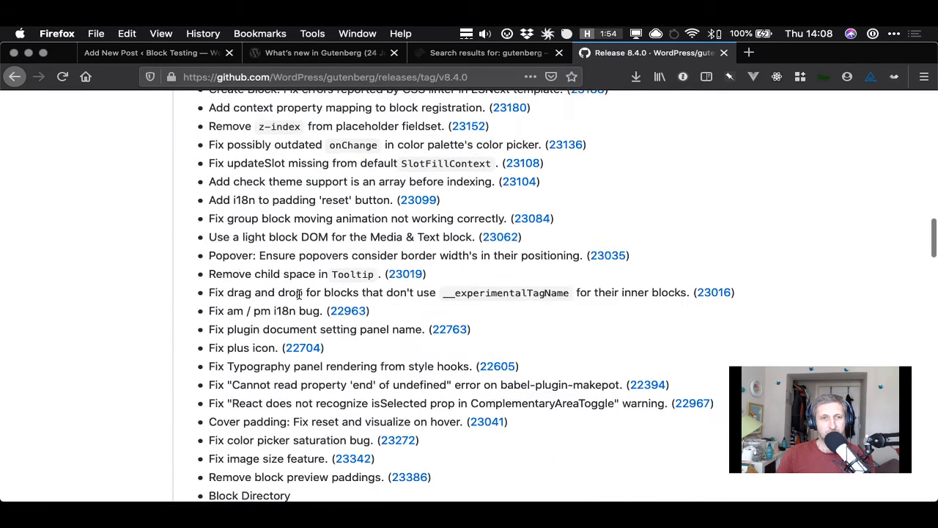
left_click(444, 55)
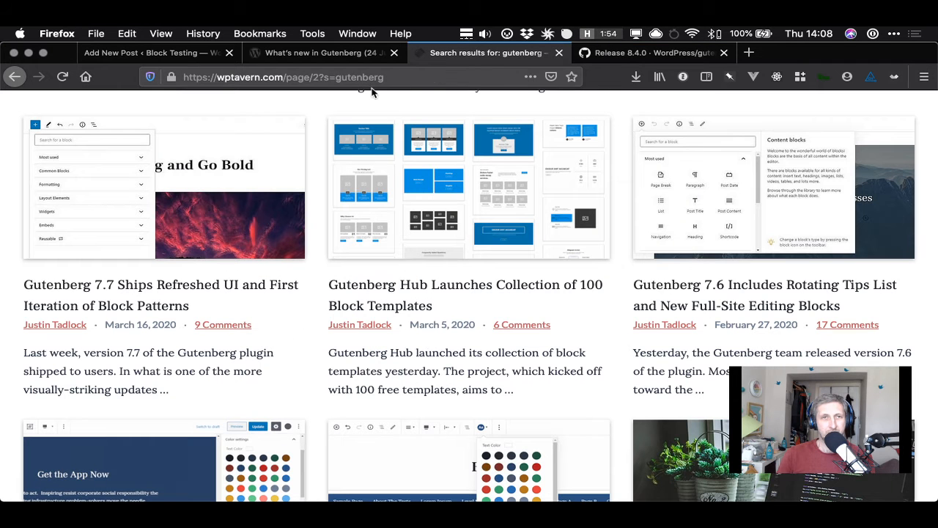
Open the Gutenberg 7.5.0 release page on GitHub by changing the version in the release page's address to v7.5.0
left_click(707, 55)
left_click(456, 77)
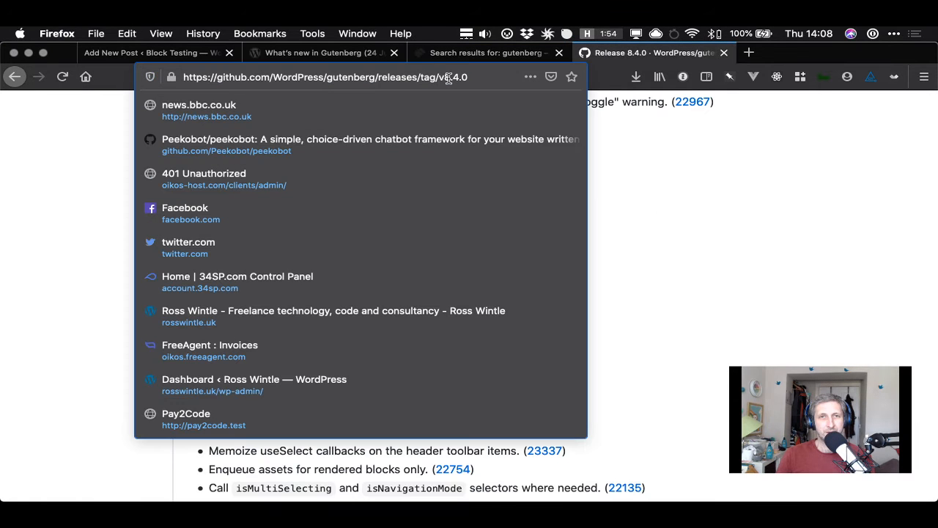
left_click_drag(444, 77, 519, 83)
type("7,")
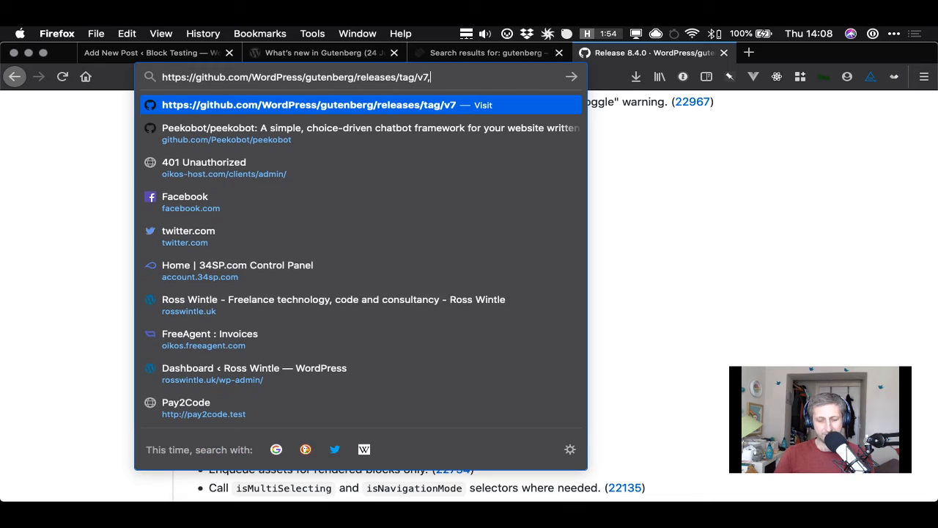
key("BackSpace")
type(".5.0")
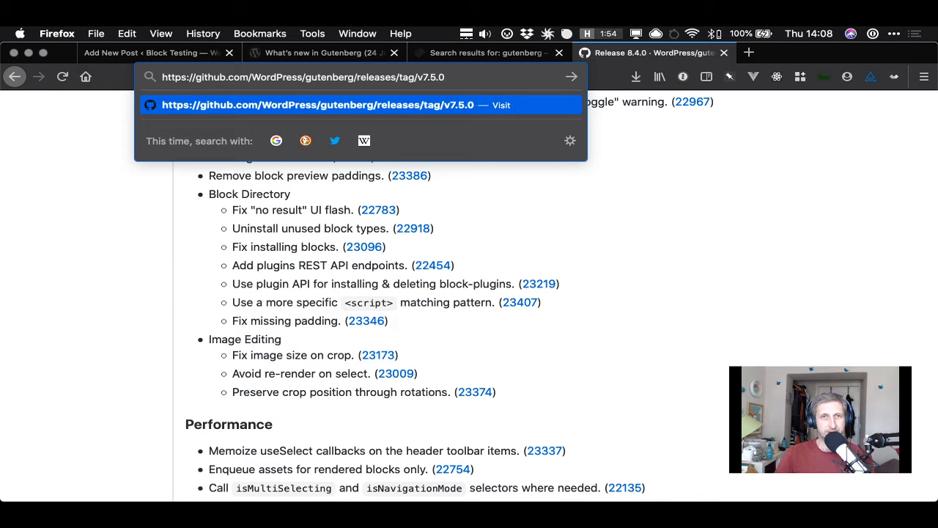
key("Return")
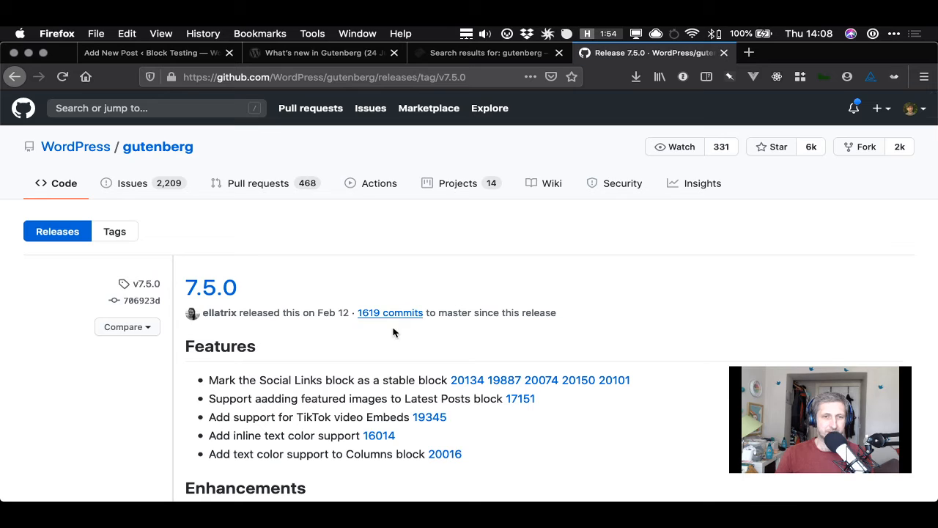
Read the Features list of the 7.5.0 release, highlighting the Social Links and Latest Posts block entries
scroll(269, 374, "down", 3)
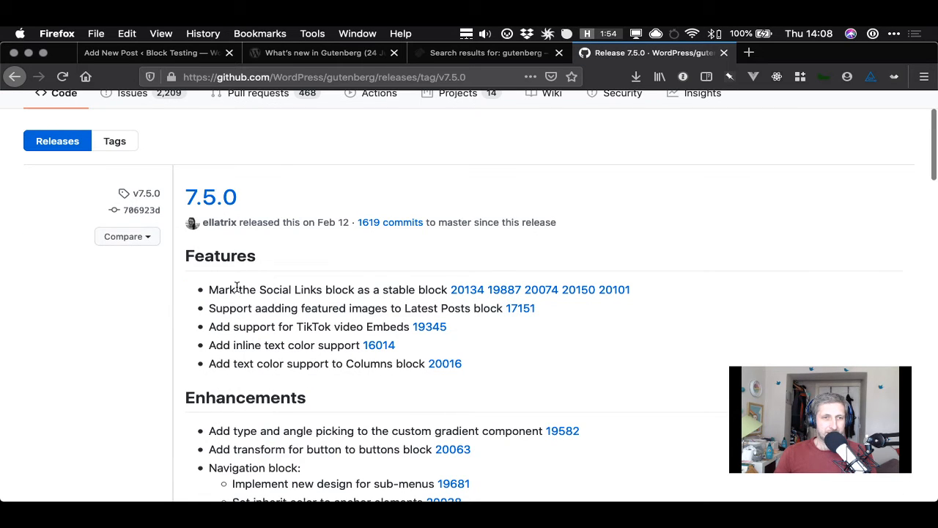
left_click_drag(237, 287, 425, 287)
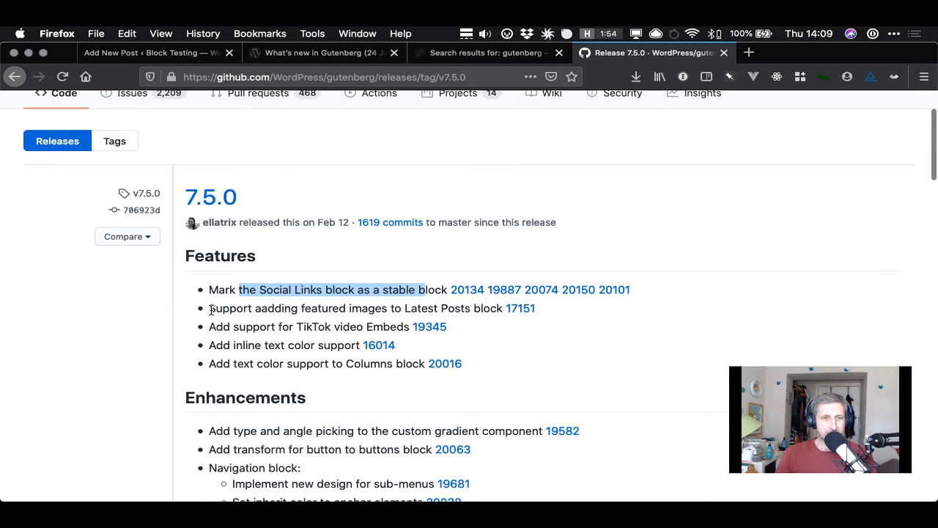
left_click_drag(210, 309, 406, 311)
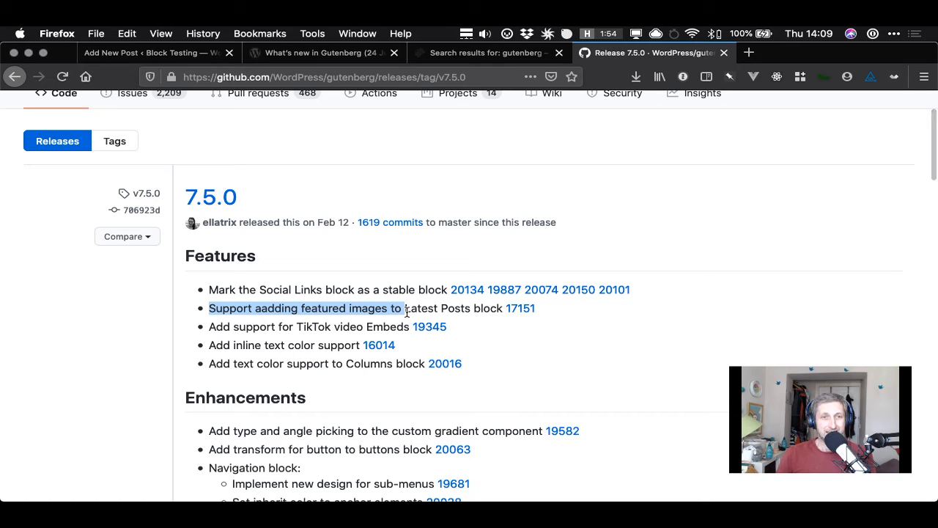
left_click(304, 312)
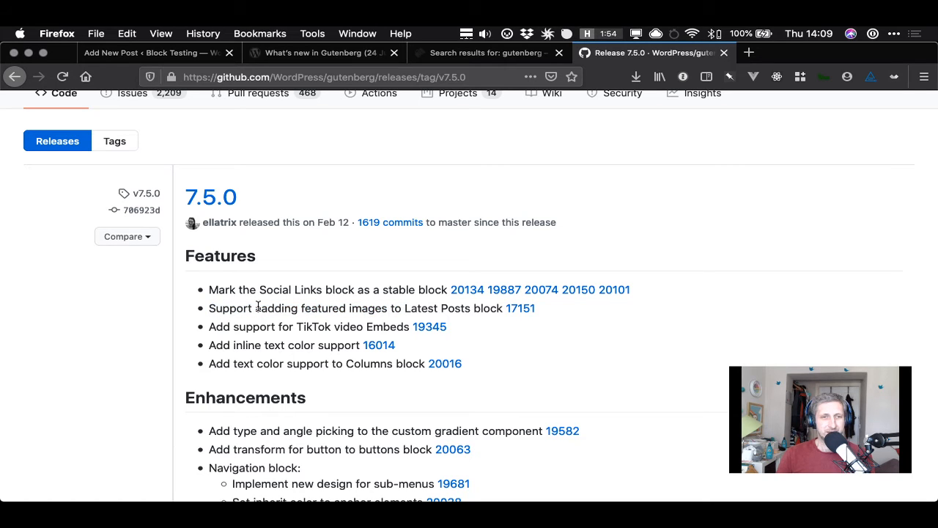
left_click_drag(257, 307, 496, 310)
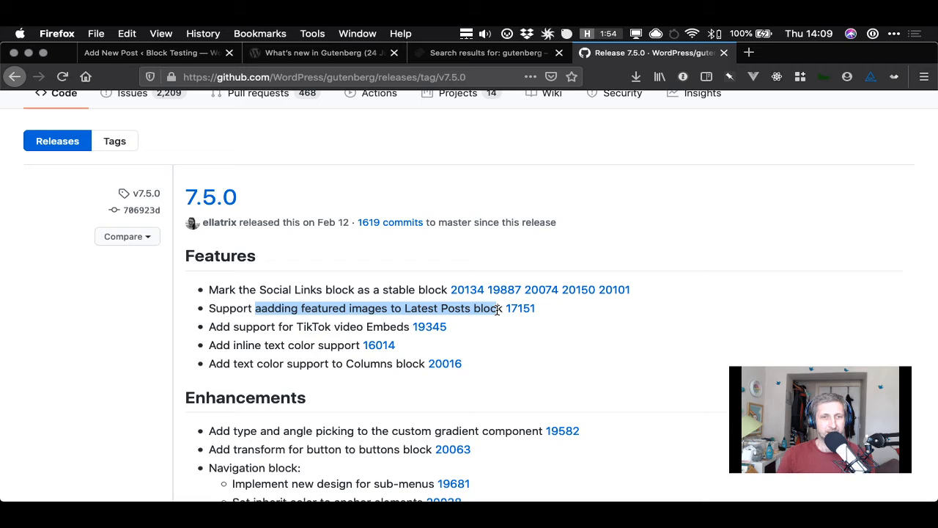
left_click(393, 309)
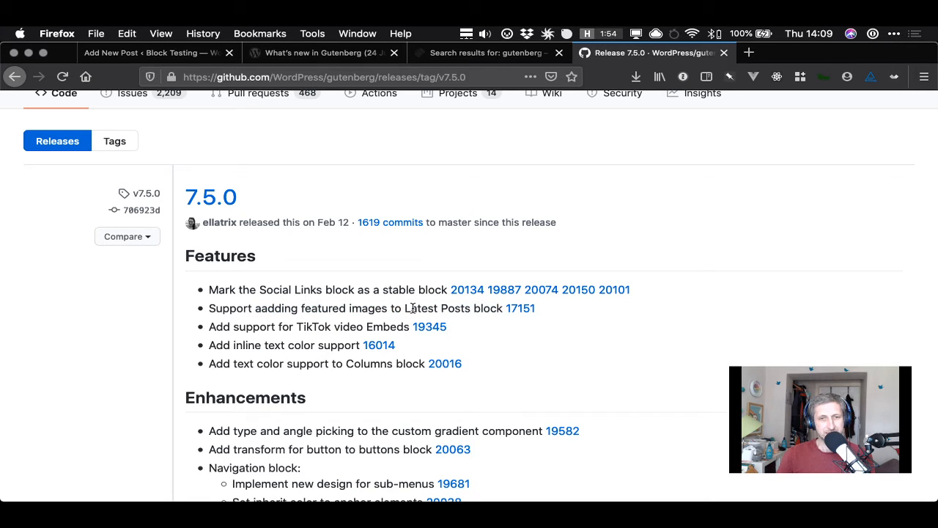
left_click_drag(394, 308, 440, 308)
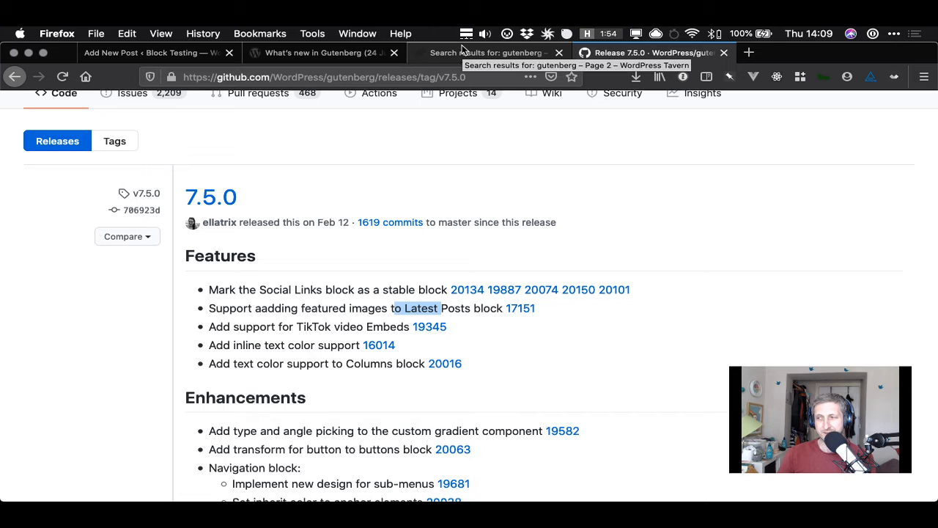
Revisit the What's new in Gutenberg article and the WP Tavern search results, and return to the test post editor
left_click(347, 56)
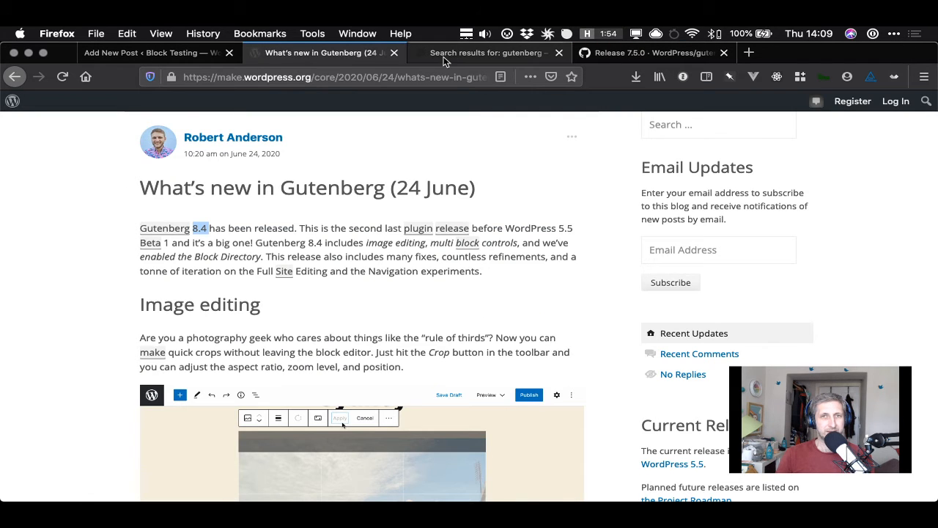
left_click(448, 55)
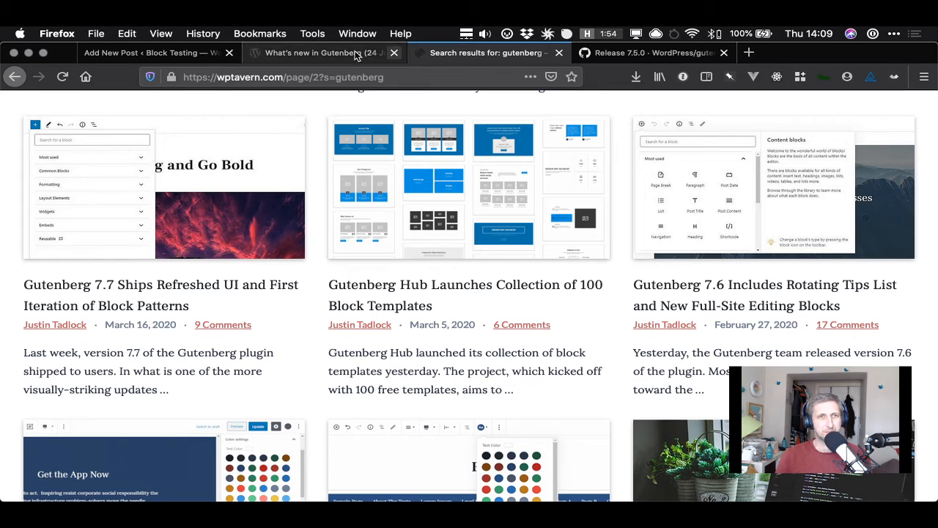
left_click(182, 55)
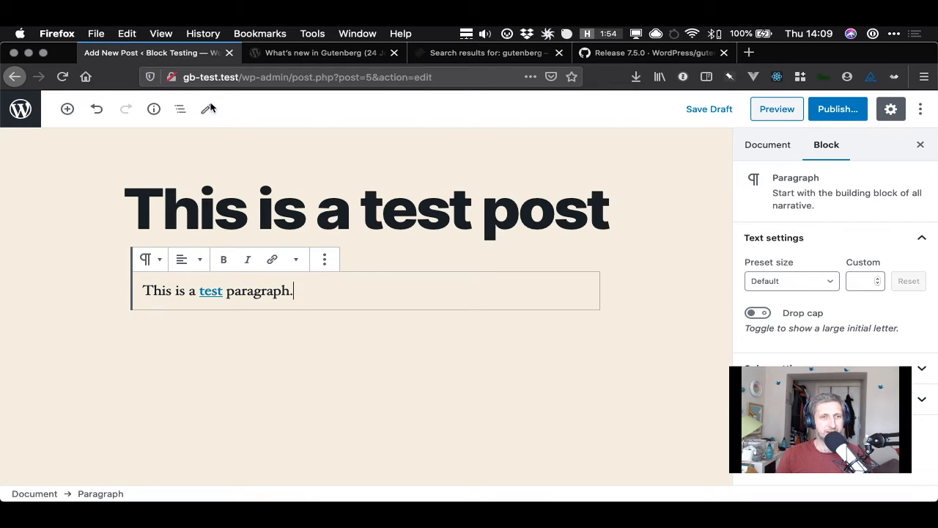
Select and deselect the test paragraph to compare its block settings with the document settings, leaving the paragraph selected
left_click(385, 280)
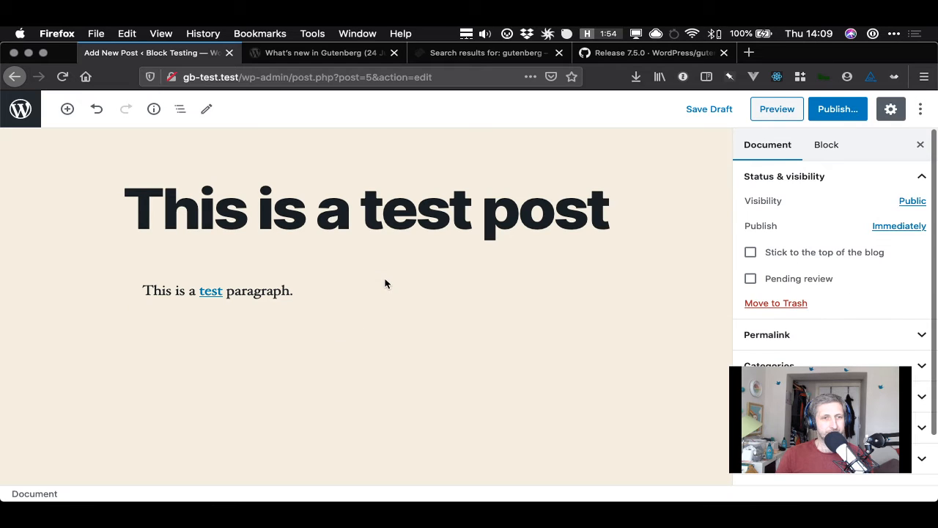
left_click(401, 338)
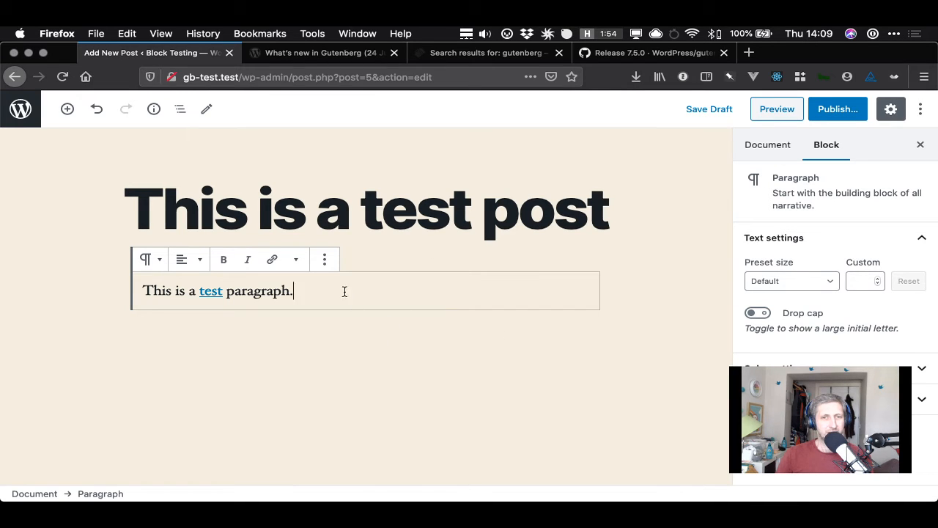
left_click(618, 330)
left_click(380, 294)
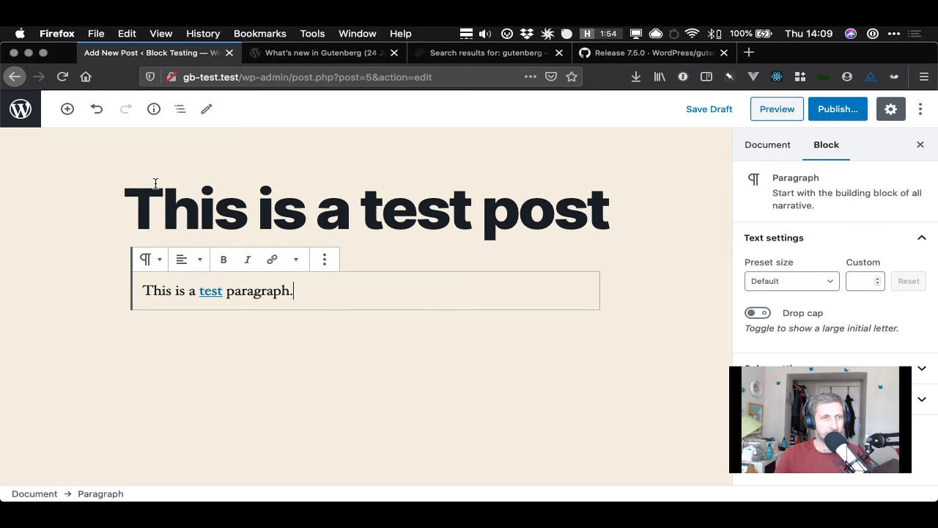
left_click(97, 296)
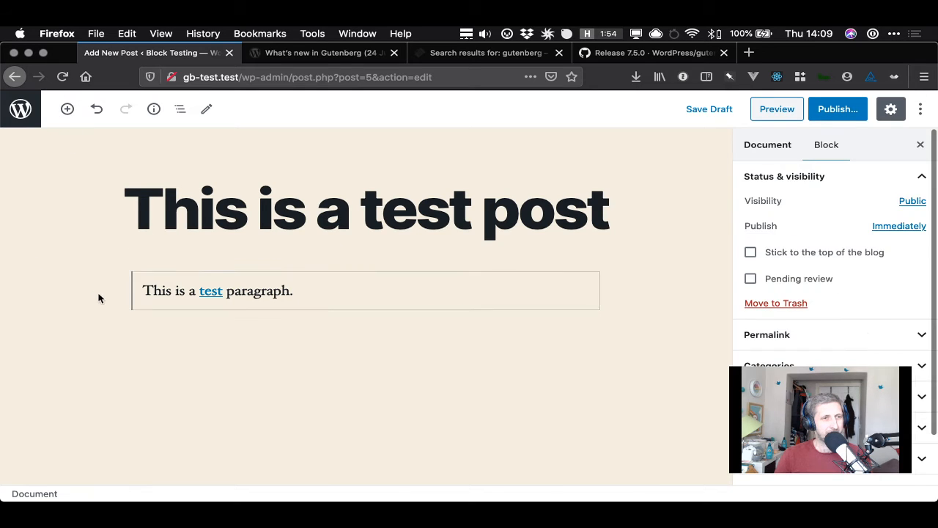
left_click(398, 289)
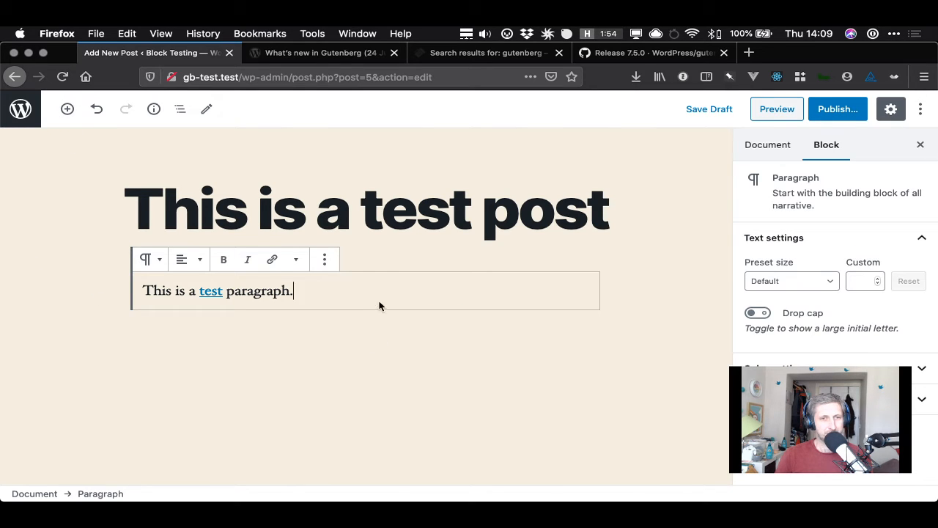
Browse the block inserter's library, expanding Common Blocks and collapsing the Most used and Common Blocks groups to view all categories
left_click(67, 109)
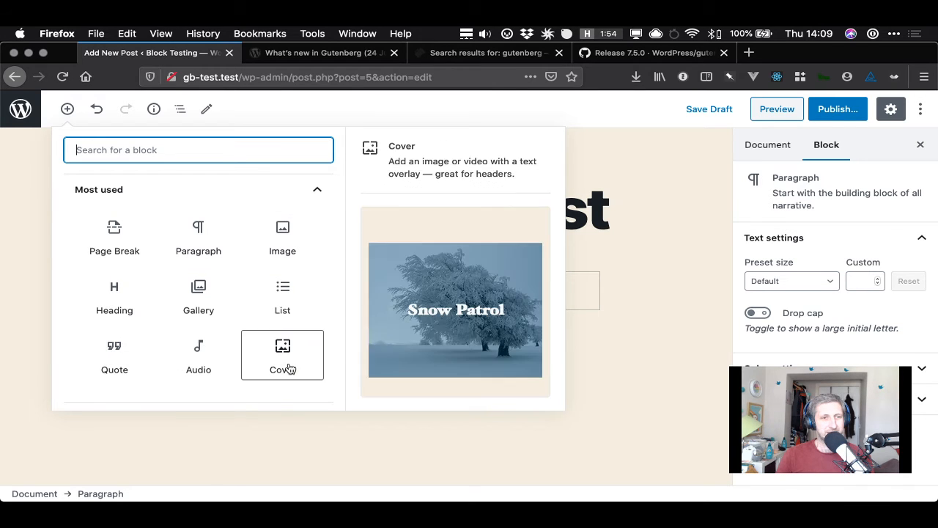
scroll(285, 366, "down", 3)
scroll(283, 366, "up", 3)
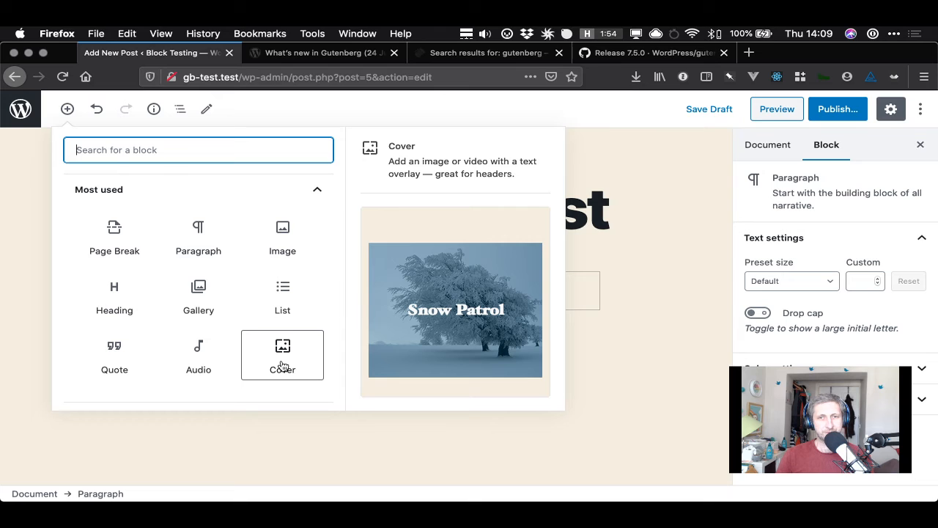
scroll(283, 365, "down", 1)
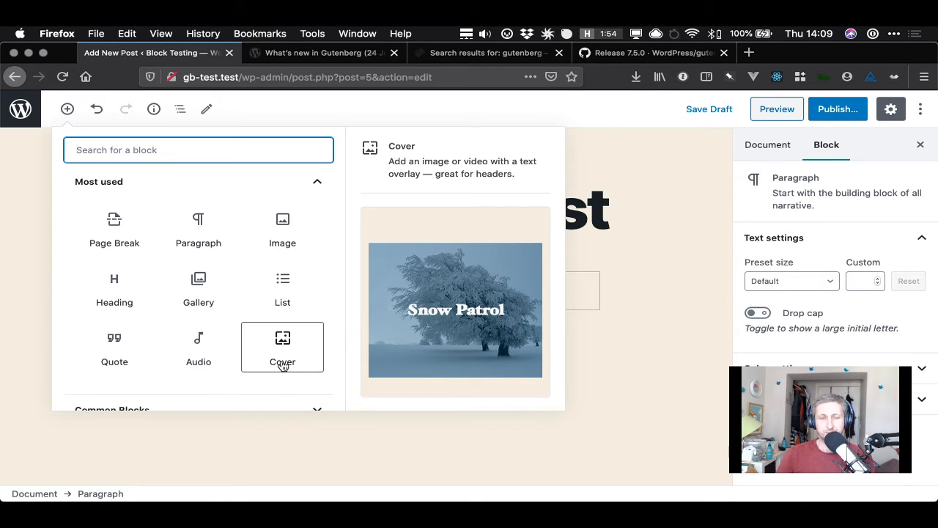
scroll(283, 366, "down", 3)
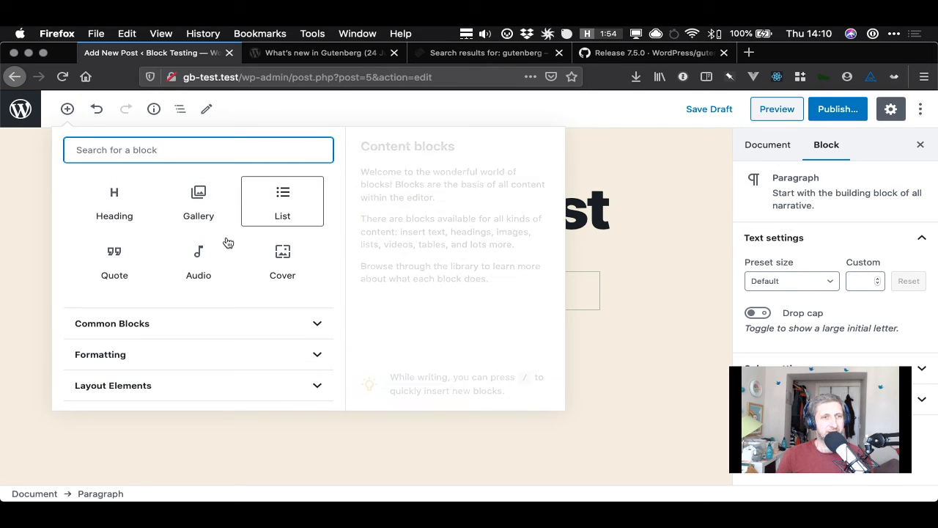
left_click(176, 326)
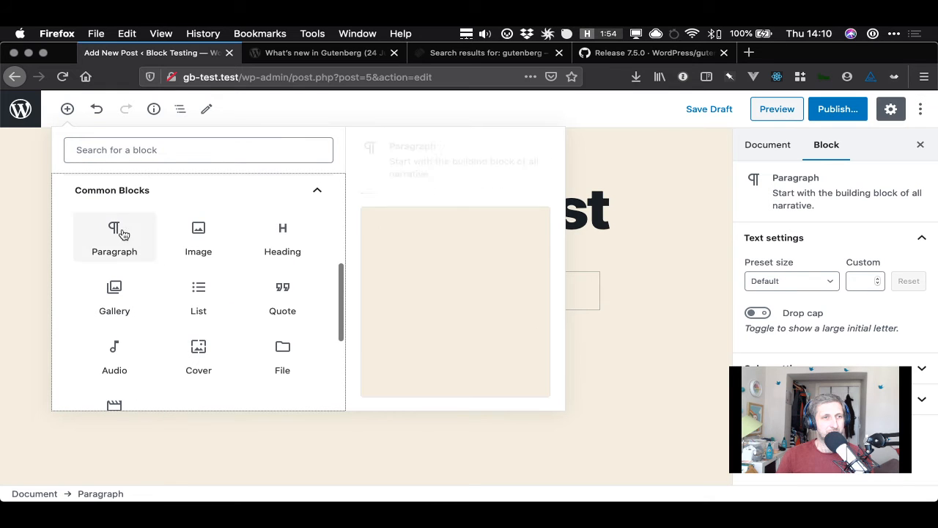
scroll(296, 196, "up", 5)
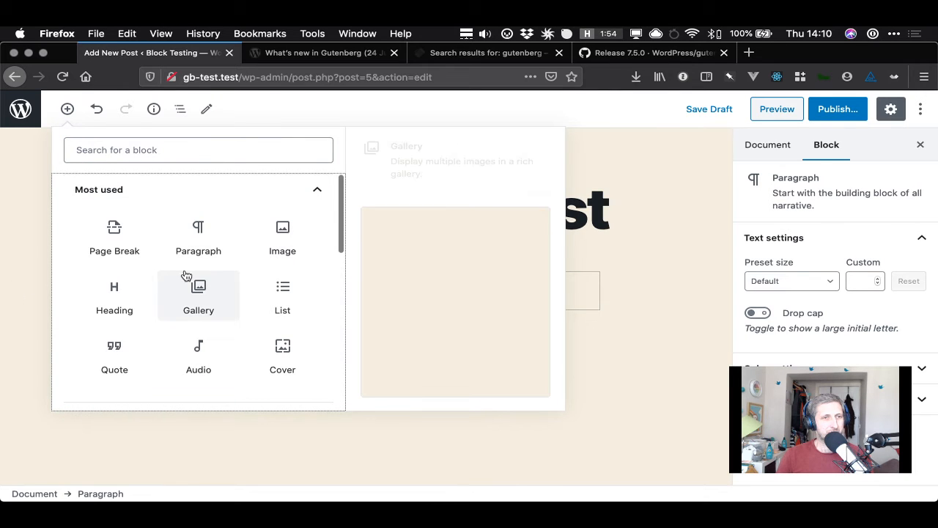
left_click(251, 189)
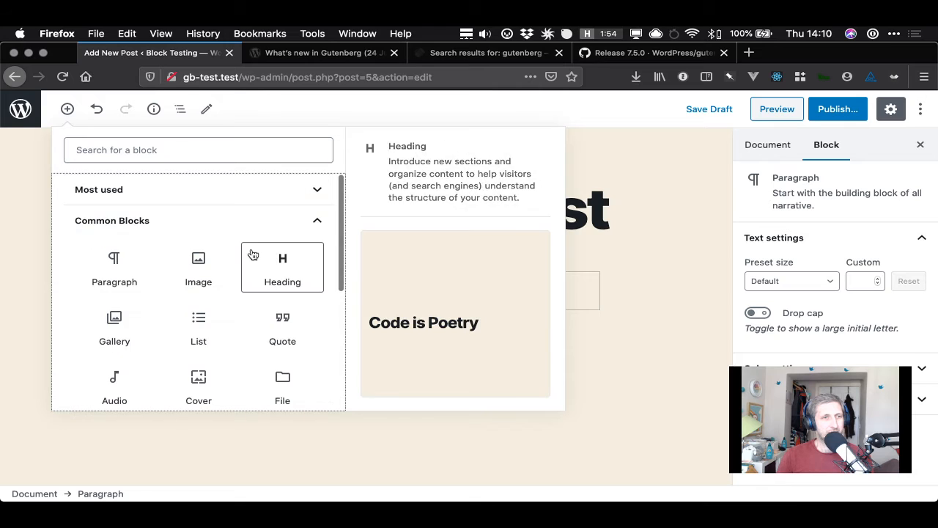
left_click(310, 222)
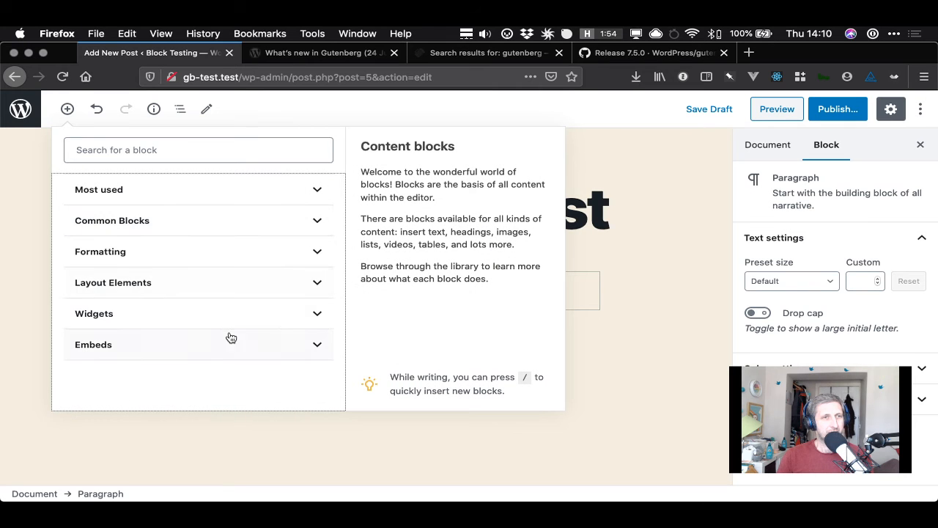
Try adding an empty Paragraph block from the Most used group below the test paragraph, and switch between both blocks
left_click(318, 193)
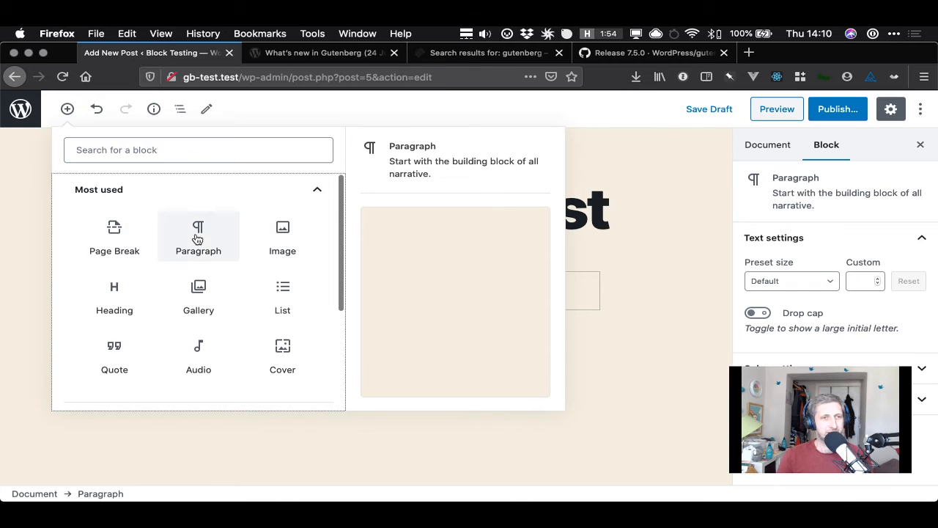
left_click(197, 239)
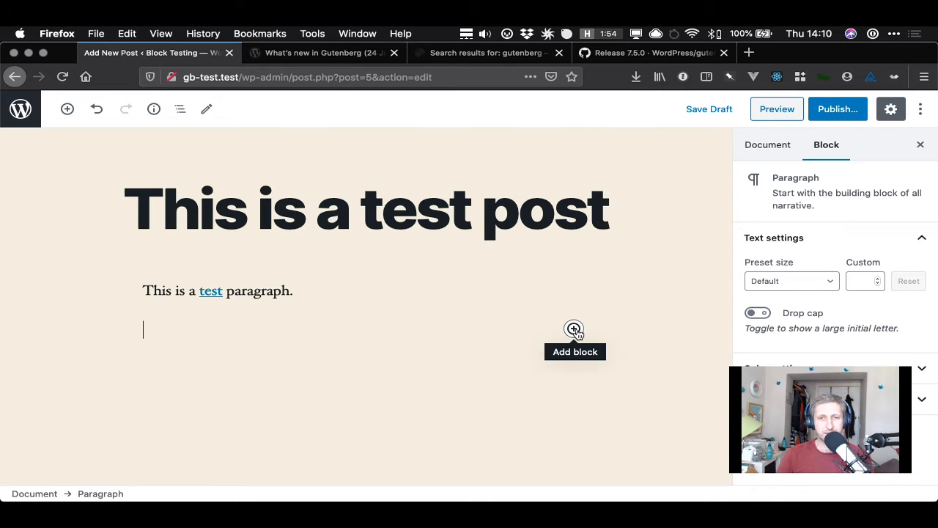
left_click(355, 287)
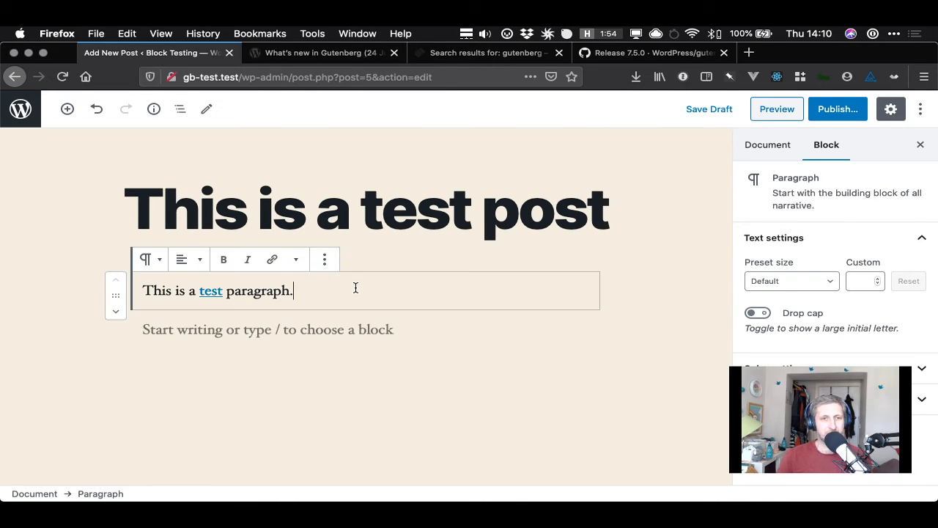
mouse_move(403, 313)
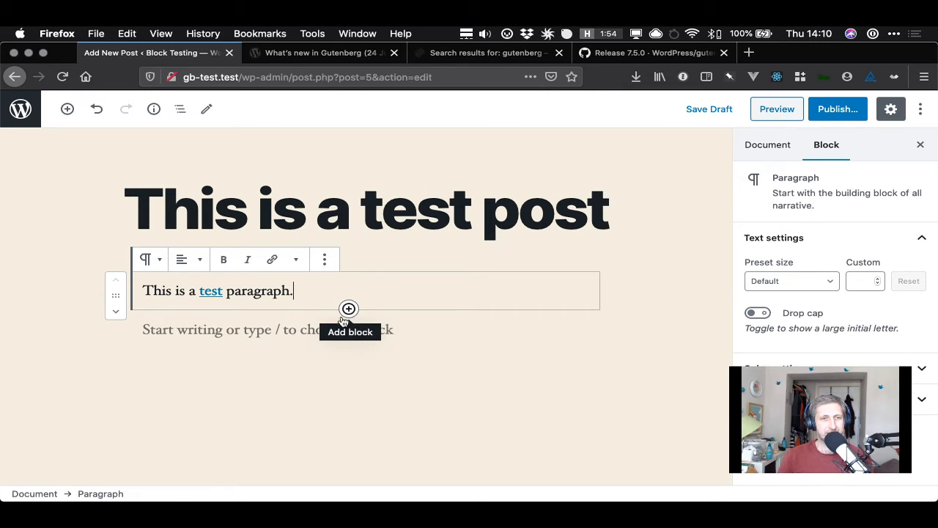
left_click(315, 330)
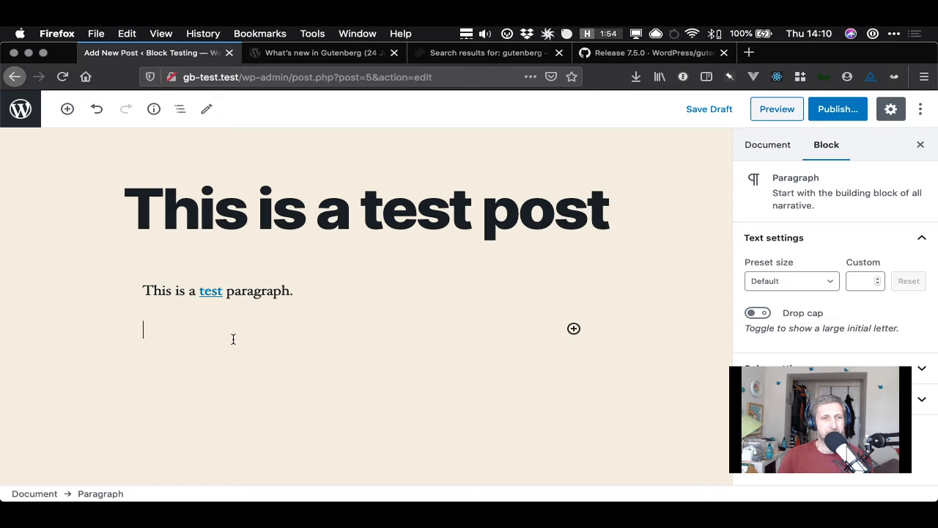
left_click(335, 284)
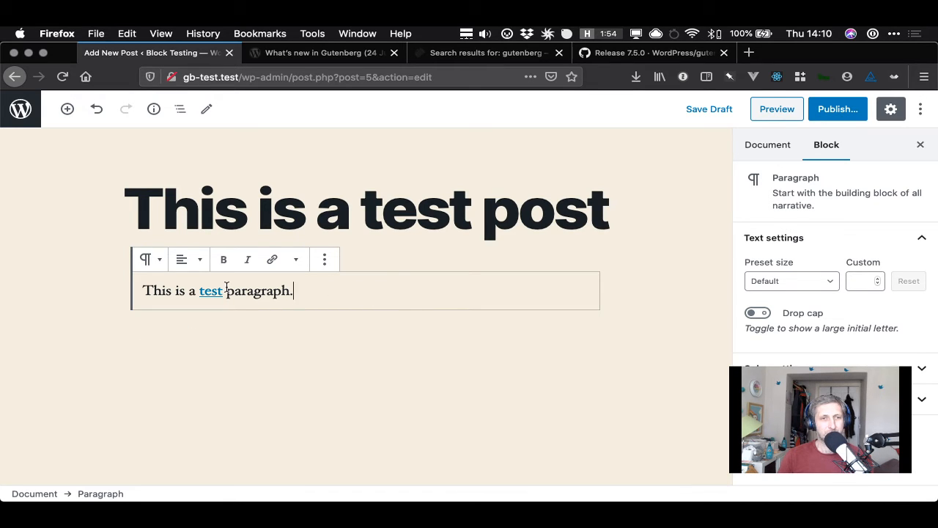
Search the block library for "latest" and add a Latest Posts block below the test paragraph
left_click_drag(226, 288, 343, 310)
left_click(356, 360)
left_click(407, 294)
left_click(68, 108)
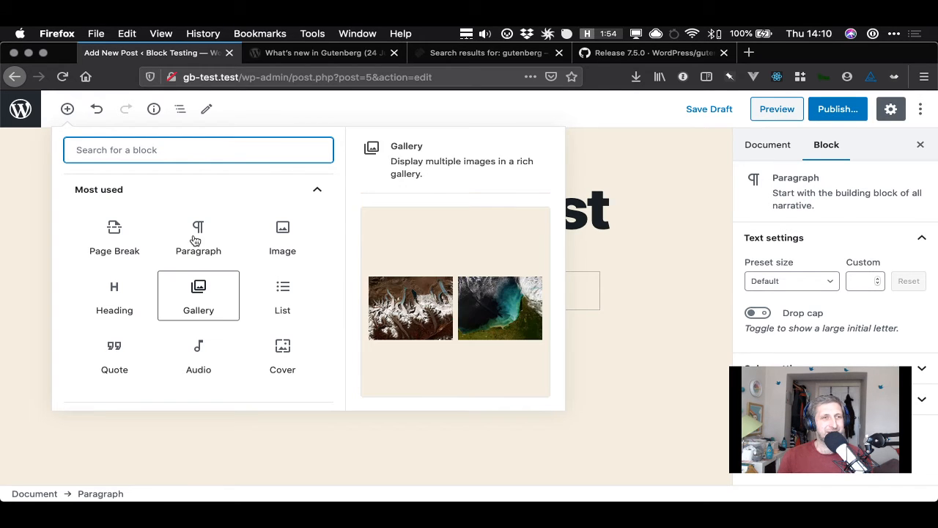
type("latest")
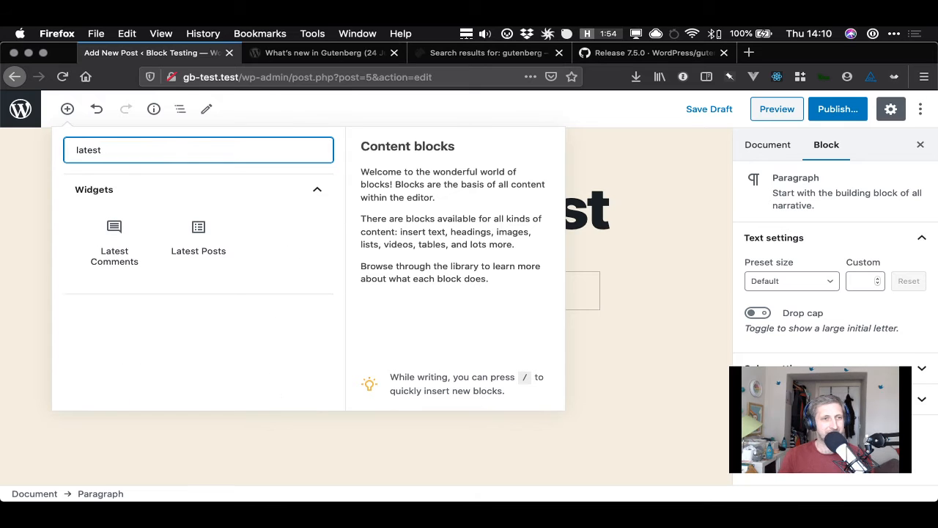
left_click(198, 245)
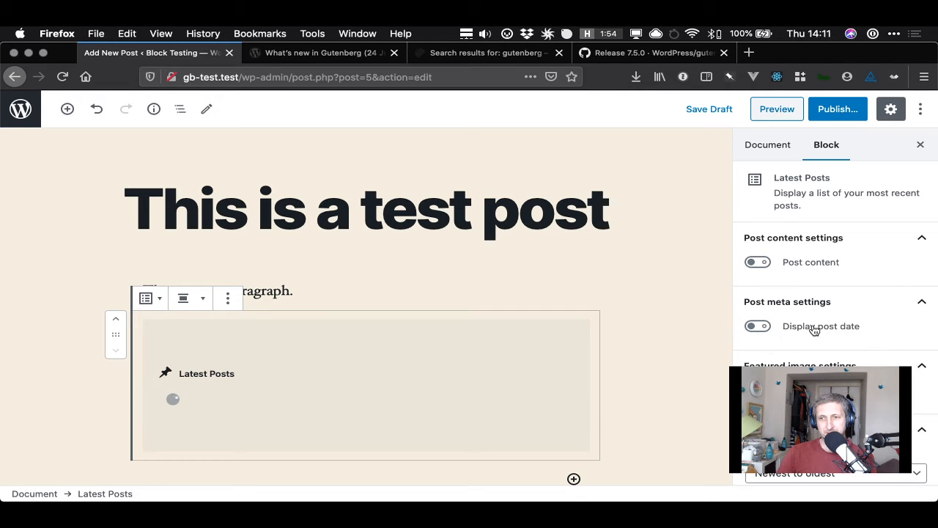
Examine the Latest Posts block's settings for post content, meta, featured image, sorting and filtering, and compare them with the document settings
scroll(813, 330, "down", 2)
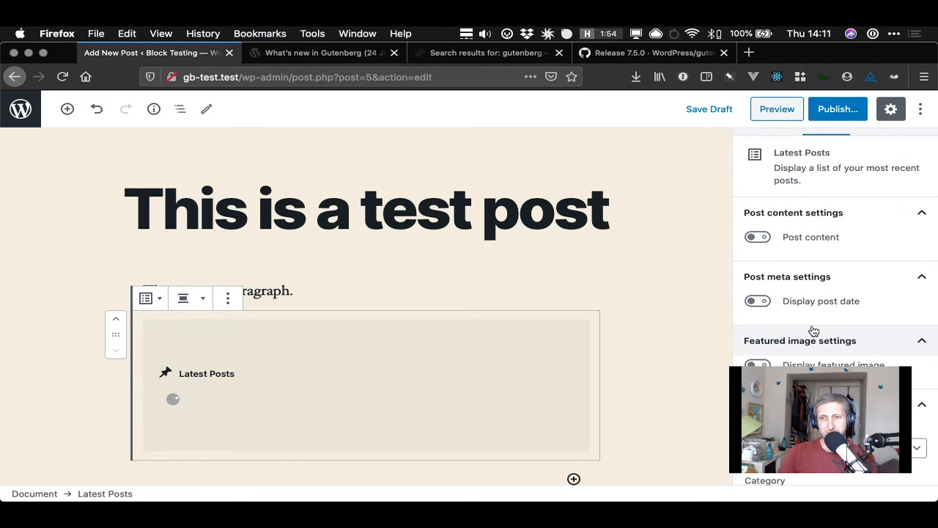
scroll(779, 364, "down", 3)
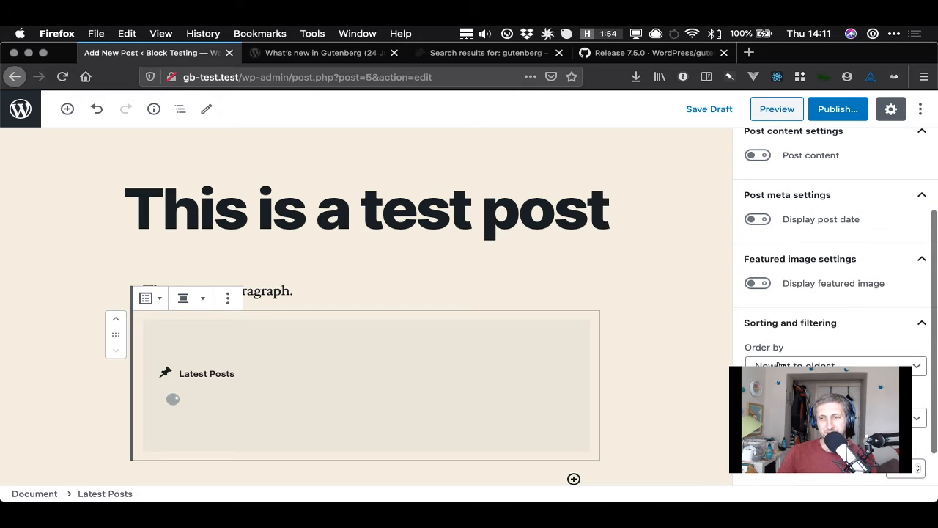
left_click_drag(790, 279, 860, 280)
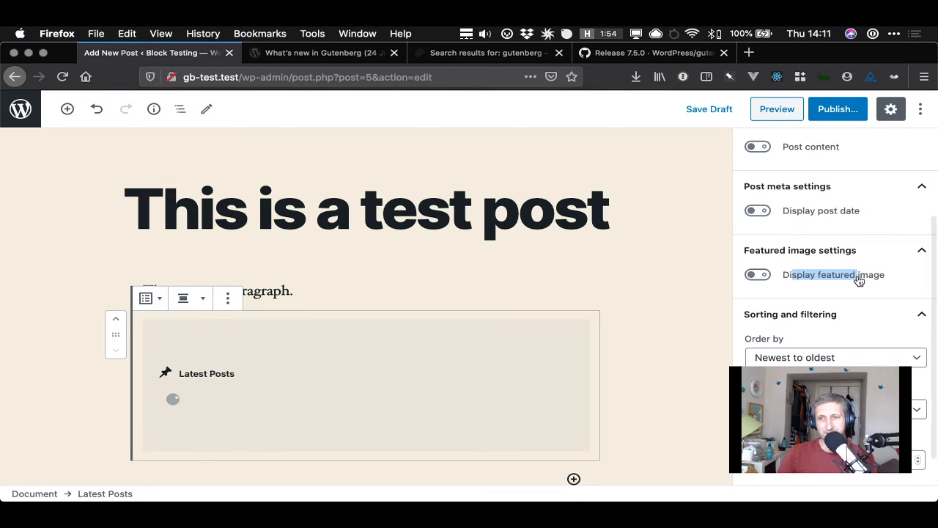
scroll(821, 369, "down", 1)
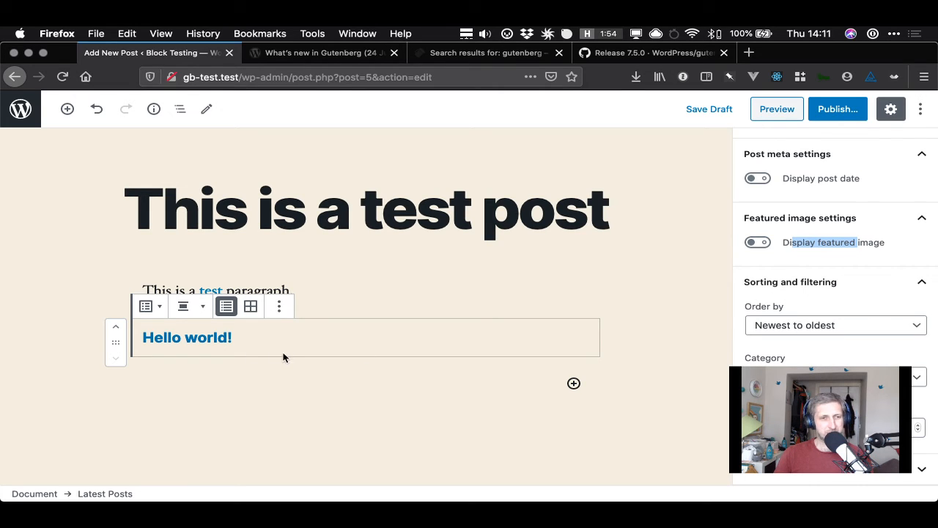
left_click(340, 316)
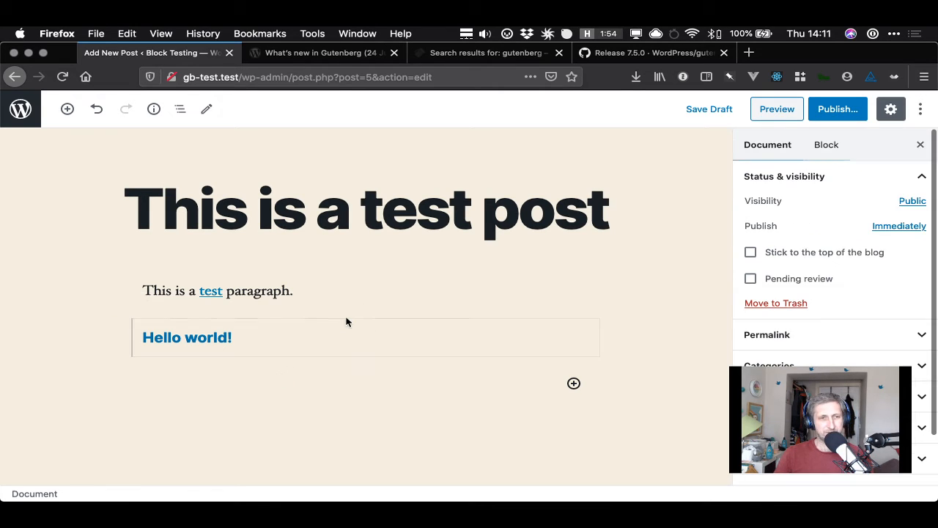
left_click(269, 342)
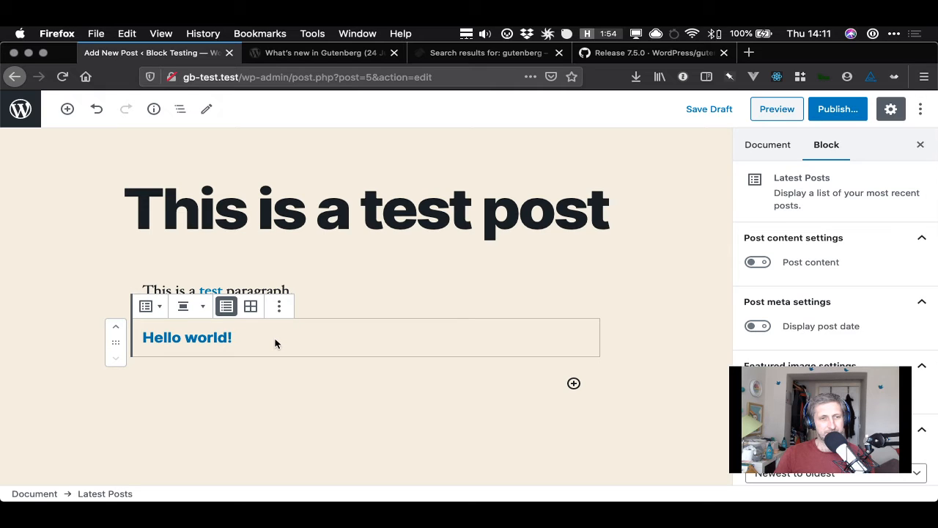
scroll(821, 410, "down", 4)
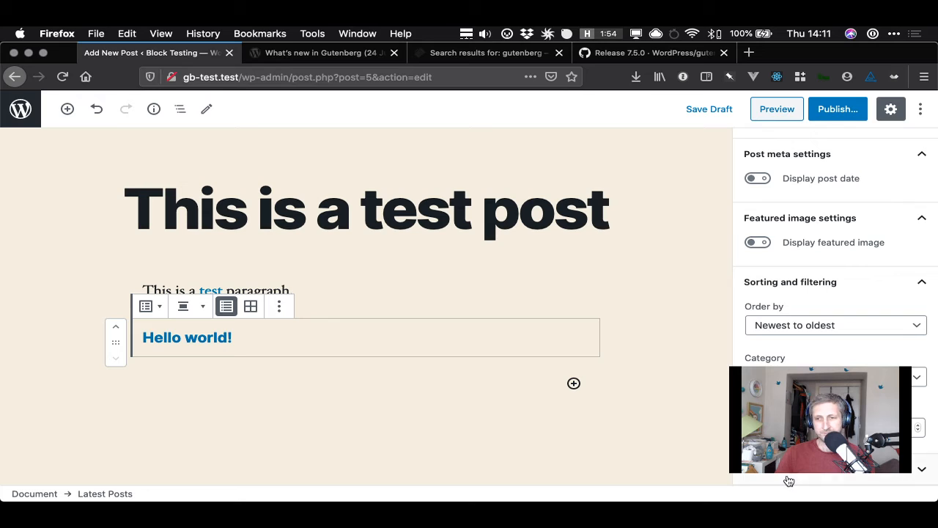
scroll(788, 469, "down", 2)
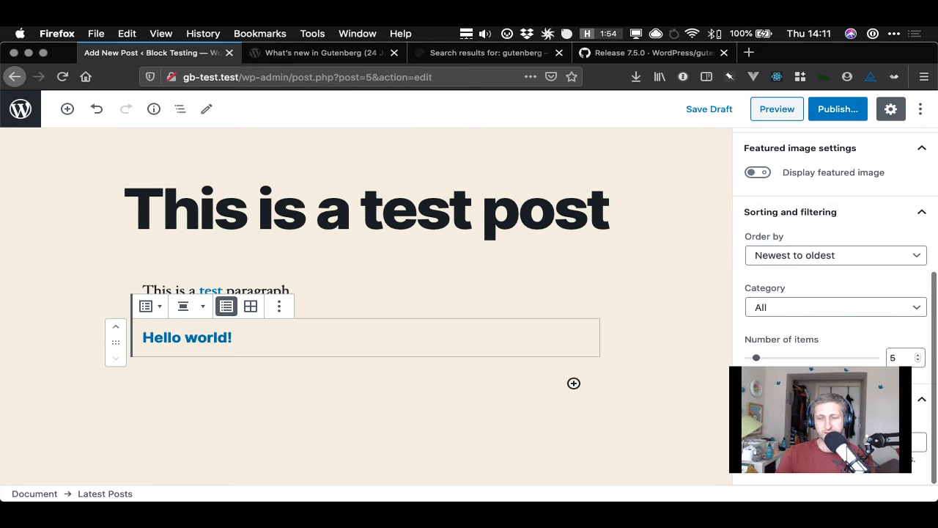
scroll(835, 308, "up", 6)
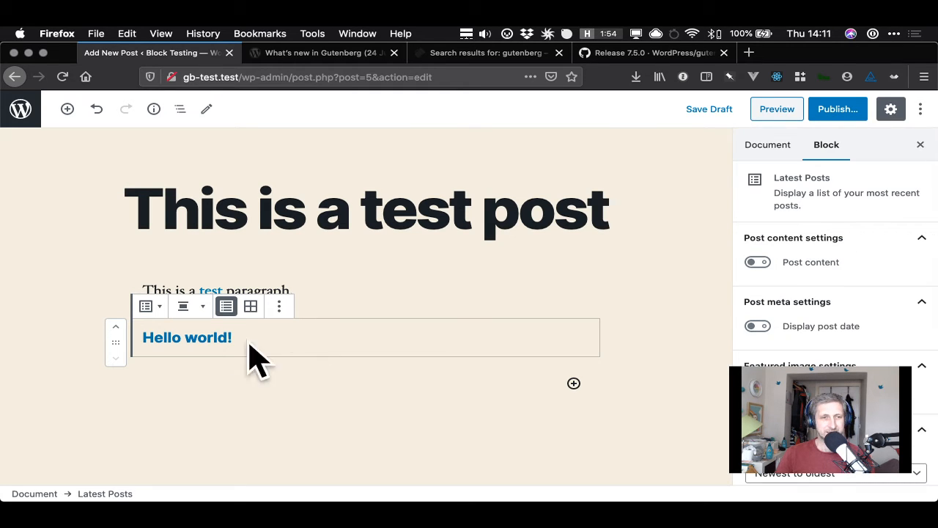
Insert a Heading block reading "Latest posts" between the test paragraph and the Latest Posts block, and set its level to H3
left_click(318, 290)
left_click(348, 316)
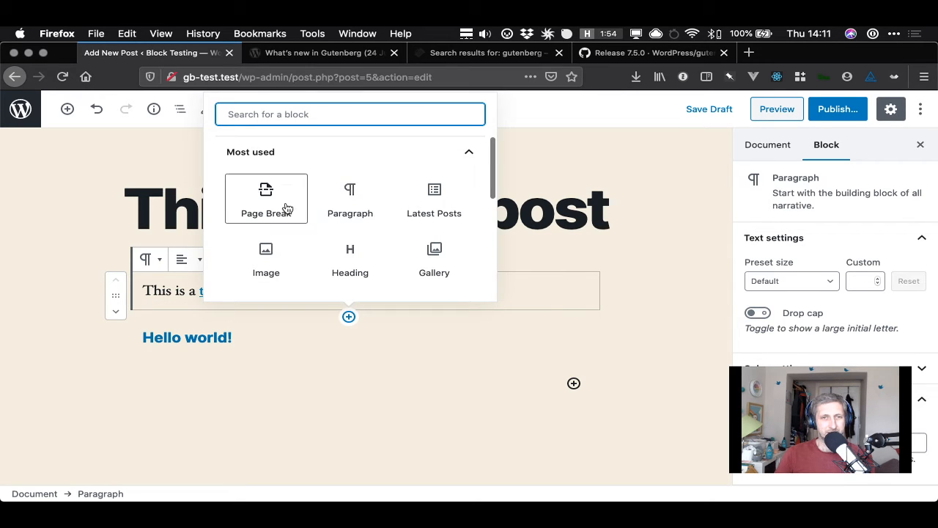
left_click(350, 258)
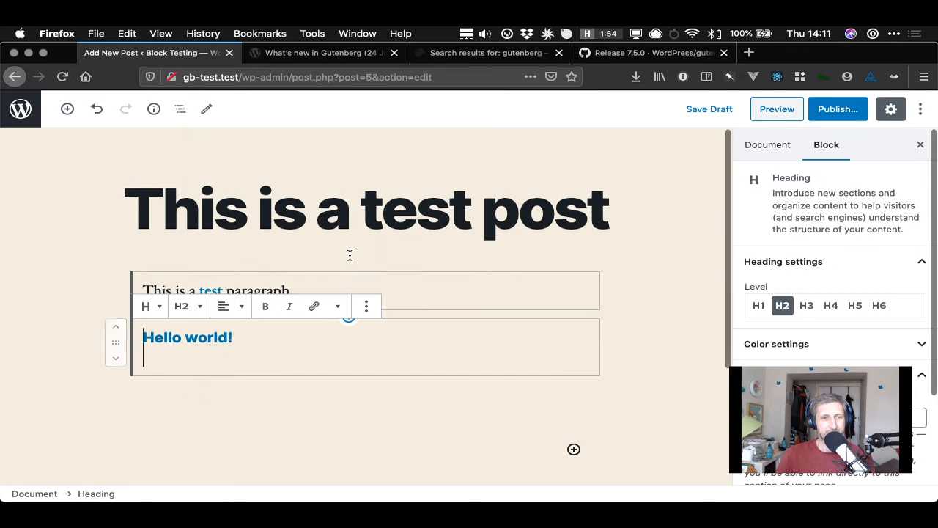
type("K")
key("BackSpace")
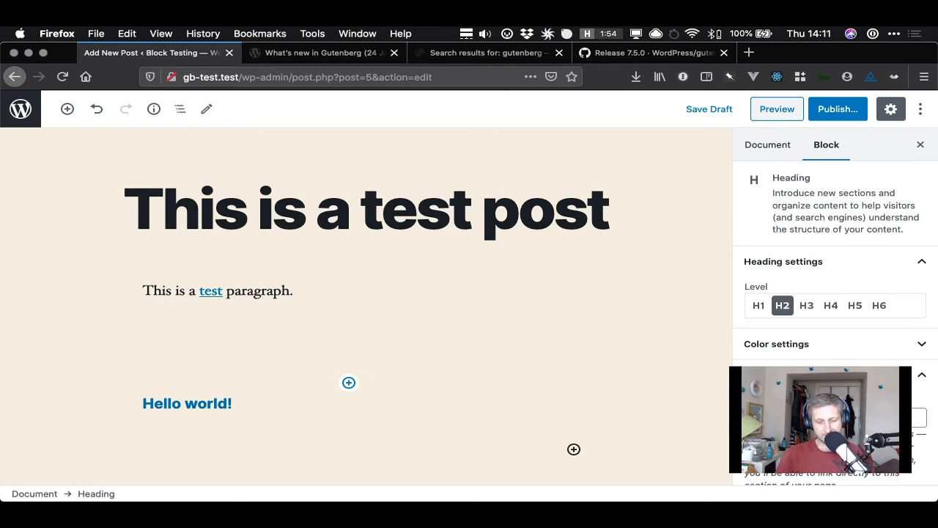
type("Latest post")
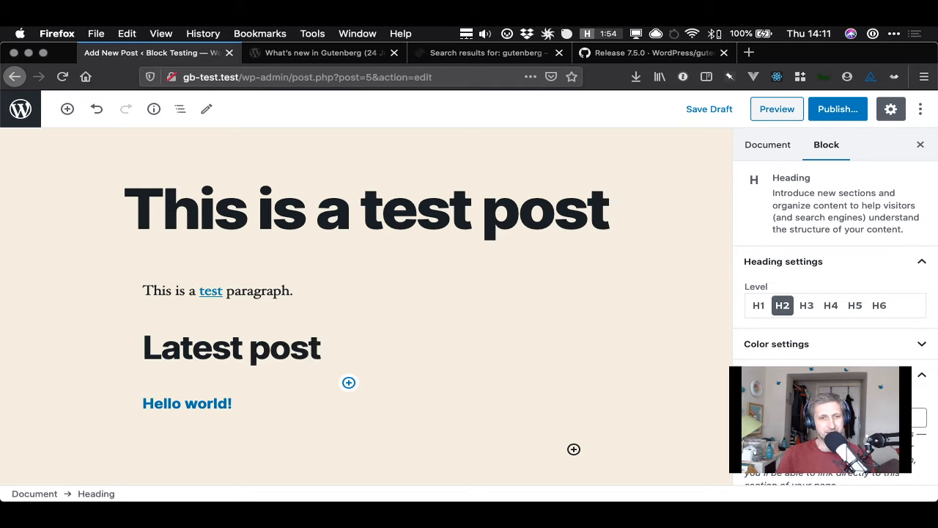
type("s")
left_click(805, 306)
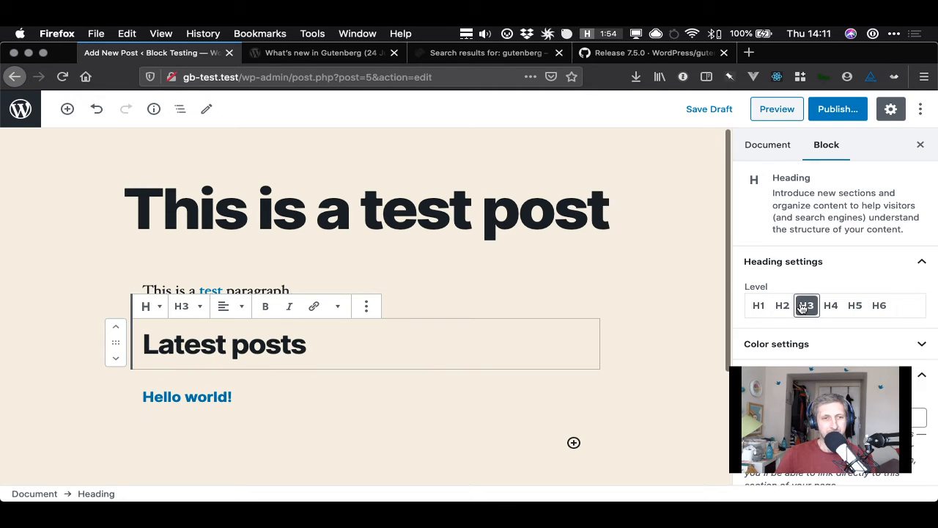
Switch between the Latest Posts block and the heading above it to compare their block settings
left_click(337, 412)
left_click(310, 401)
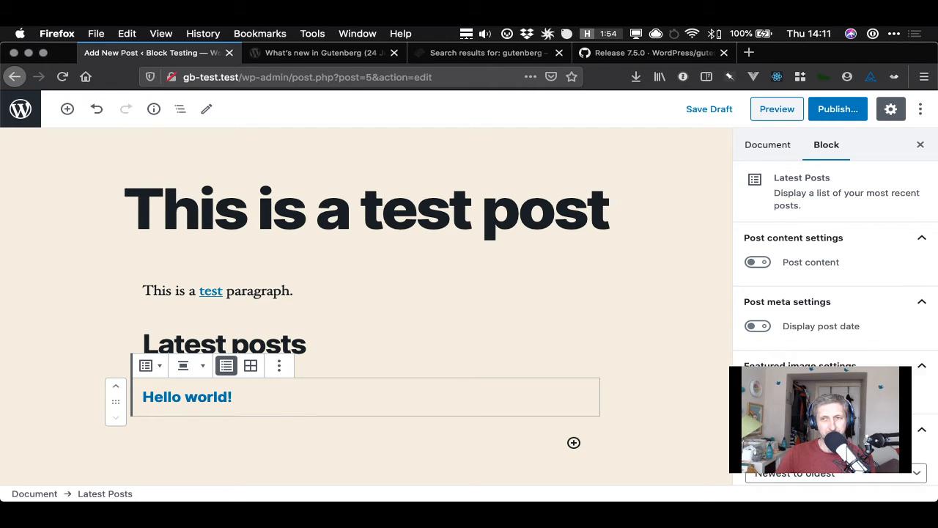
scroll(819, 324, "down", 4)
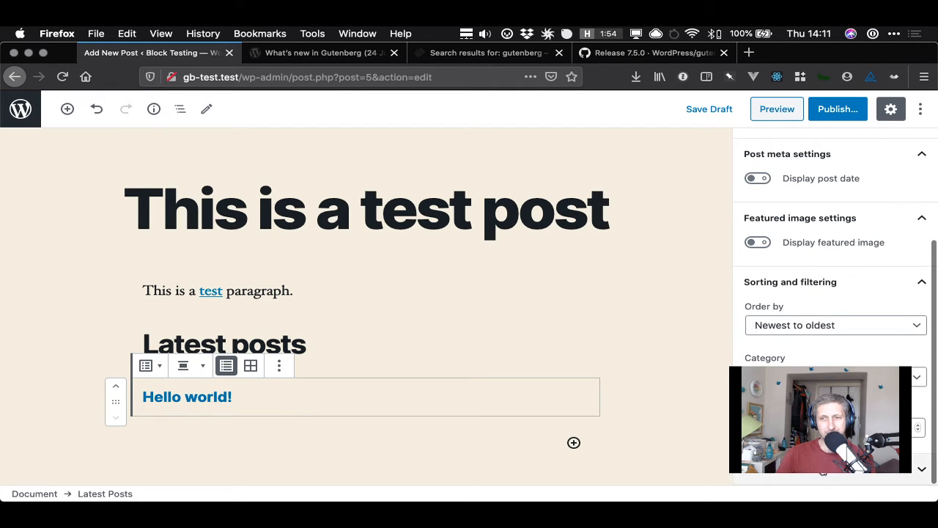
scroll(821, 329, "up", 4)
left_click(382, 342)
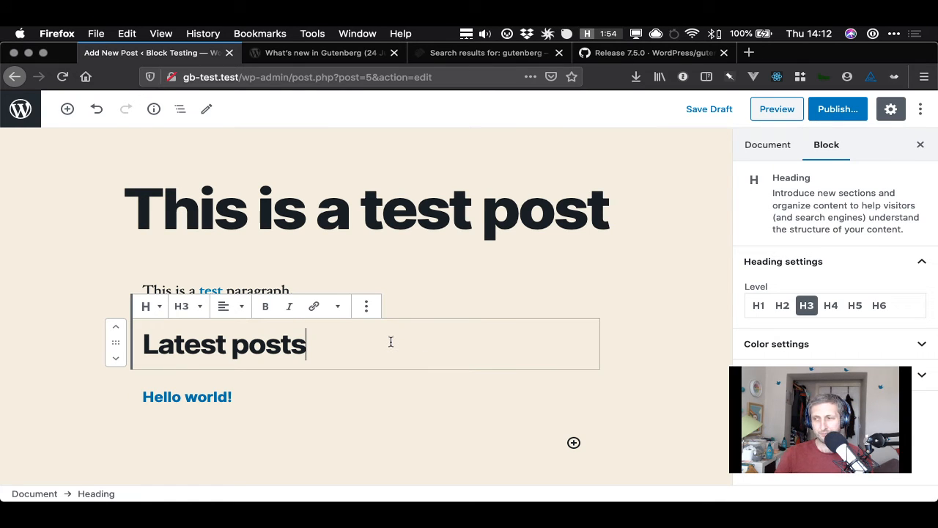
left_click(344, 402)
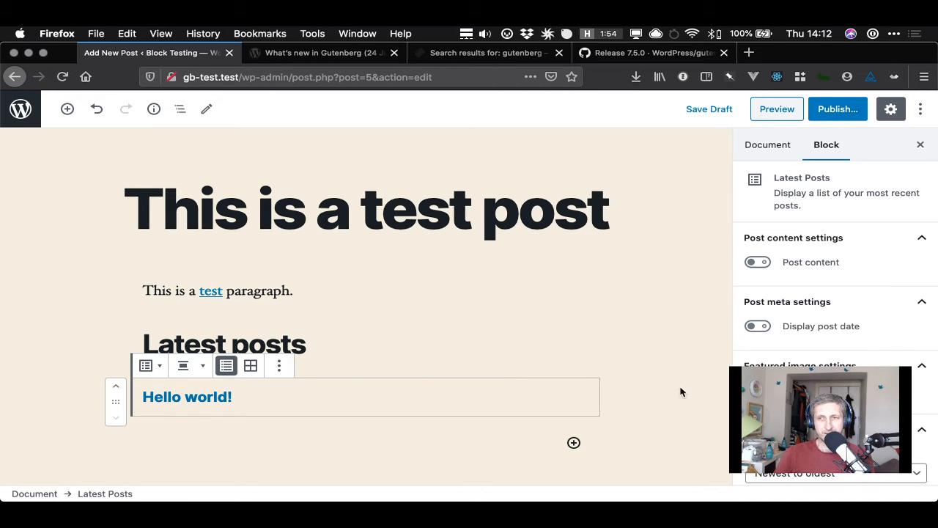
scroll(872, 367, "down", 4)
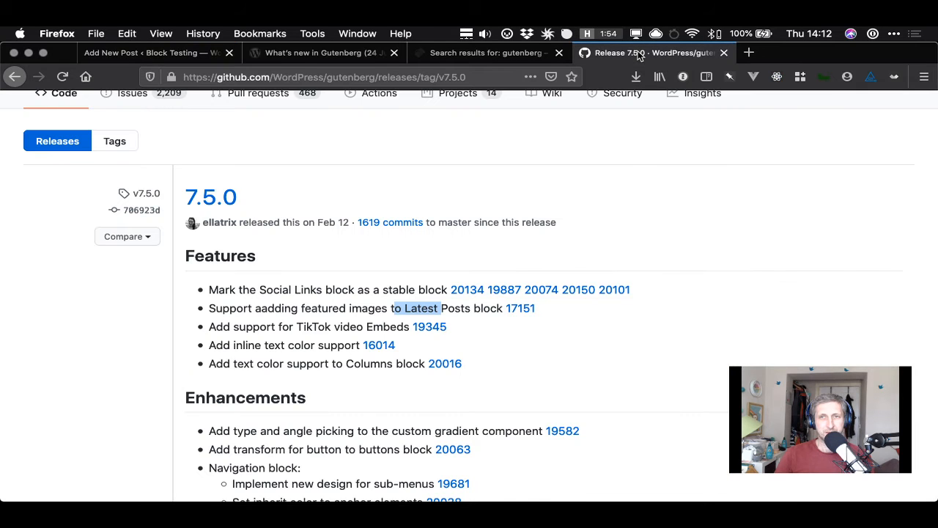
Review the Gutenberg 7.5.0 release notes on GitHub, covering TikTok embeds, inline text color and text color support for the Columns block
left_click(639, 53)
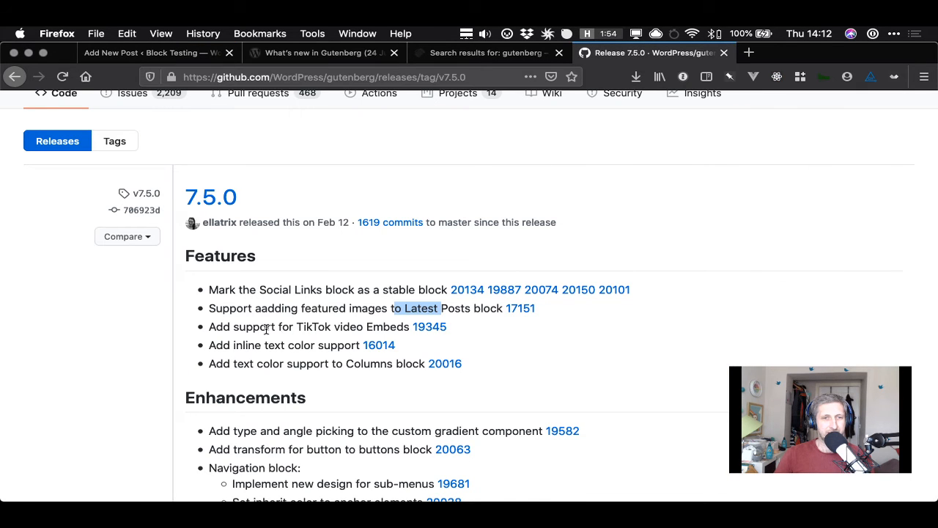
left_click_drag(253, 328, 366, 329)
left_click(366, 329)
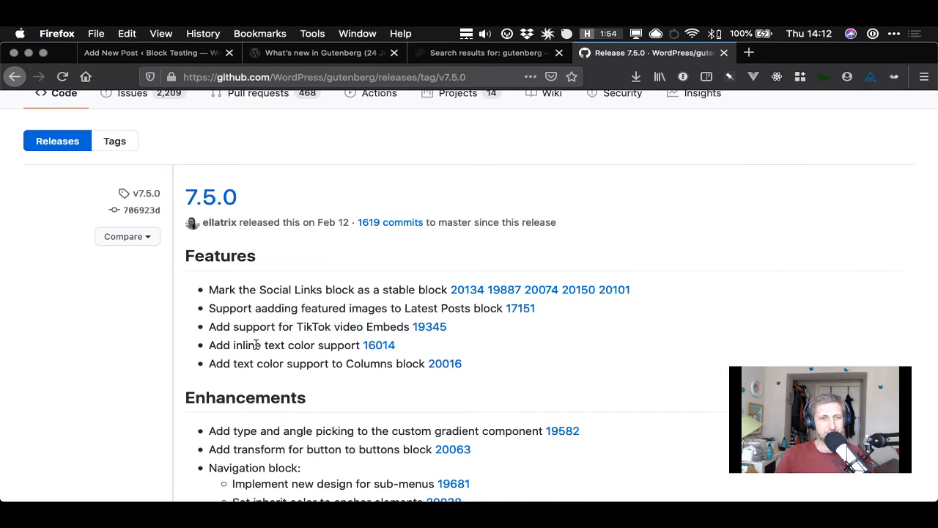
left_click_drag(233, 345, 342, 347)
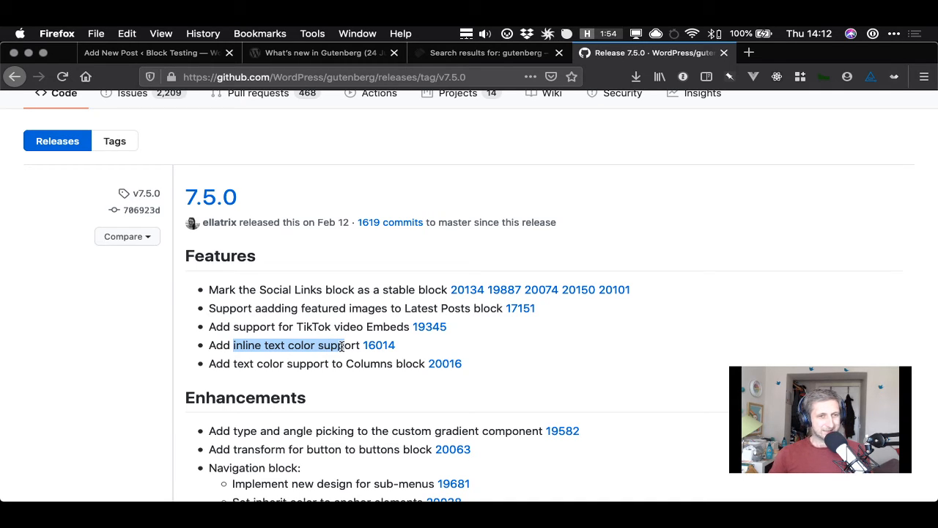
left_click(270, 354)
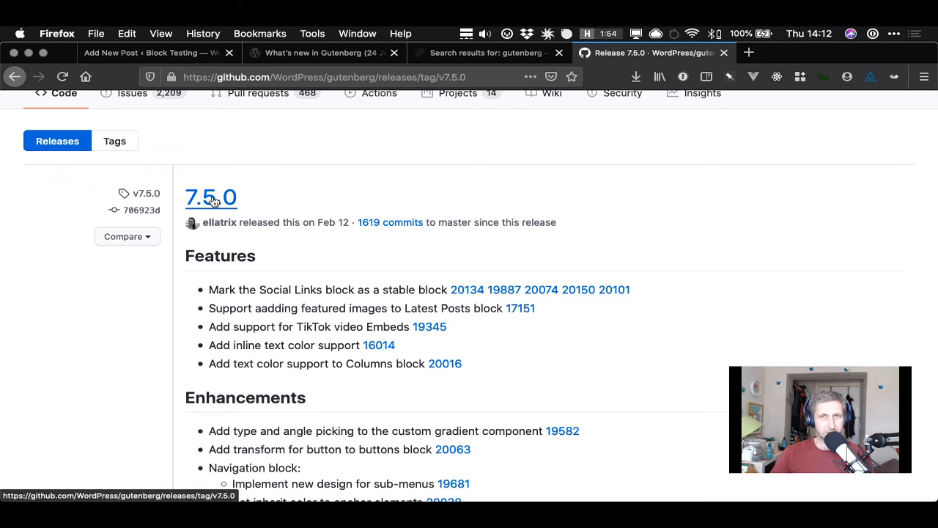
left_click_drag(230, 365, 394, 365)
left_click(396, 364)
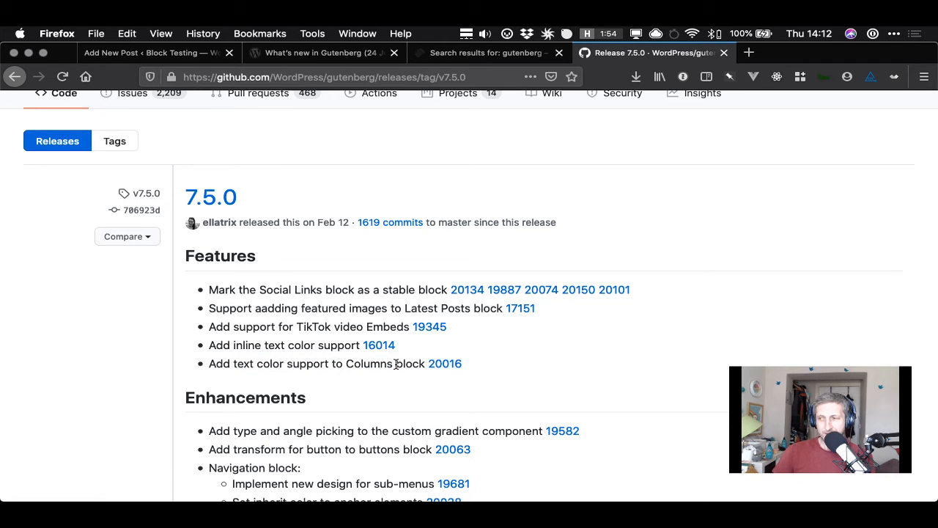
left_click_drag(396, 365, 247, 364)
left_click(247, 365)
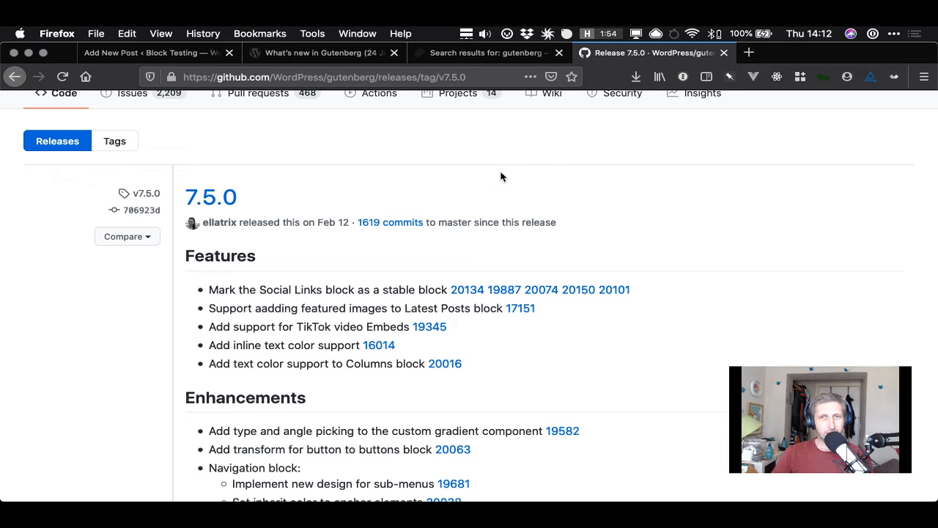
Revisit the WP Tavern results and the What's new in Gutenberg article briefly, and return to the test post with the Latest Posts block
left_click(513, 58)
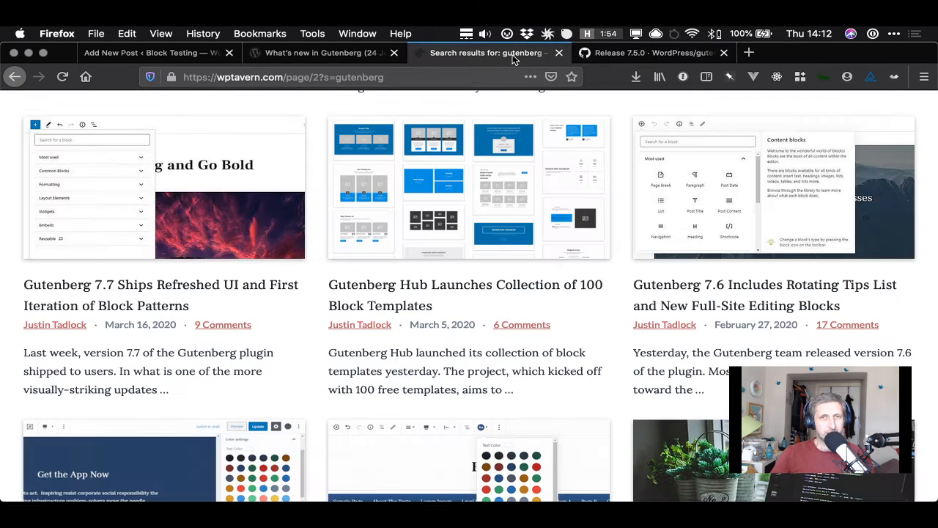
left_click(314, 54)
left_click(176, 54)
scroll(394, 272, "down", 4)
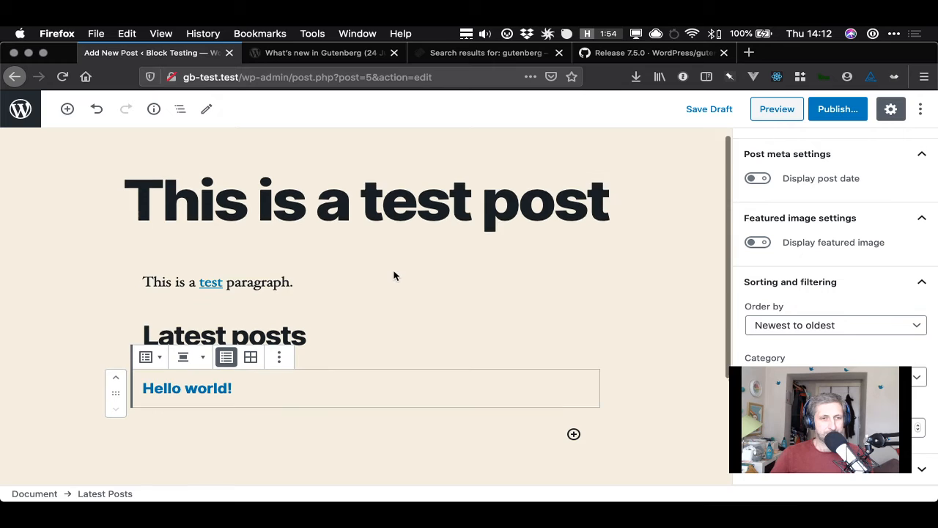
scroll(353, 269, "up", 3)
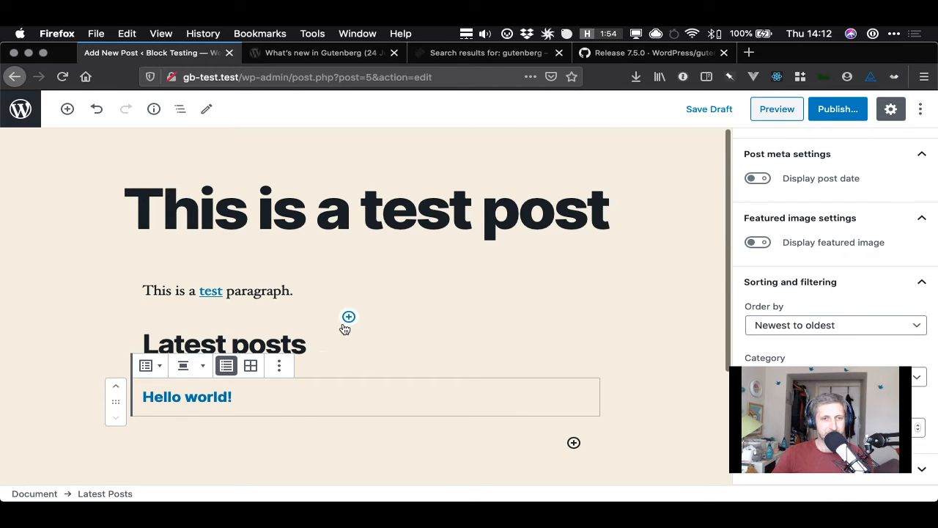
Insert a Columns block with two equal columns between the test paragraph and the Latest posts heading
left_click(348, 317)
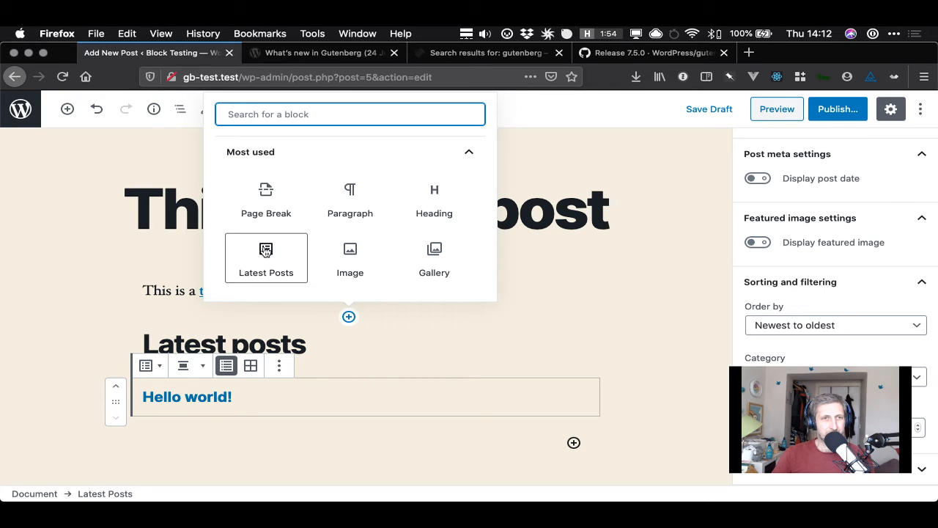
type("colum")
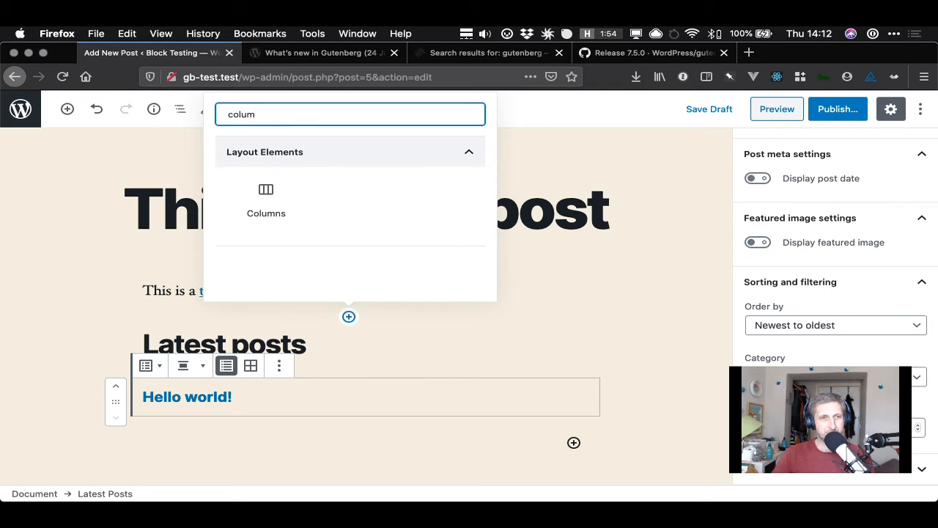
left_click(266, 190)
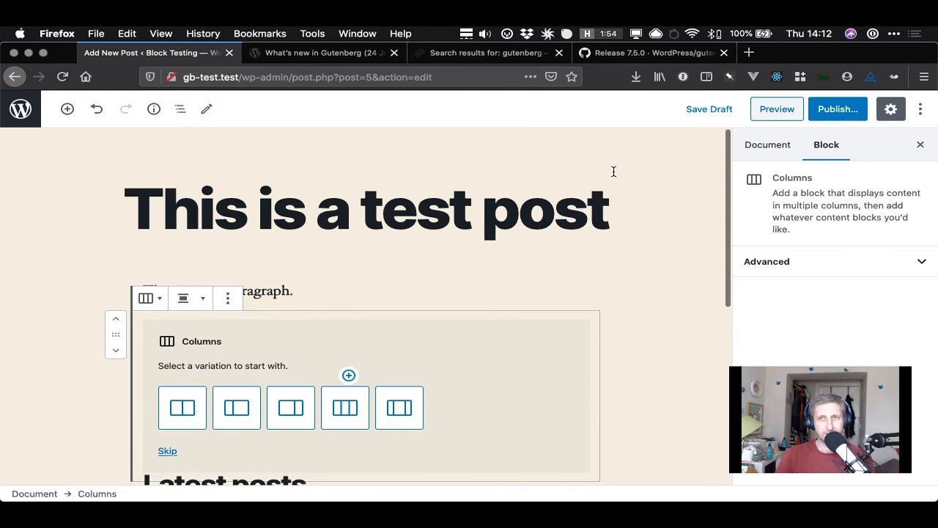
scroll(652, 310, "down", 3)
scroll(652, 310, "up", 1)
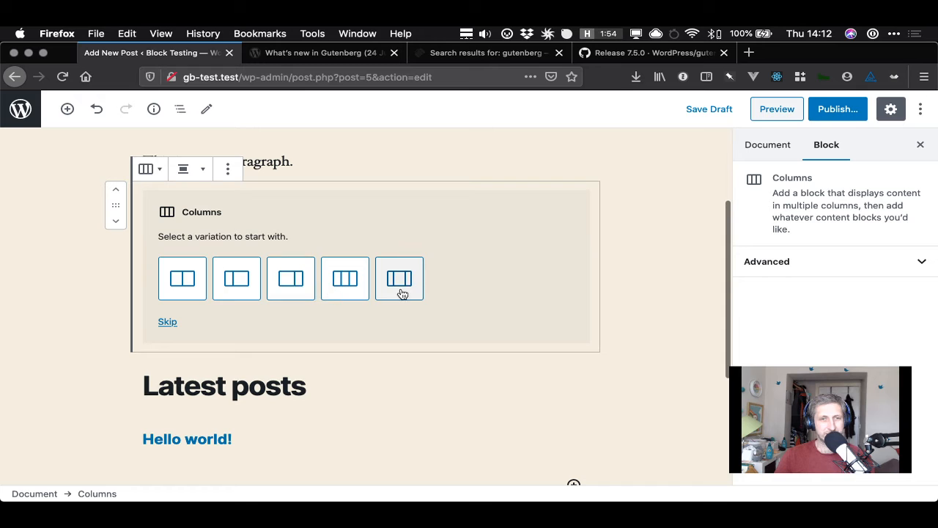
left_click(183, 282)
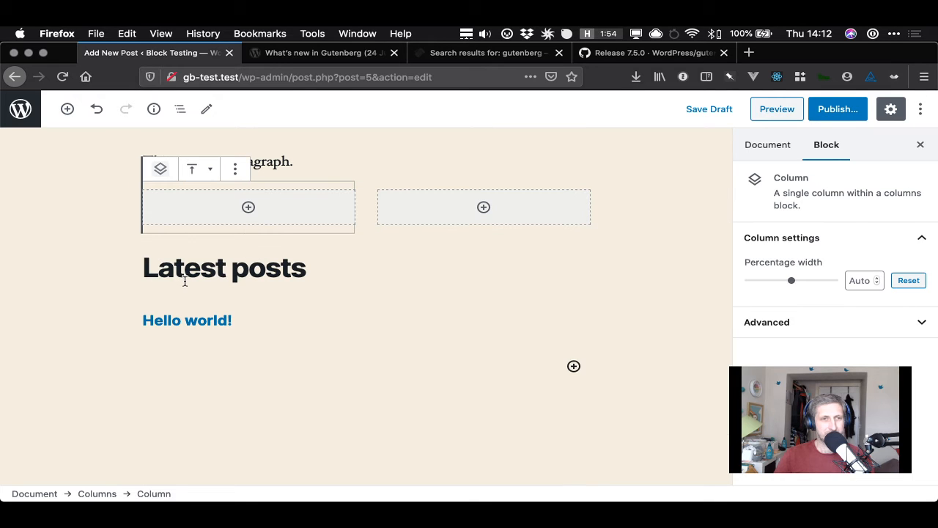
Move the Latest posts heading and the Latest Posts block into the first column, with the heading above the list
left_click(209, 268)
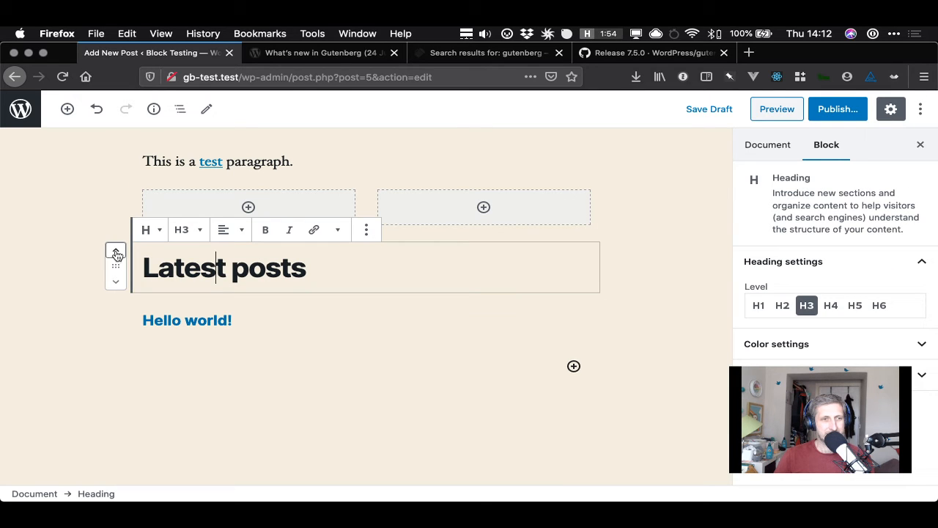
left_click_drag(115, 265, 220, 209)
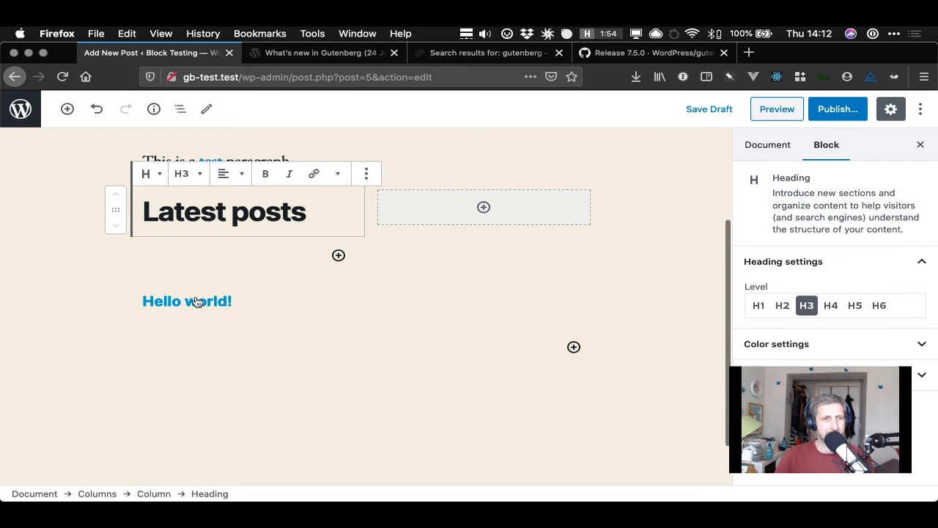
left_click(269, 306)
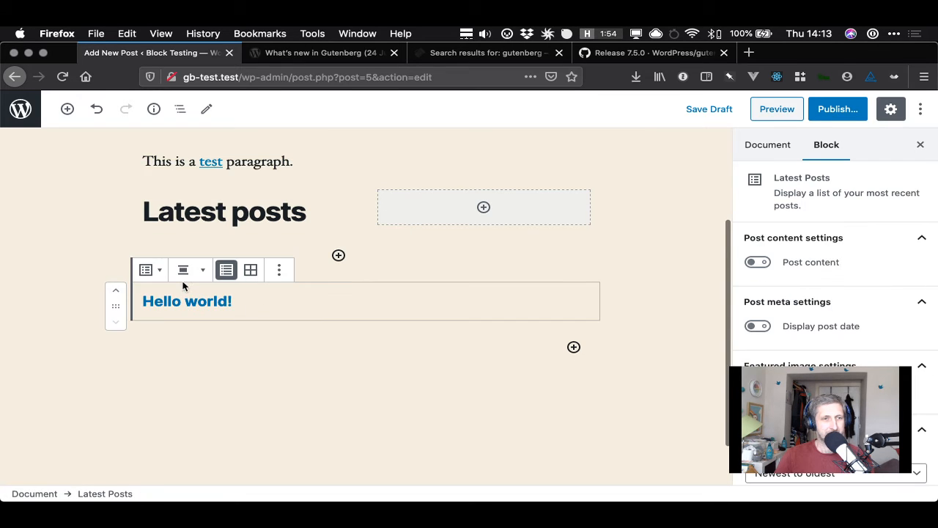
left_click_drag(115, 306, 168, 243)
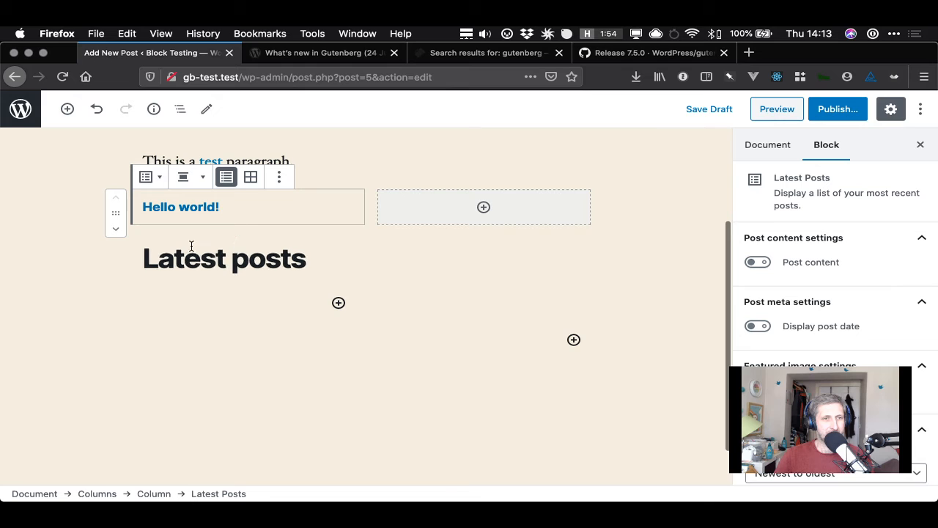
left_click(172, 259)
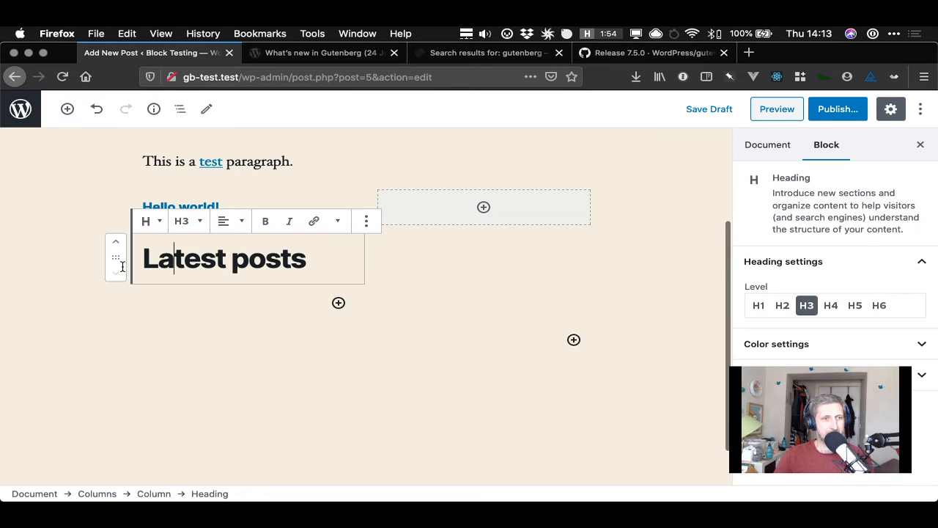
left_click(117, 242)
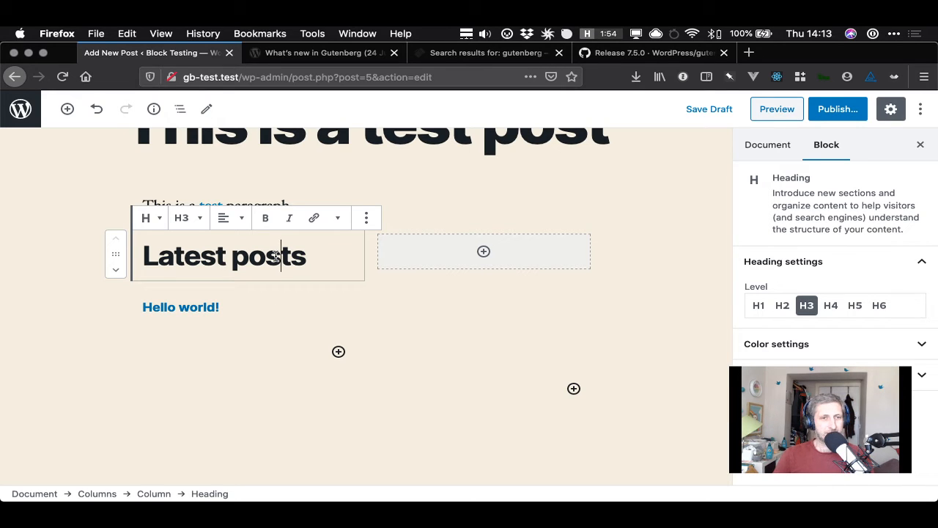
Duplicate the Latest posts heading in the first column and move the copy into the empty second column
left_click(307, 256)
left_click(270, 313)
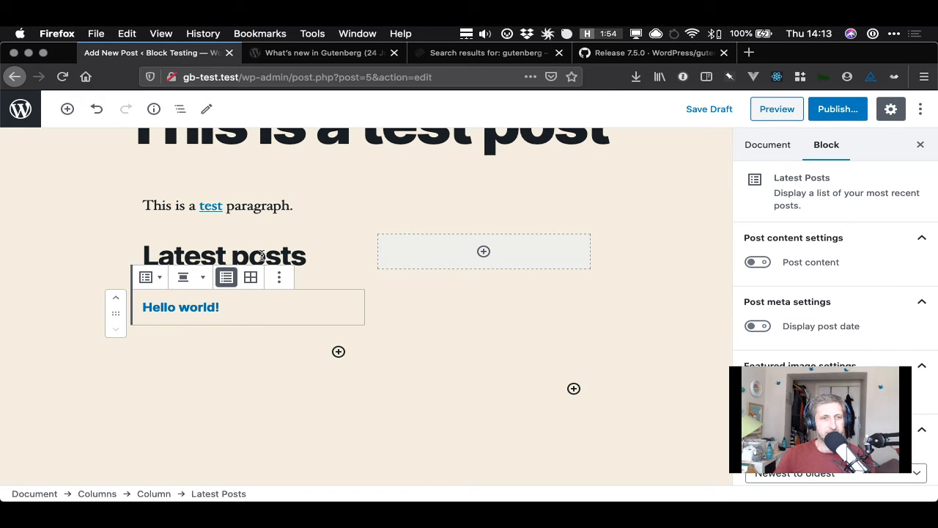
left_click(259, 256)
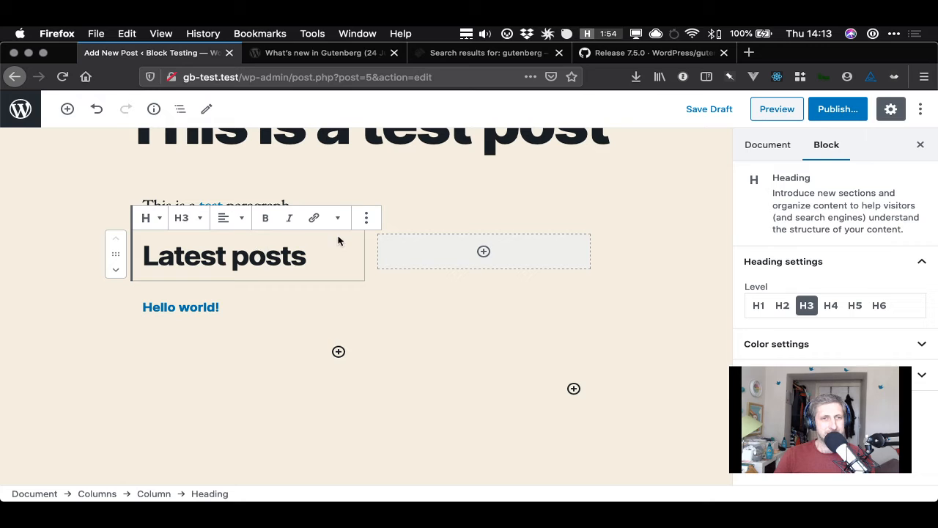
left_click(367, 218)
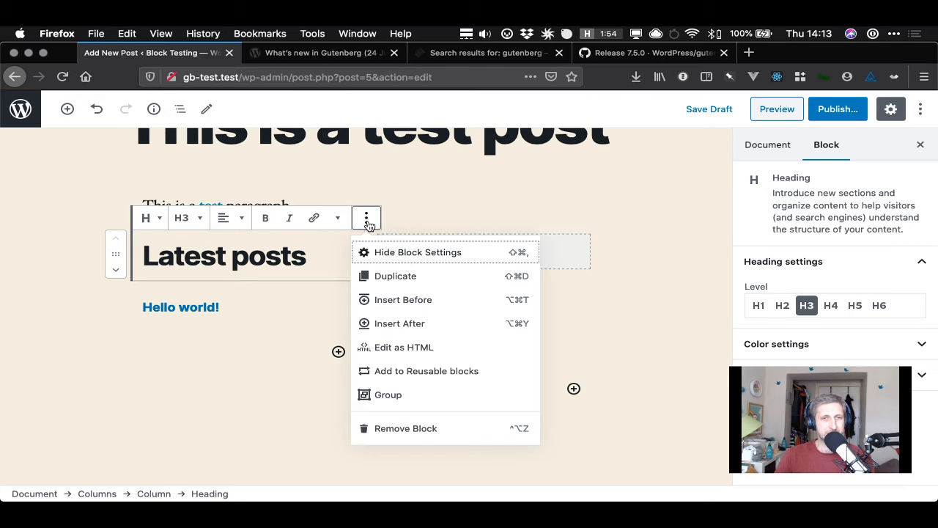
left_click(392, 276)
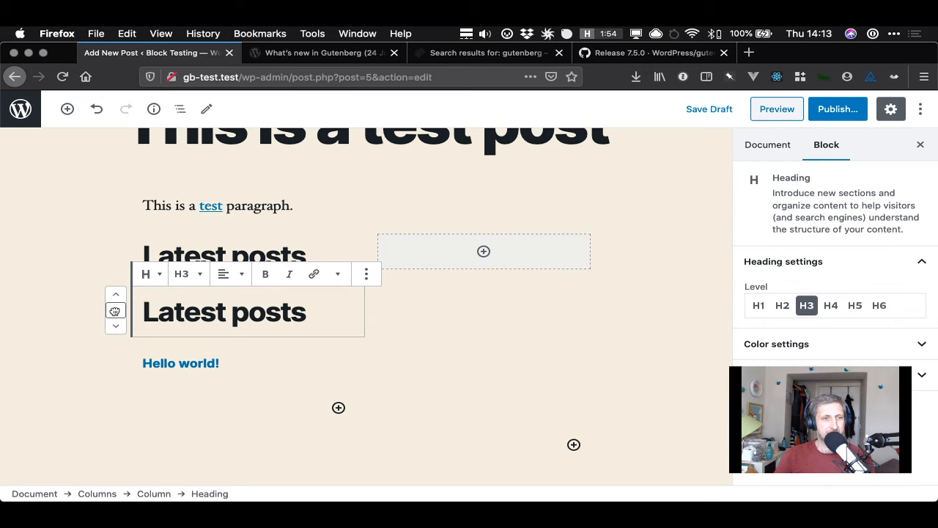
left_click_drag(115, 310, 381, 265)
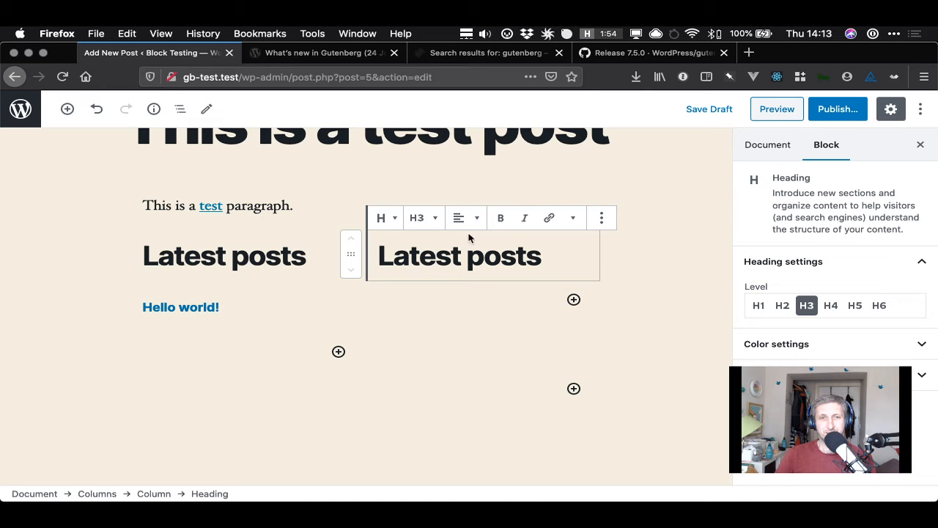
Change the heading text in the second column to "Oldest posts"
left_click(242, 250)
left_click(438, 254)
key("BackSpace")
key("BackSpace")
key("BackSpace")
key("BackSpace")
key("BackSpace")
key("BackSpace")
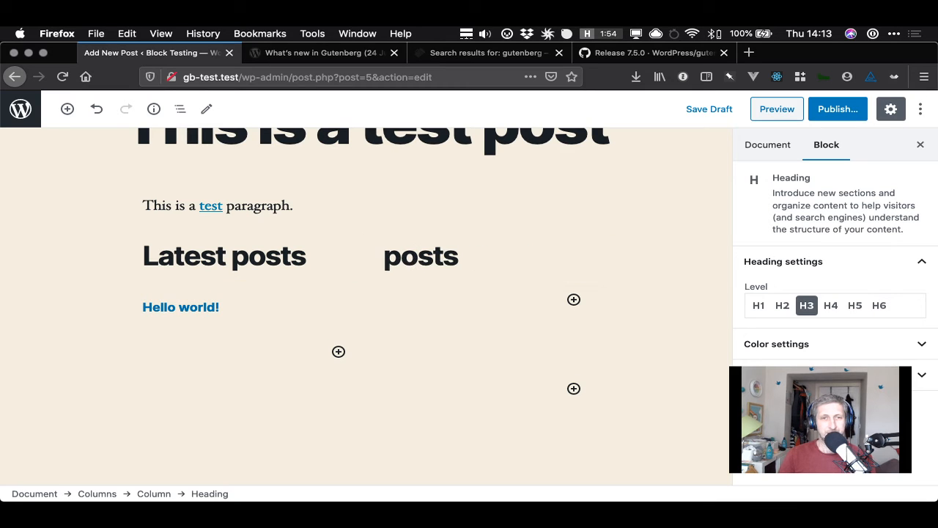
type("Oldest")
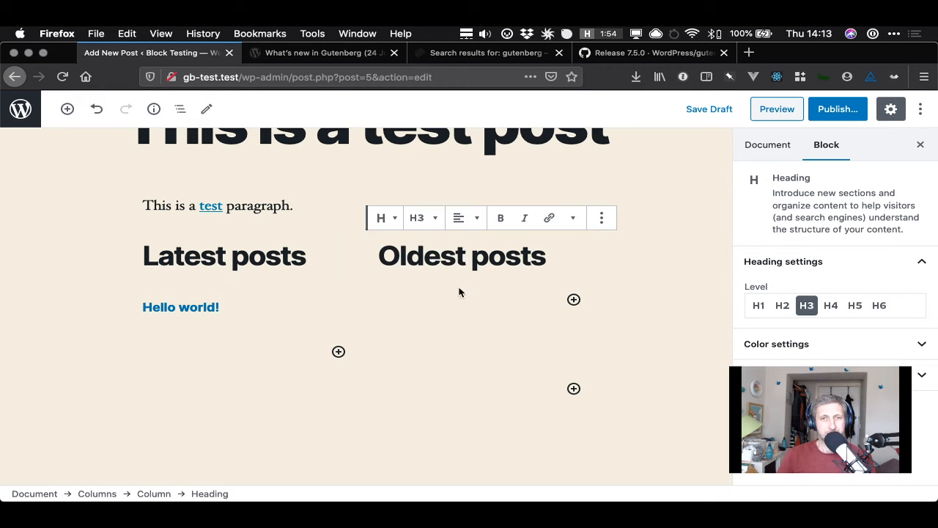
Duplicate the Latest Posts block in the first column and place the copy below the Oldest posts heading
left_click(226, 313)
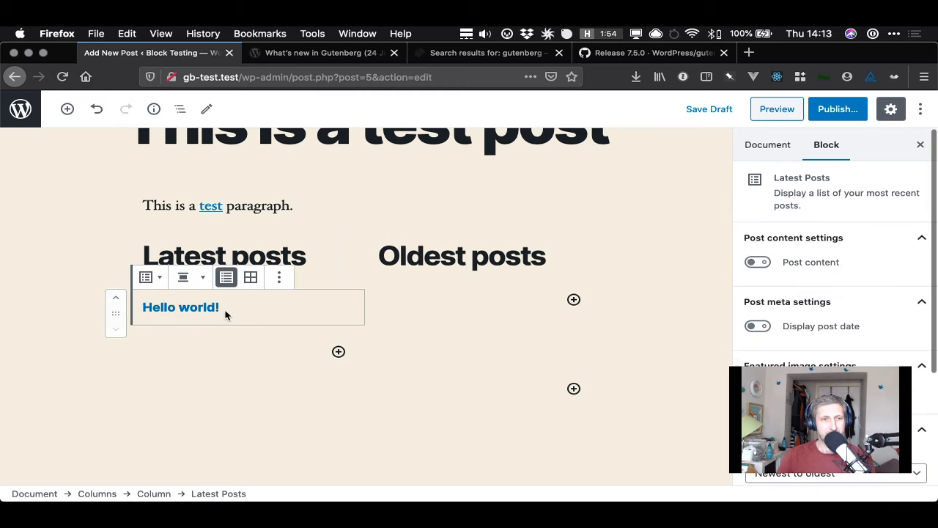
left_click(280, 278)
left_click(309, 337)
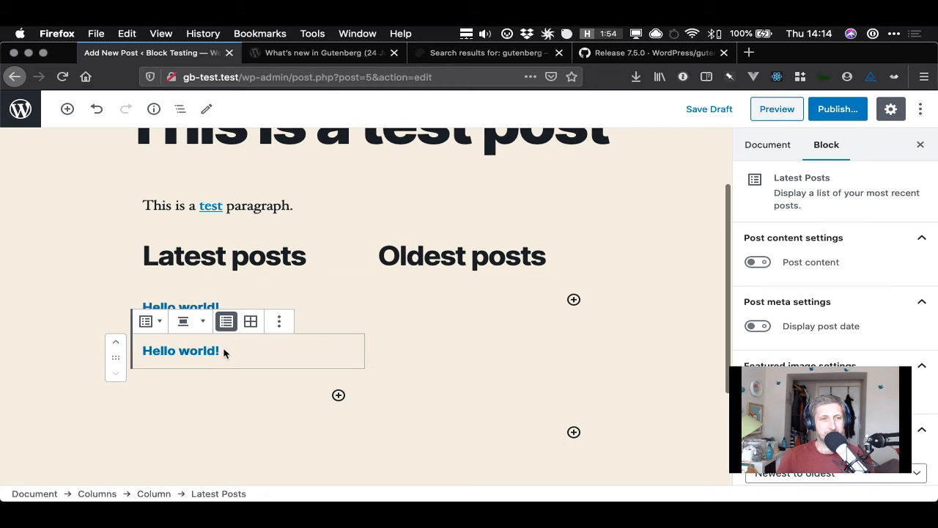
left_click_drag(113, 360, 398, 279)
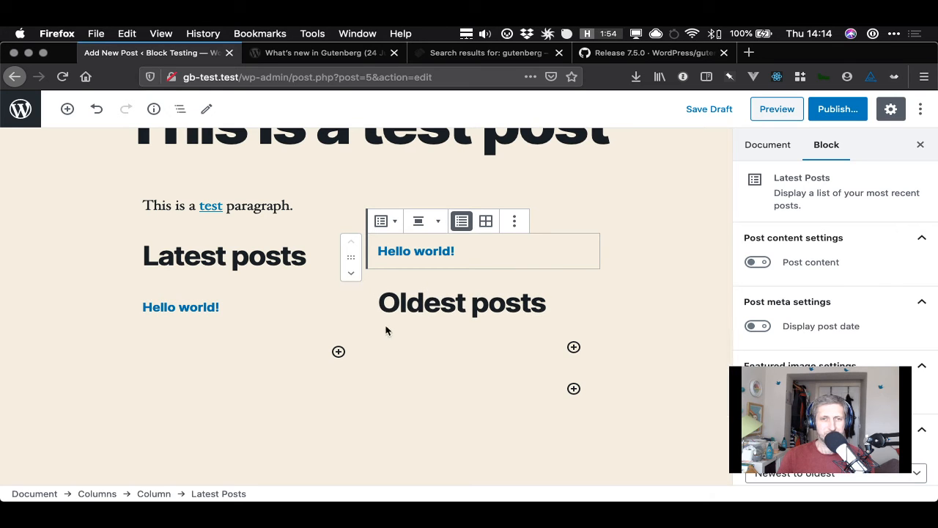
left_click(352, 274)
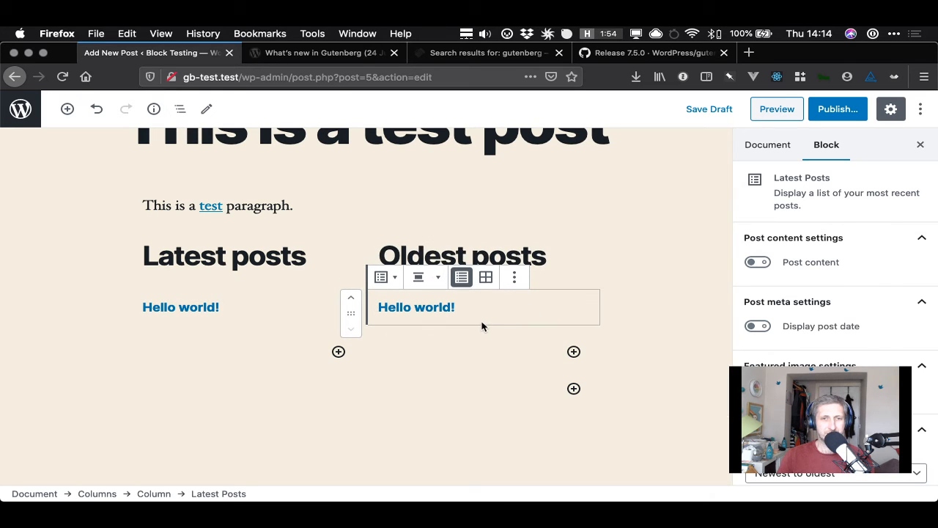
Change the sort order of the Latest Posts block in the second column to suit its Oldest posts heading
left_click(285, 318)
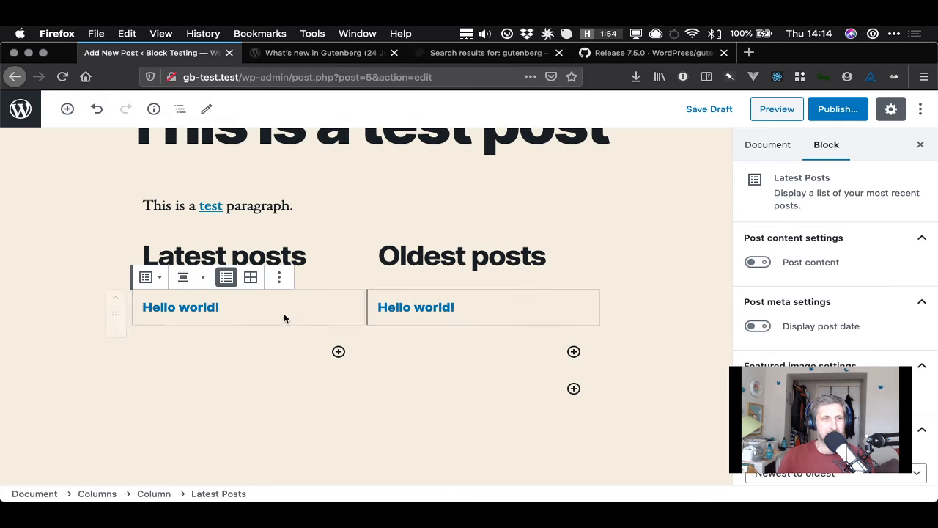
left_click_drag(115, 313, 140, 297)
left_click(503, 315)
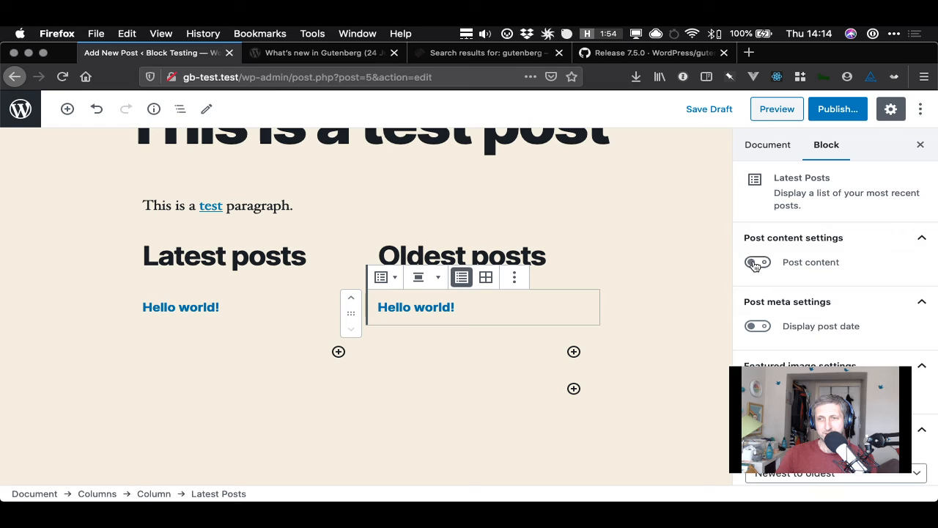
scroll(828, 469, "down", 1)
left_click(828, 474)
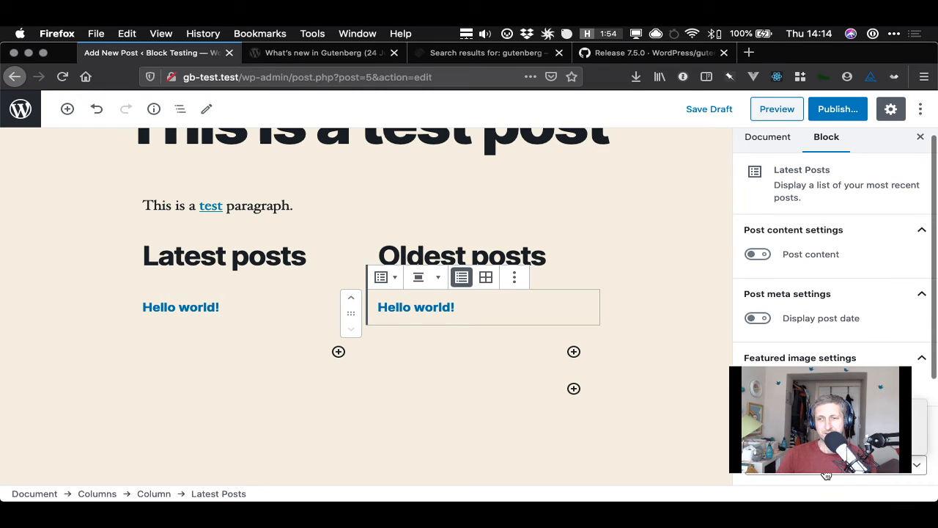
left_click(828, 420)
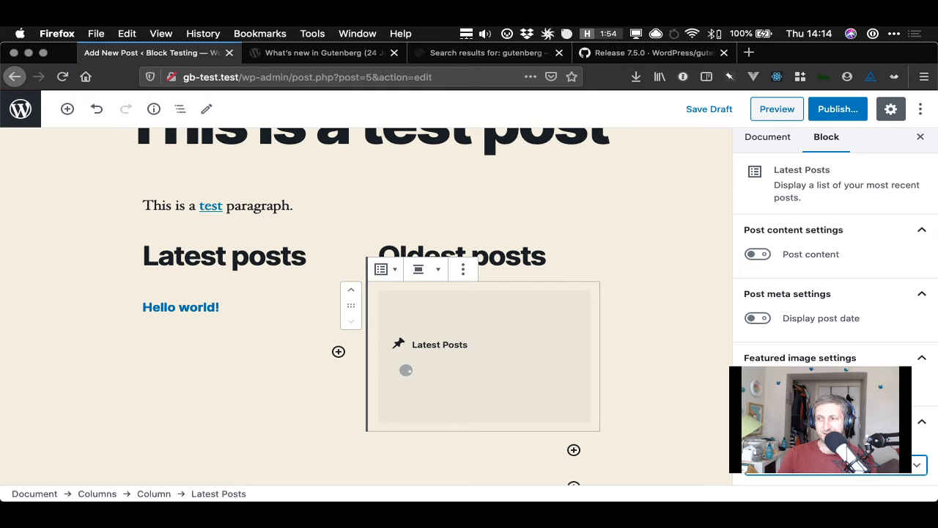
Preview the test post and examine how the Latest posts and Oldest posts columns appear on the site
key("super+Tab")
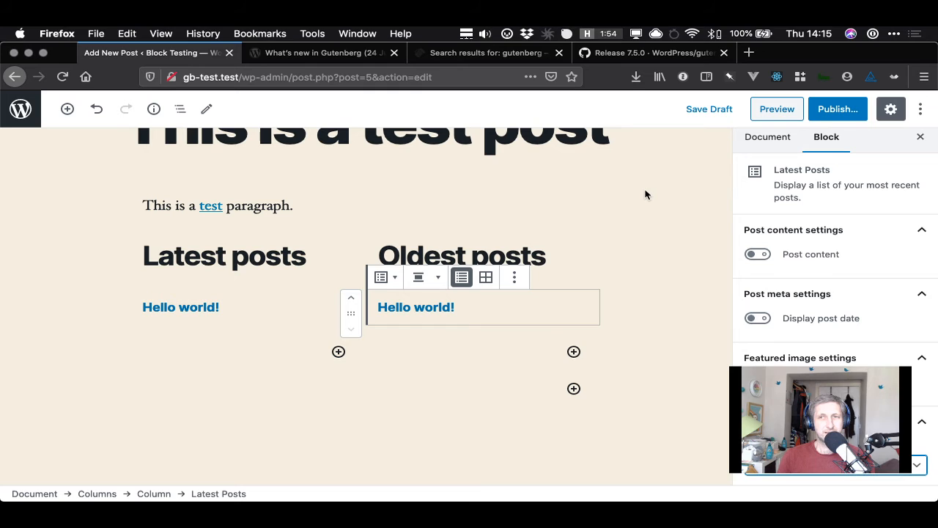
left_click(779, 112)
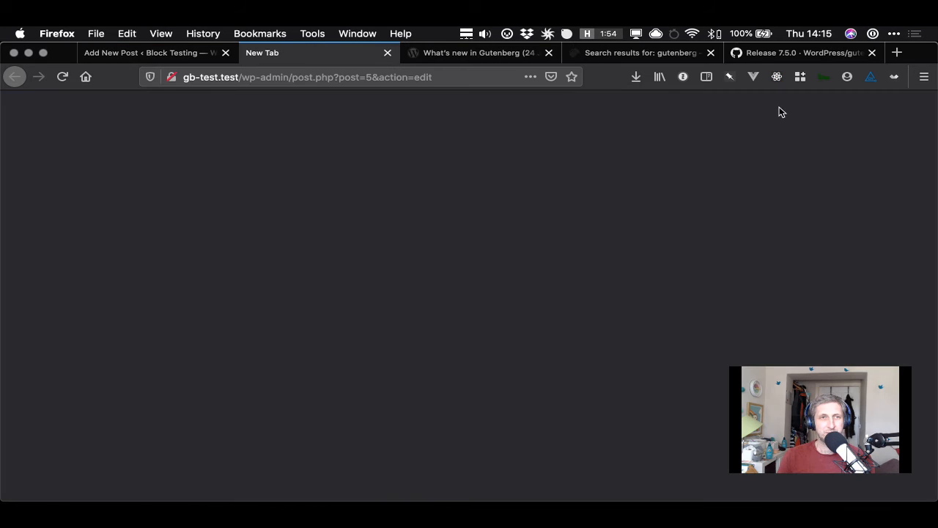
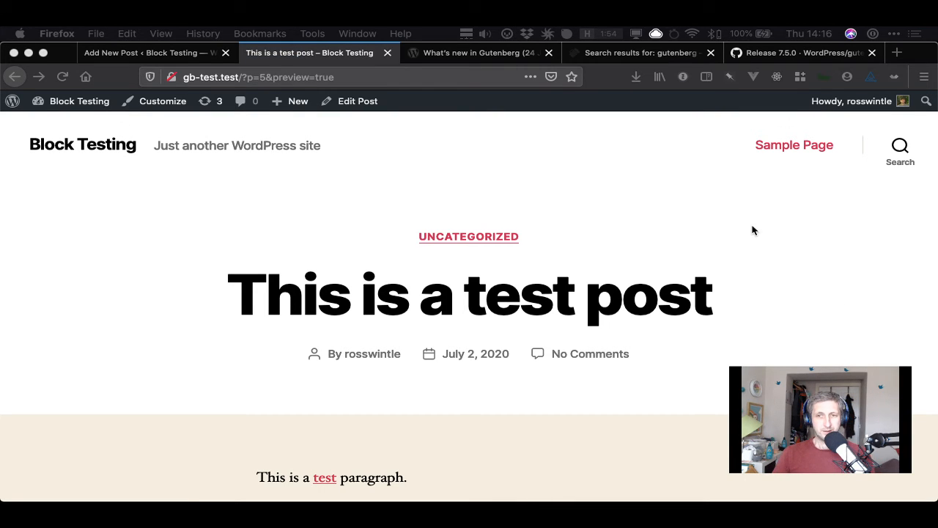
left_click(721, 228)
scroll(722, 229, "down", 10)
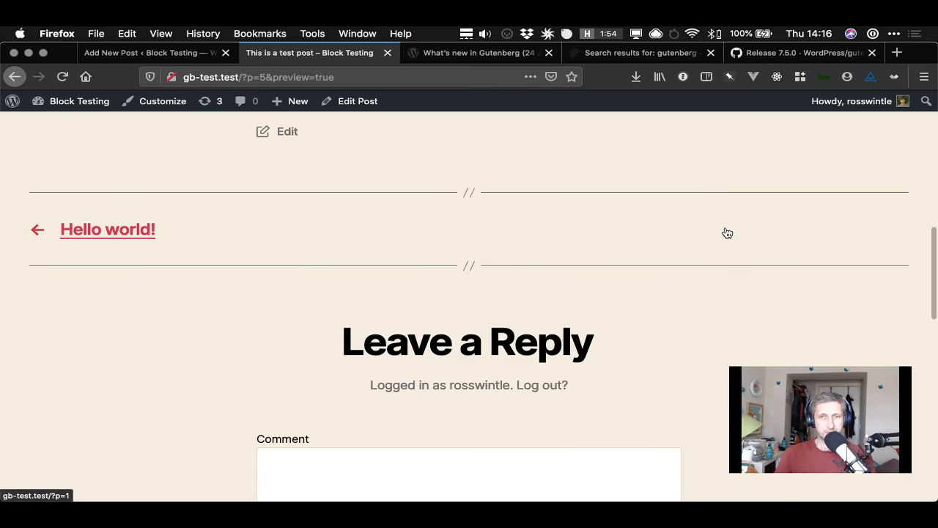
scroll(725, 232, "up", 2)
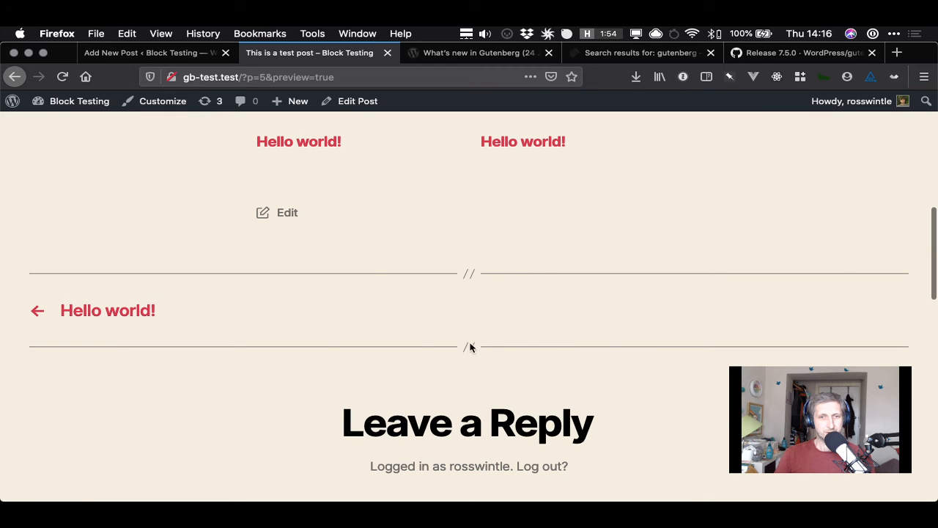
scroll(485, 278, "down", 2)
scroll(491, 280, "up", 4)
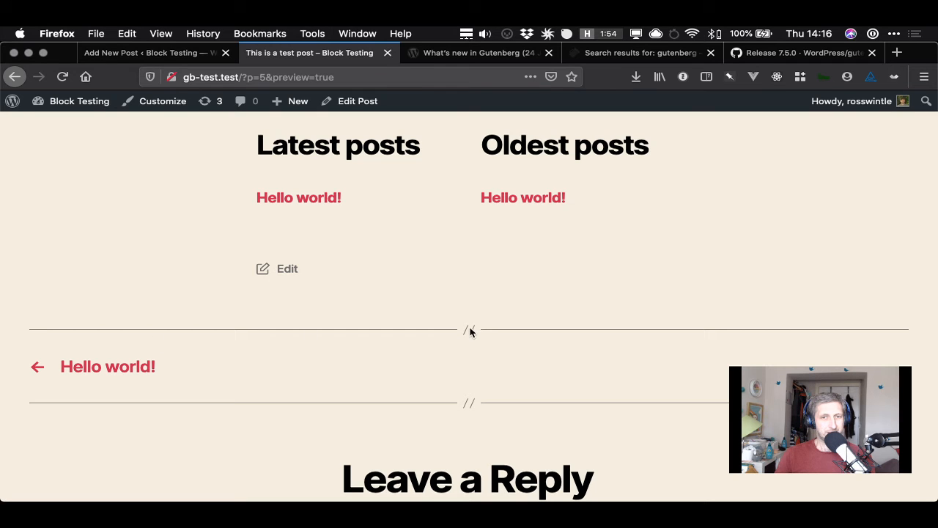
scroll(463, 364, "down", 1)
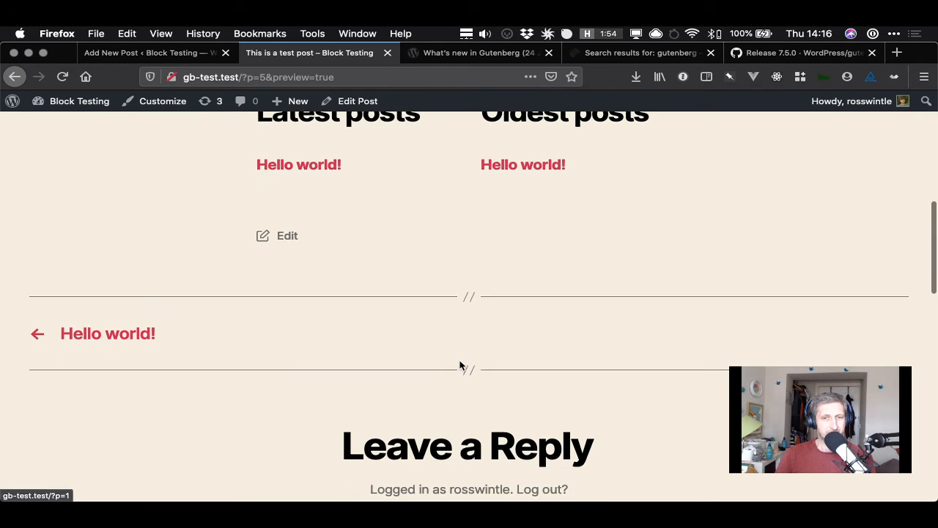
scroll(458, 364, "up", 3)
scroll(460, 365, "up", 3)
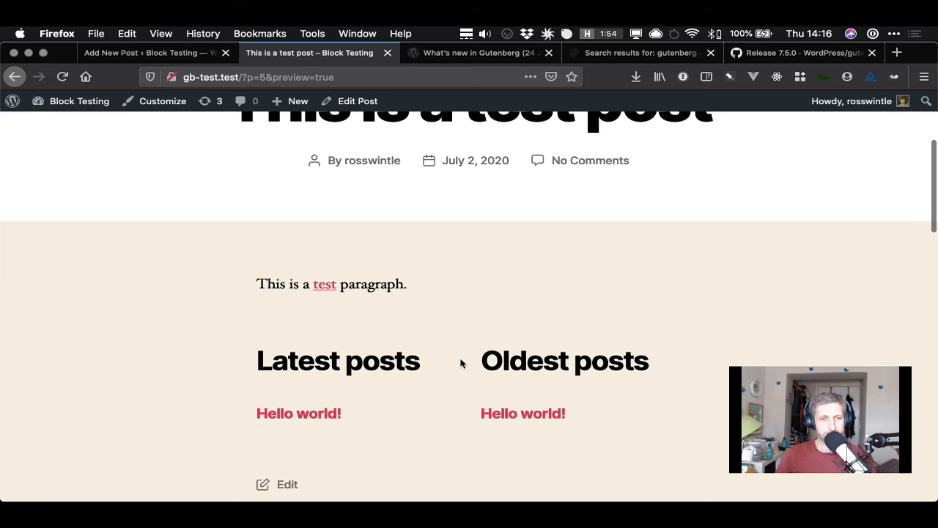
left_click_drag(252, 357, 429, 360)
left_click(579, 360)
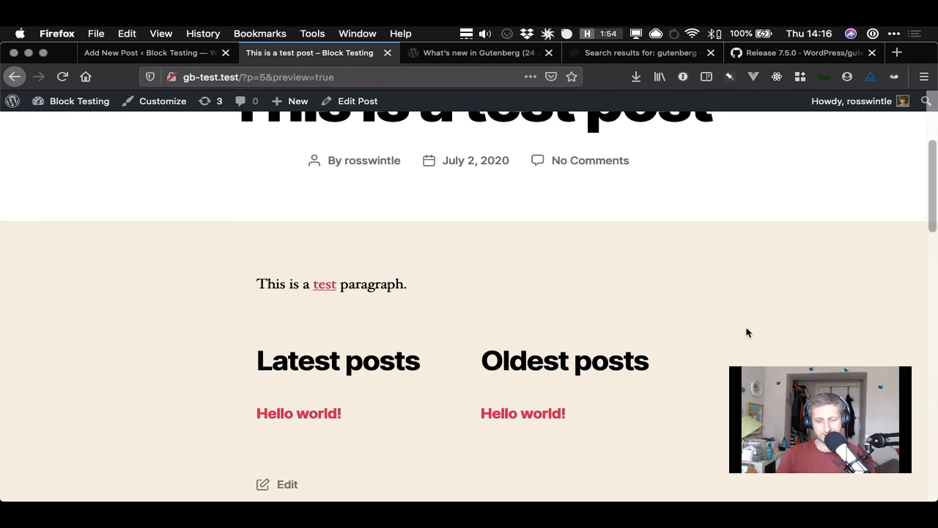
Open the developer tools' responsive view and examine how the two columns of the test post stack on a 416-pixel-wide screen
key("super+alt+i")
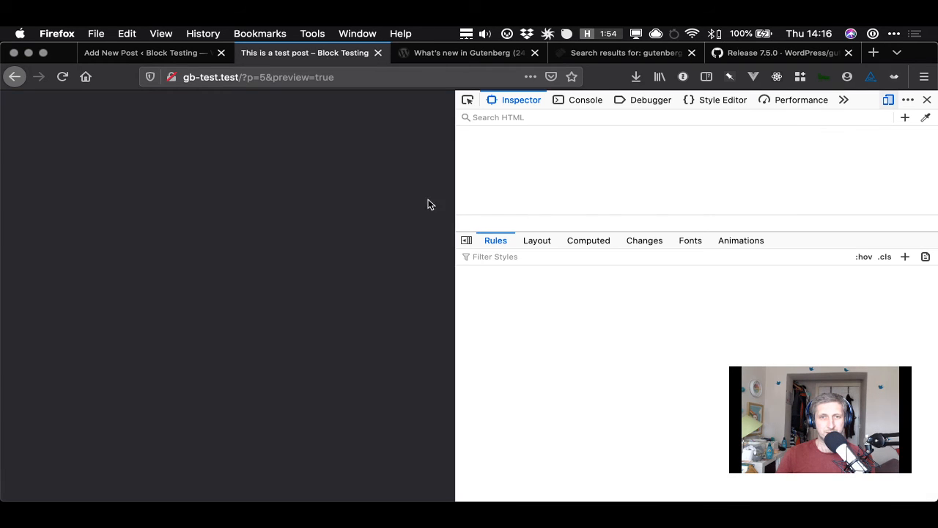
left_click_drag(595, 193, 649, 193)
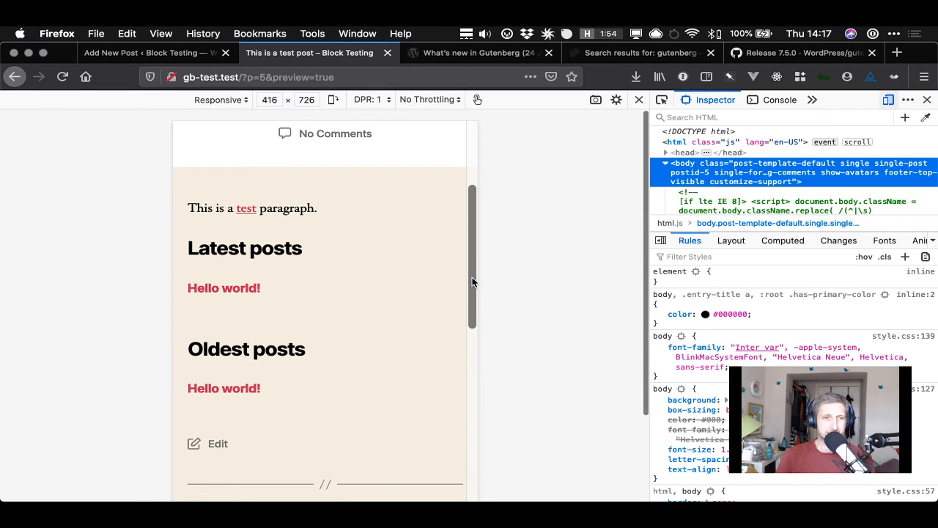
scroll(467, 294, "down", 5)
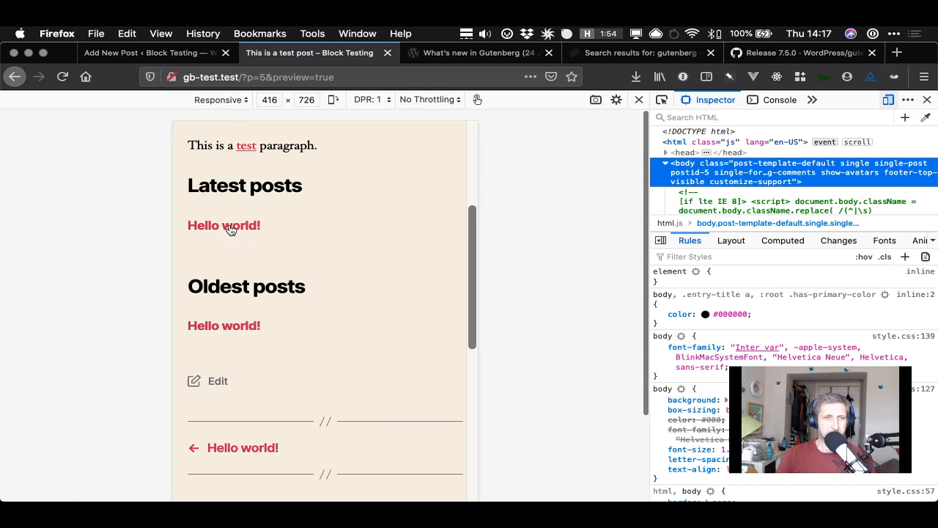
left_click_drag(473, 262, 806, 35)
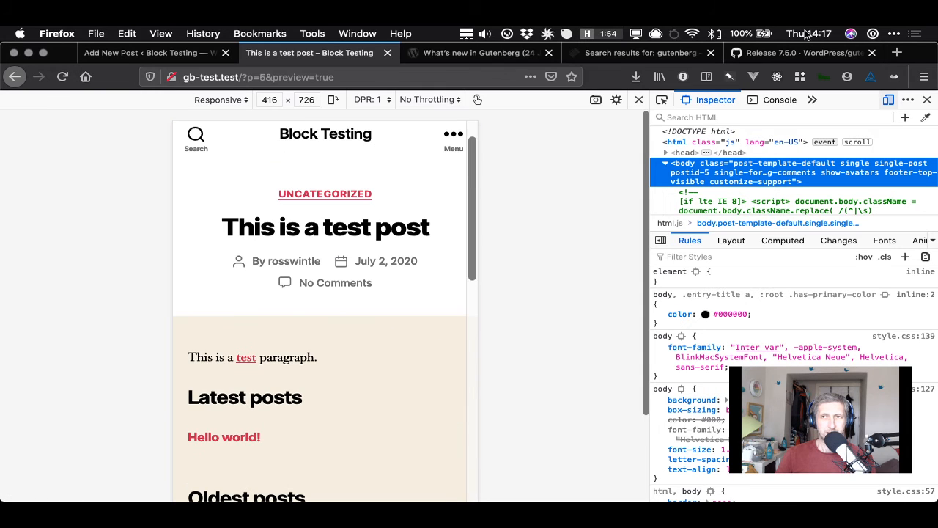
Check the Columns block text color entry in the Gutenberg 7.5.0 release notes, and return to the post editor
left_click(811, 54)
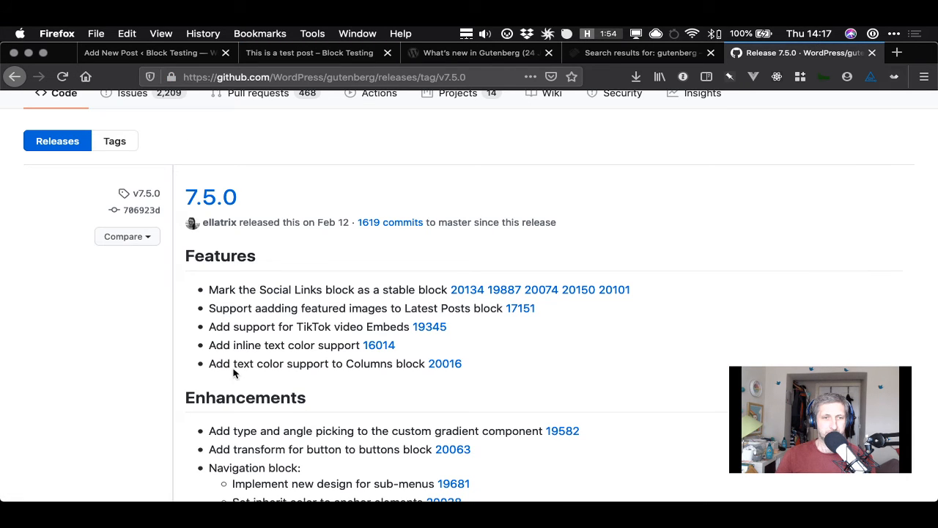
mouse_move(233, 362)
left_mouse_down()
mouse_move(401, 360)
mouse_move(232, 361)
left_mouse_up()
left_click(401, 360)
left_click(718, 211)
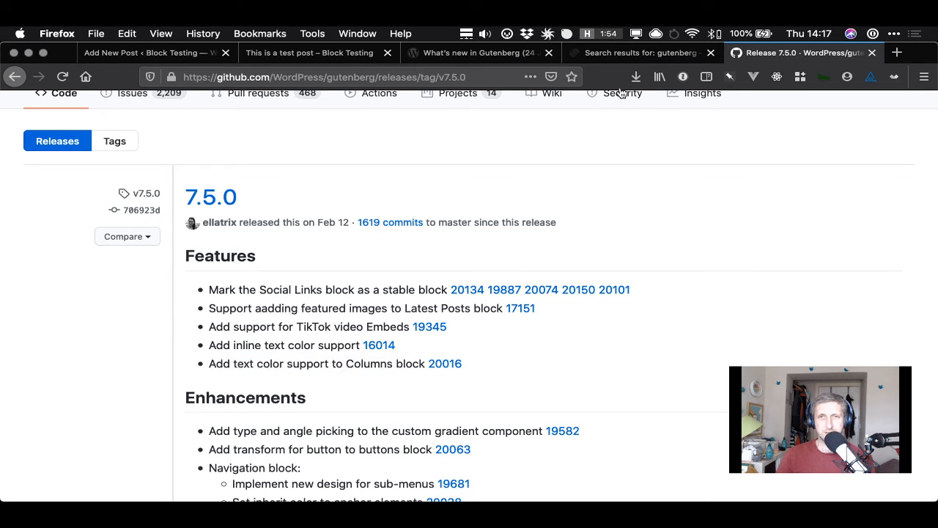
left_click(207, 49)
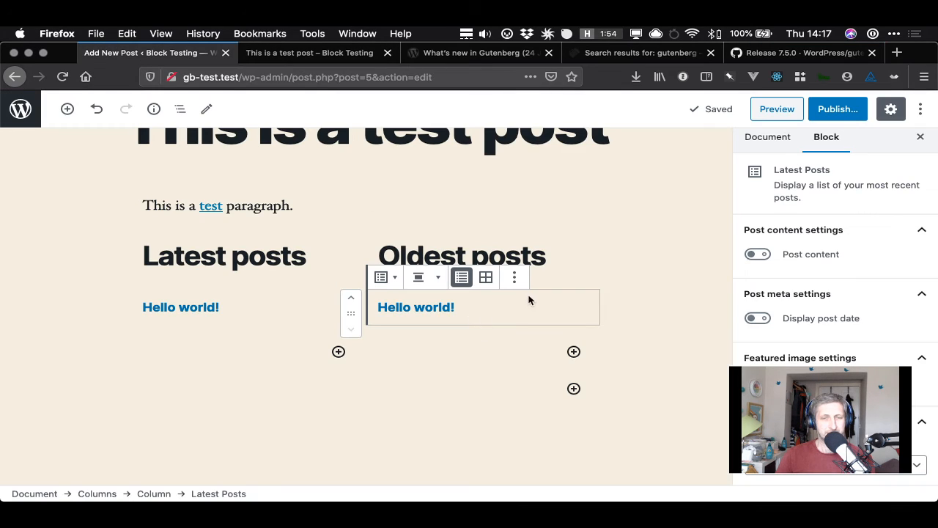
left_click(235, 254)
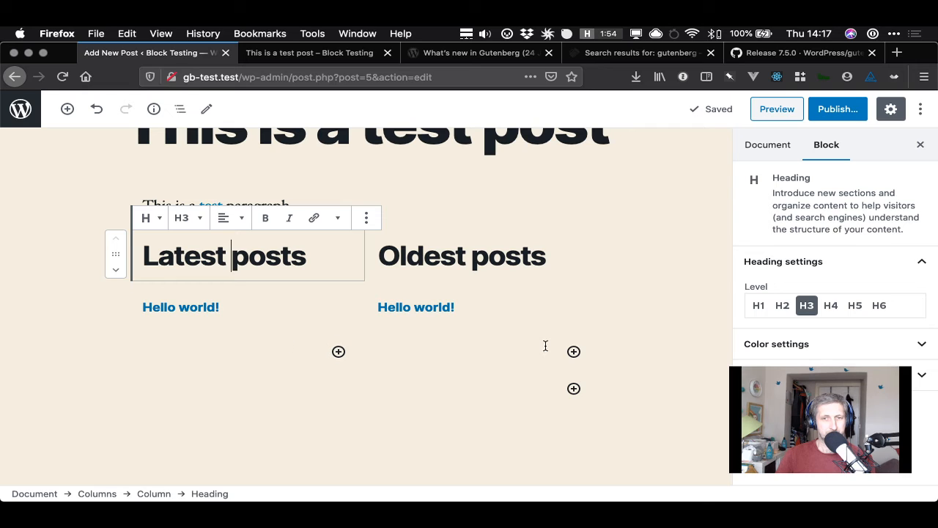
left_click(456, 344)
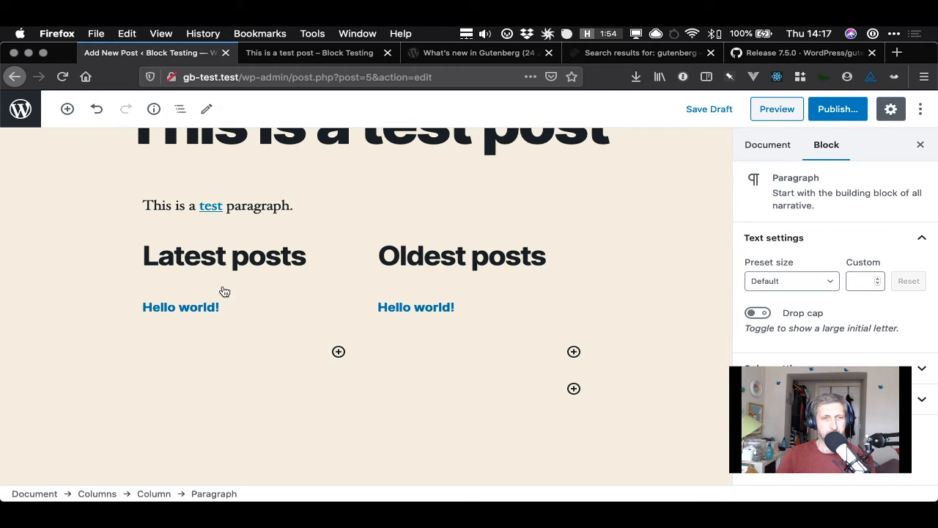
left_click(573, 389)
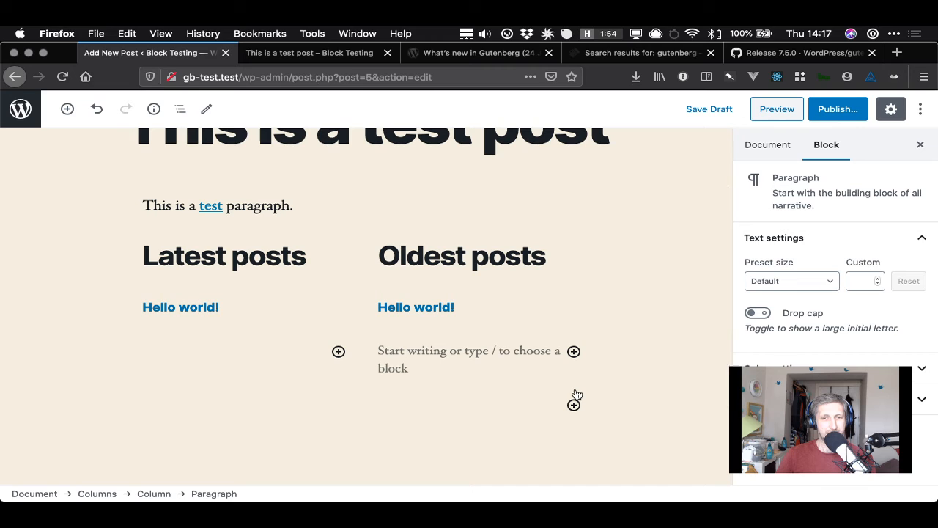
left_click(438, 359)
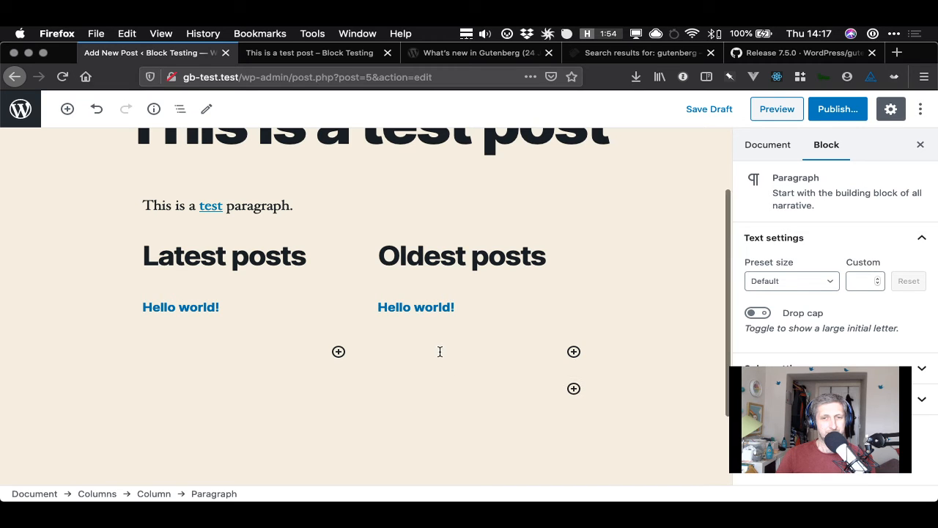
left_click(574, 353)
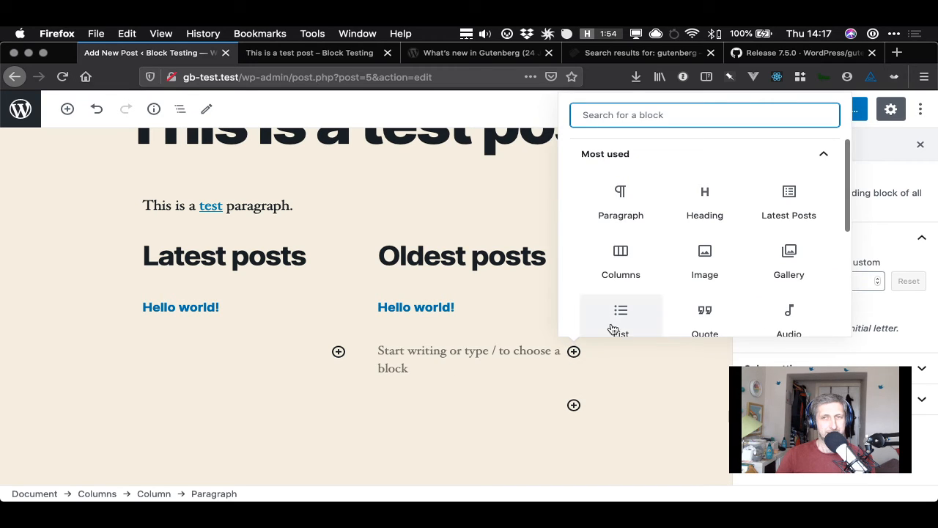
key("Escape")
key("Escape")
left_click(501, 351)
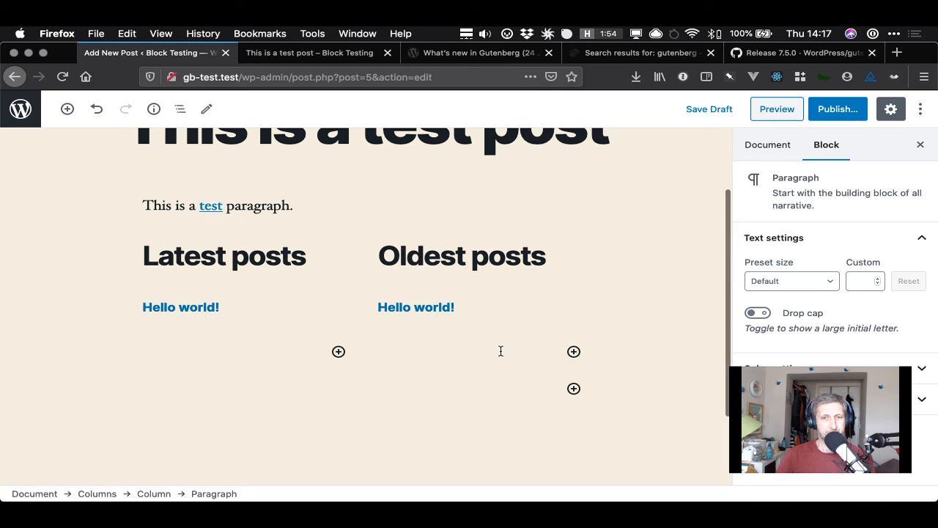
key("BackSpace")
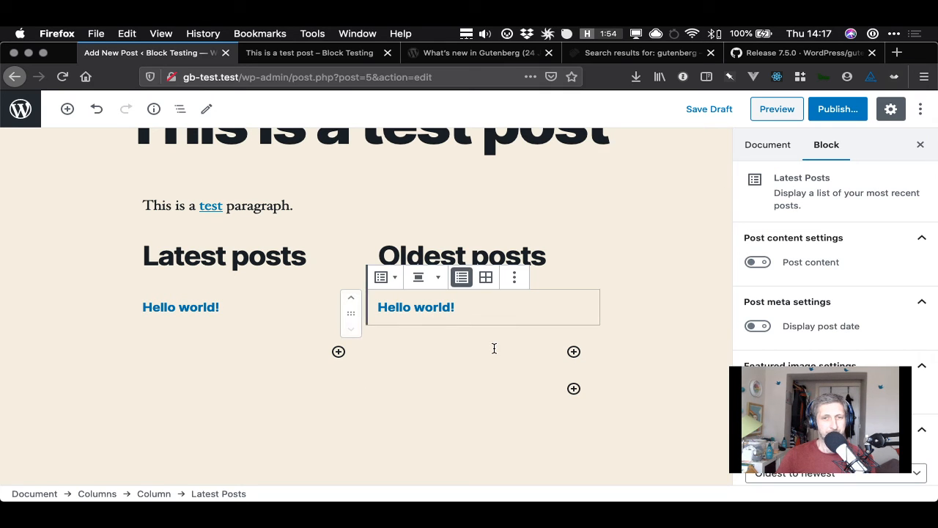
left_click(490, 351)
key("BackSpace")
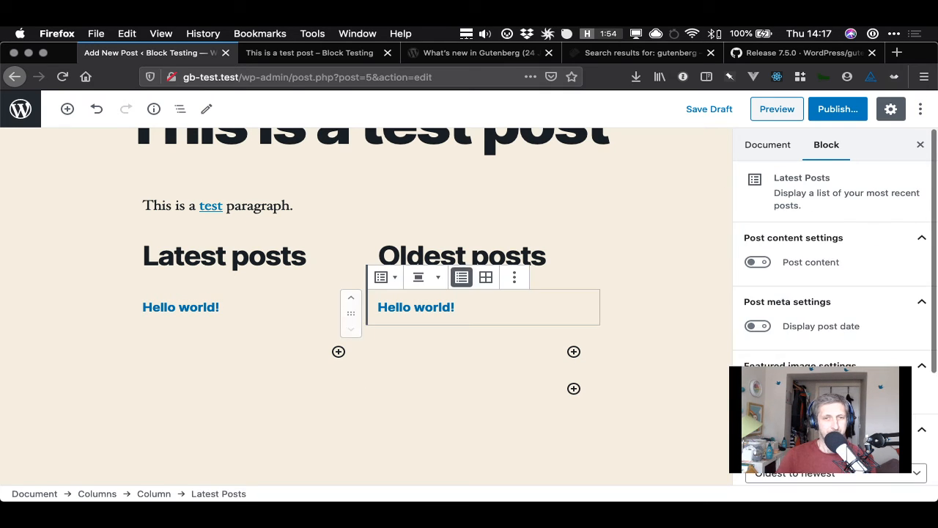
Add a Paragraph block below the Columns block with the text "This is not in a column"
left_click(574, 388)
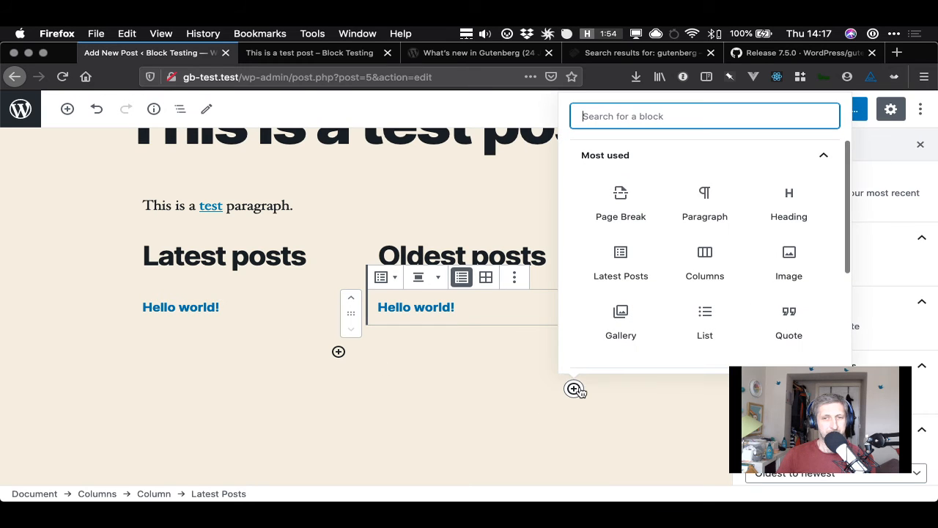
left_click(704, 210)
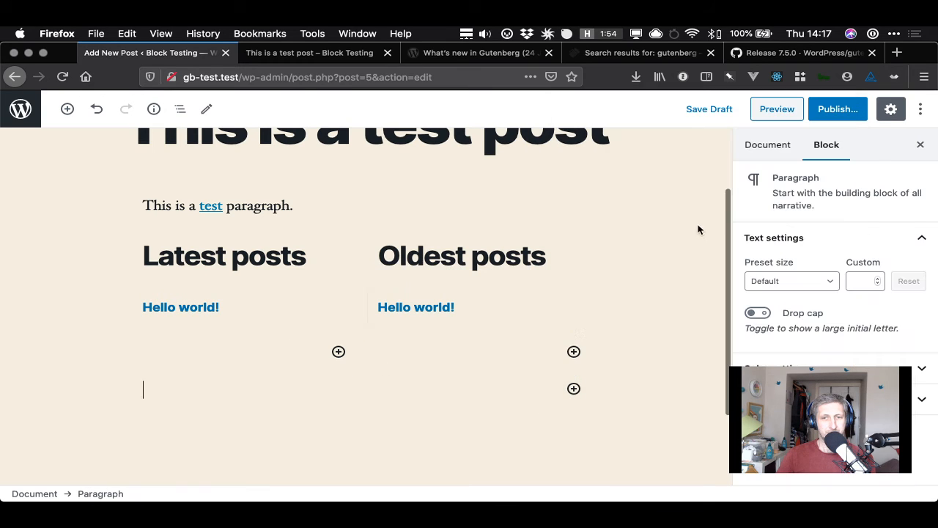
type("dfyegf")
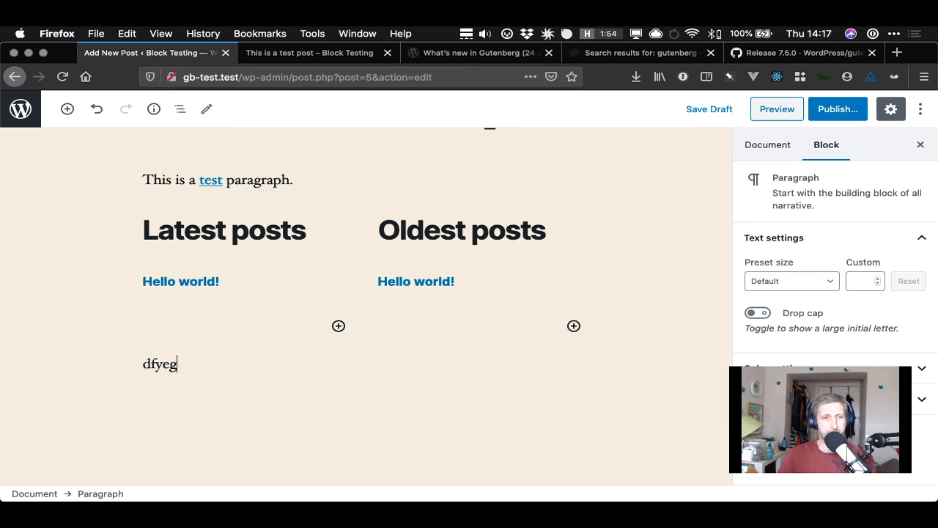
key("BackSpace")
type("This ")
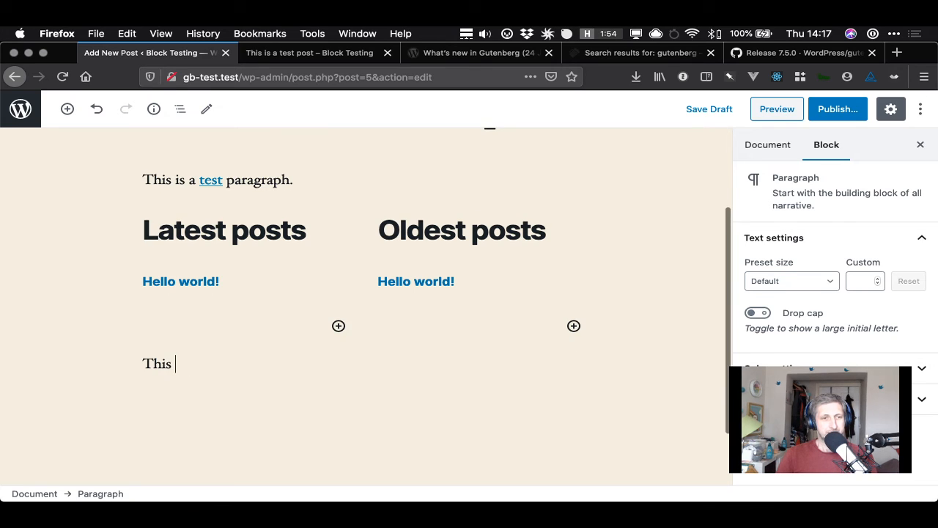
type("is not in a column")
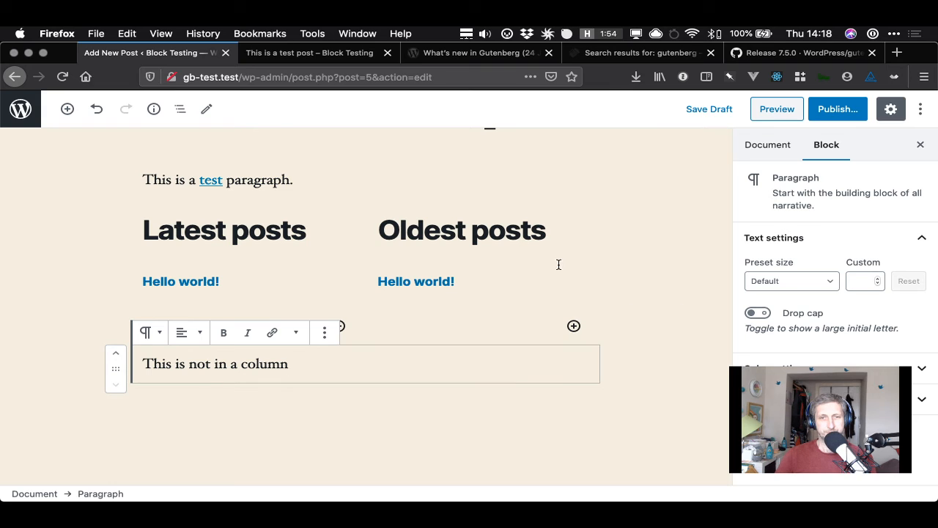
Compare selecting the individual column headings with selecting the whole Columns block from the gap between its columns
left_click(505, 231)
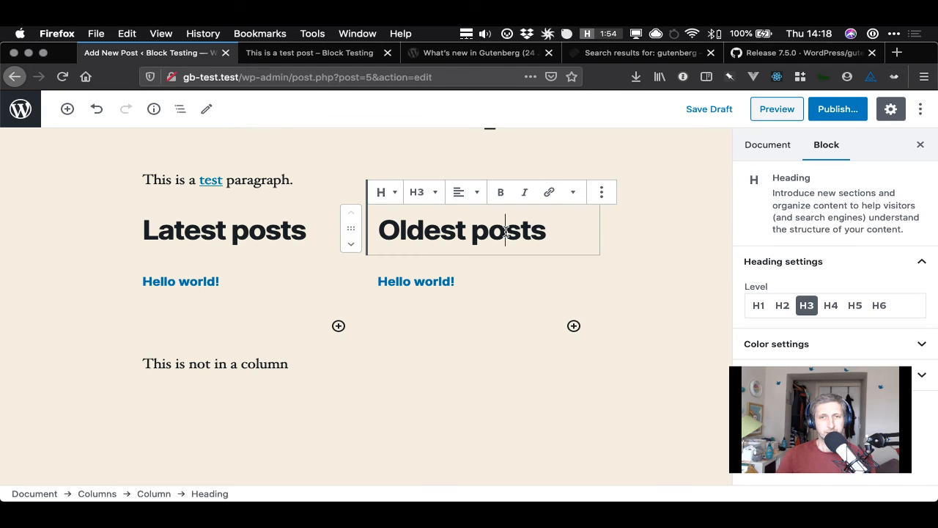
left_click(606, 249)
left_click(518, 226)
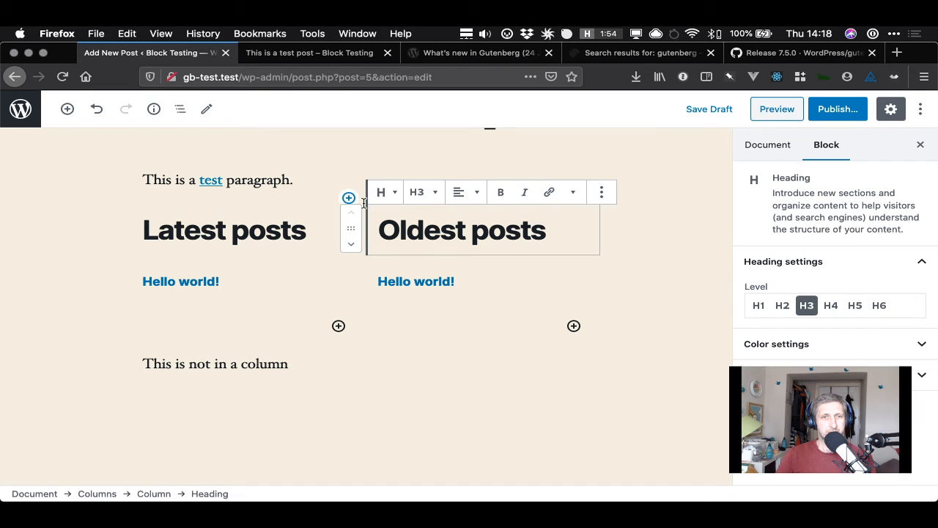
left_click(270, 230)
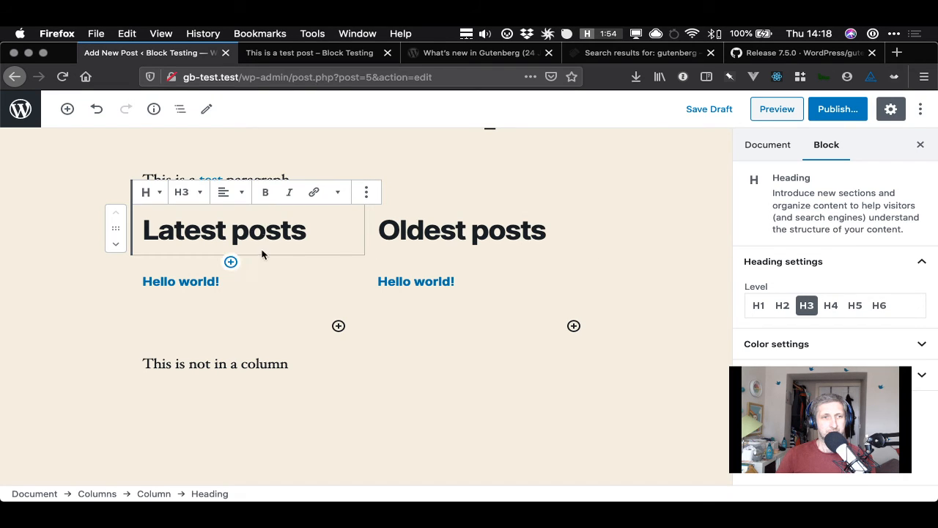
left_click(367, 242)
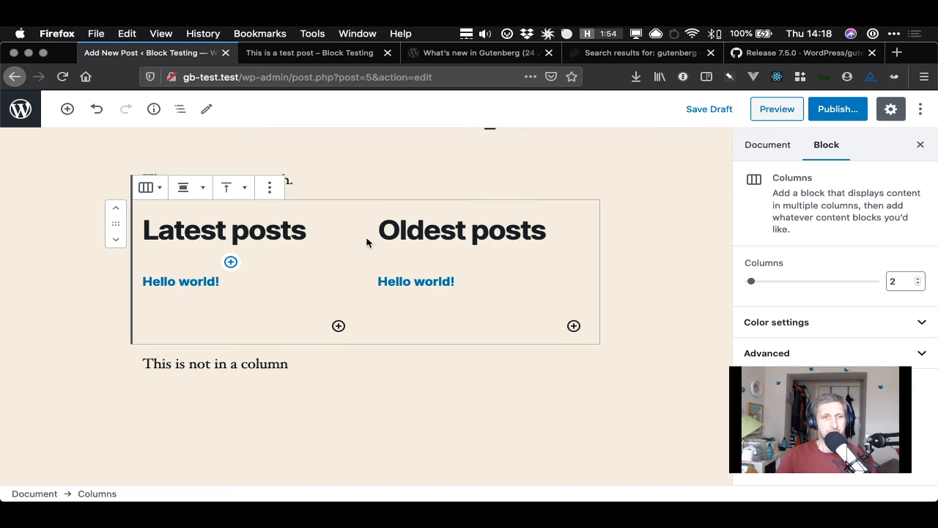
left_click(44, 297)
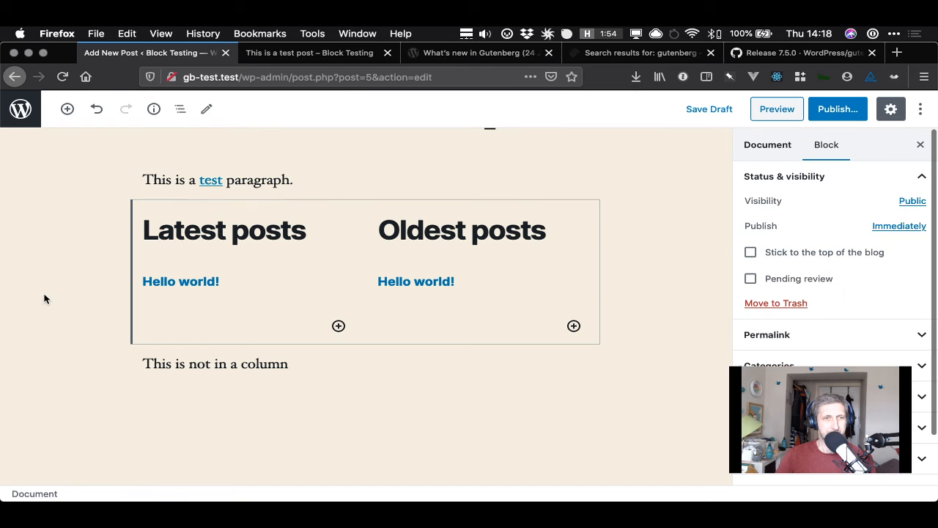
left_click(236, 233)
left_click(124, 258)
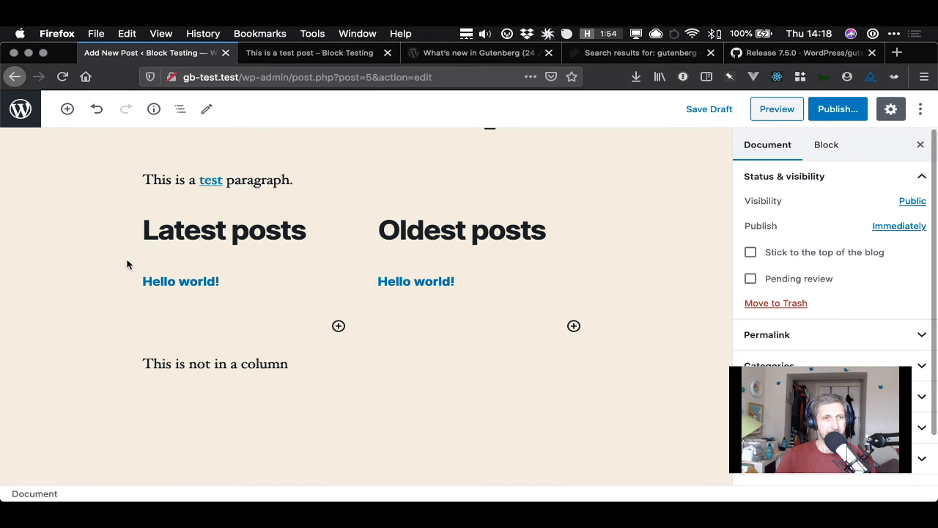
Select the Columns block as a whole and examine which block types it can be transformed to
left_click(348, 240)
left_click(368, 244)
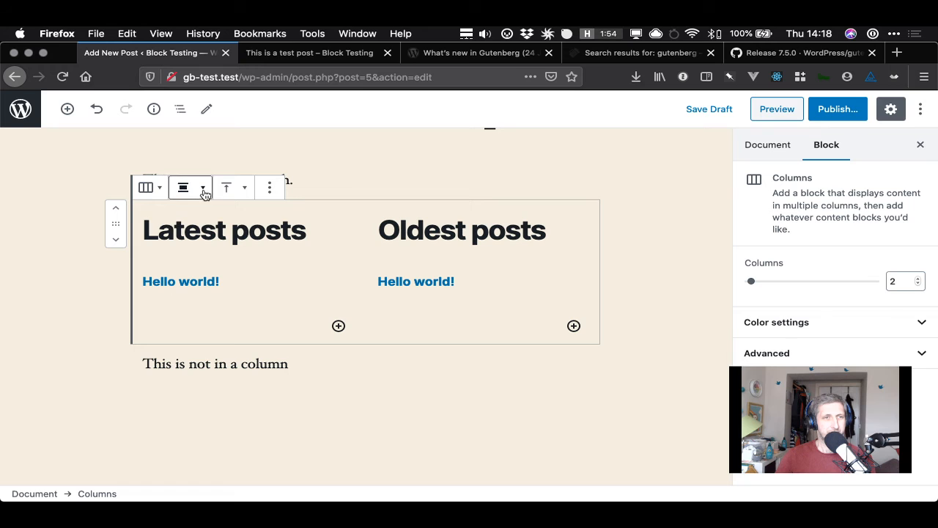
left_click(151, 189)
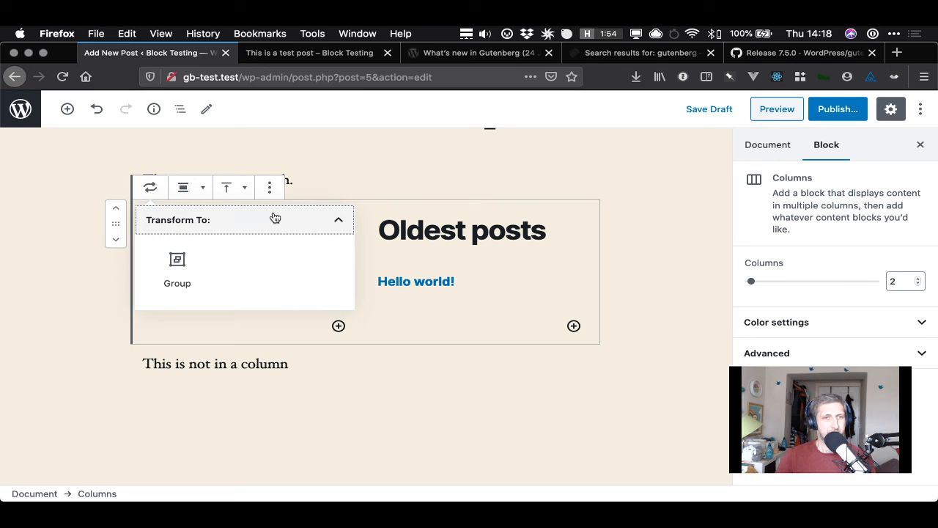
left_click(362, 170)
left_click(218, 236)
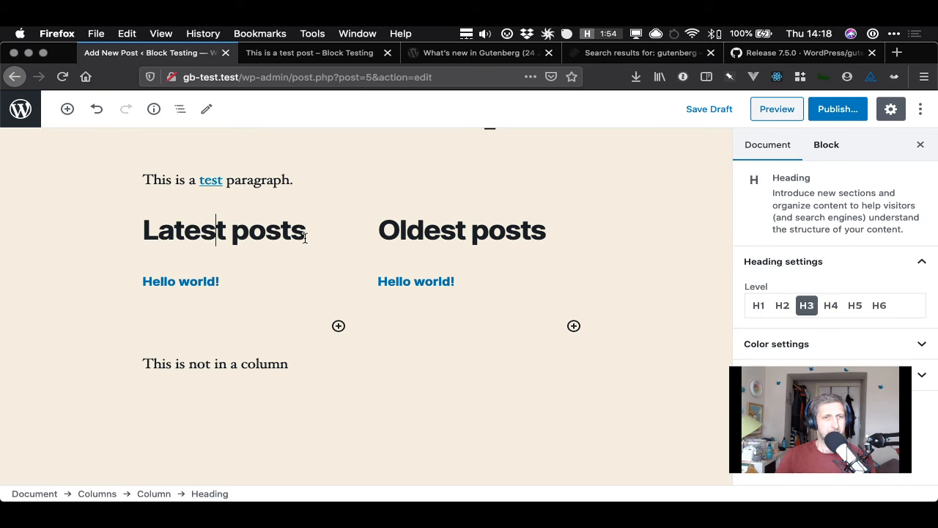
Try the Full width and Wide width alignments on the Columns block, and restore its default width
left_click(366, 251)
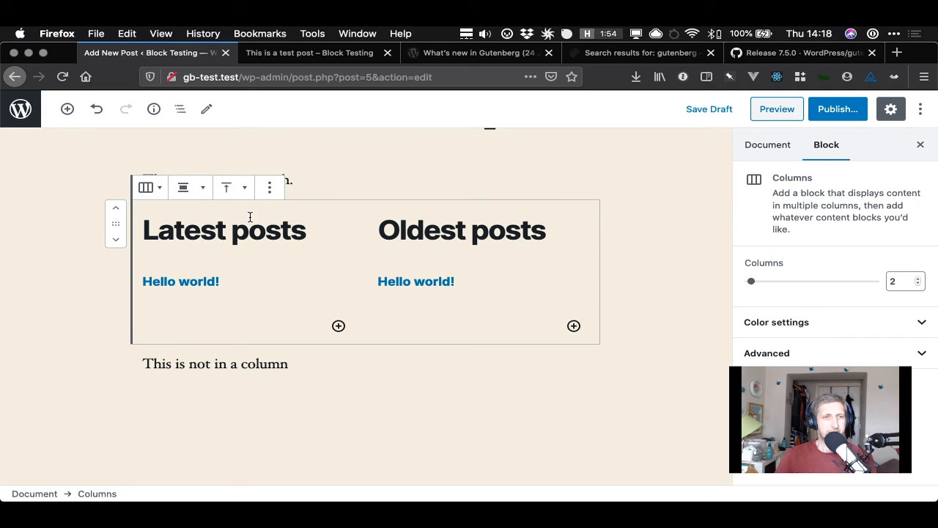
left_click(205, 192)
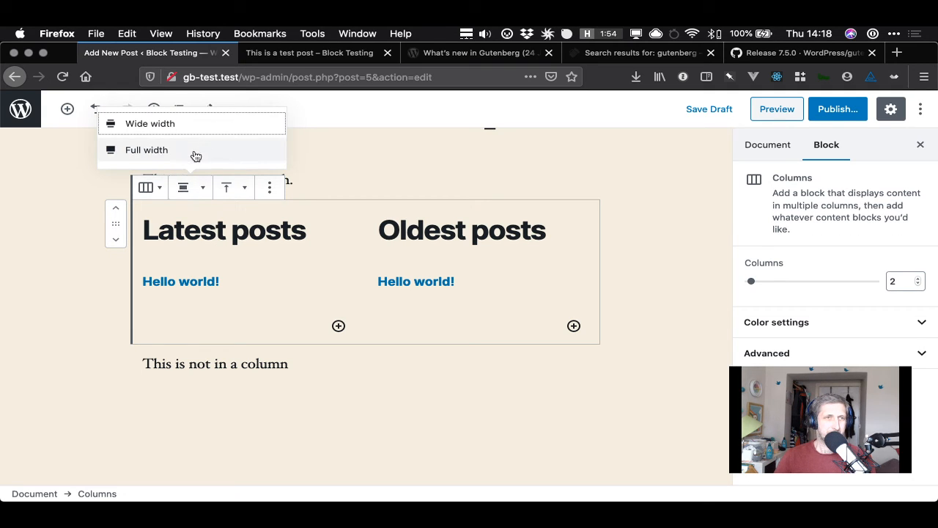
left_click(149, 152)
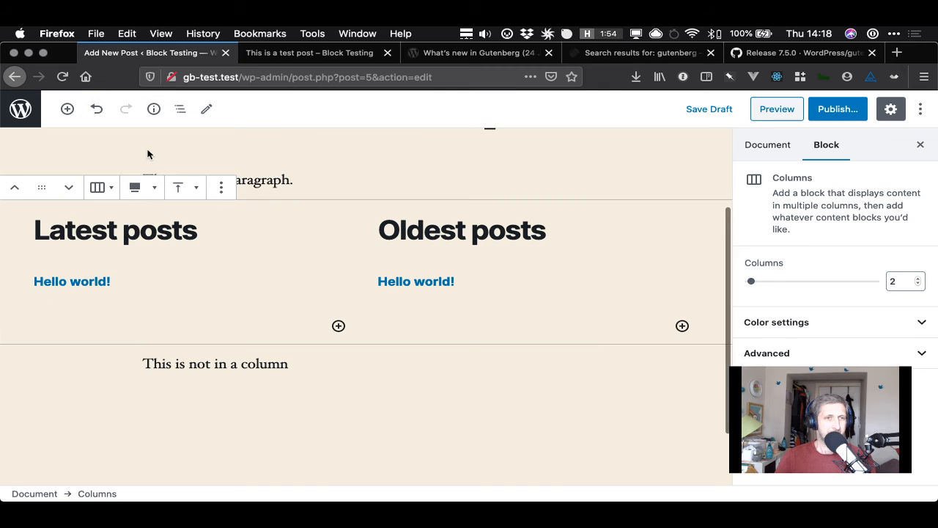
left_click(157, 192)
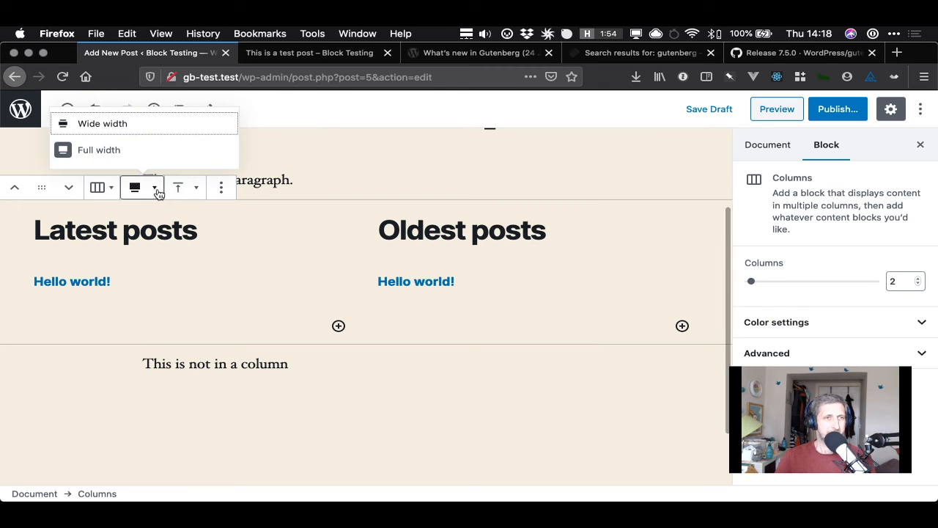
left_click(119, 125)
left_click(184, 189)
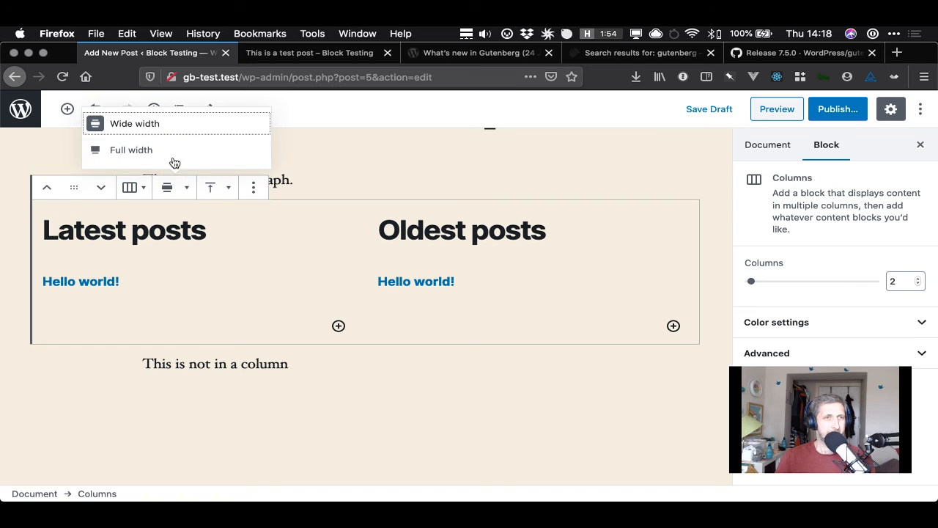
left_click(151, 124)
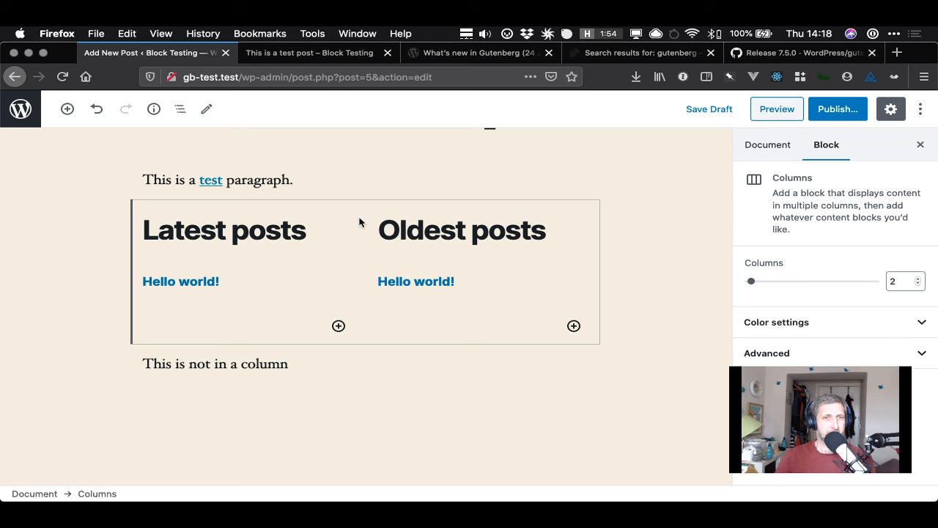
Select the two-column Columns block and examine its vertical alignment control, additional block options and column count setting
left_click(377, 184)
left_click(369, 242)
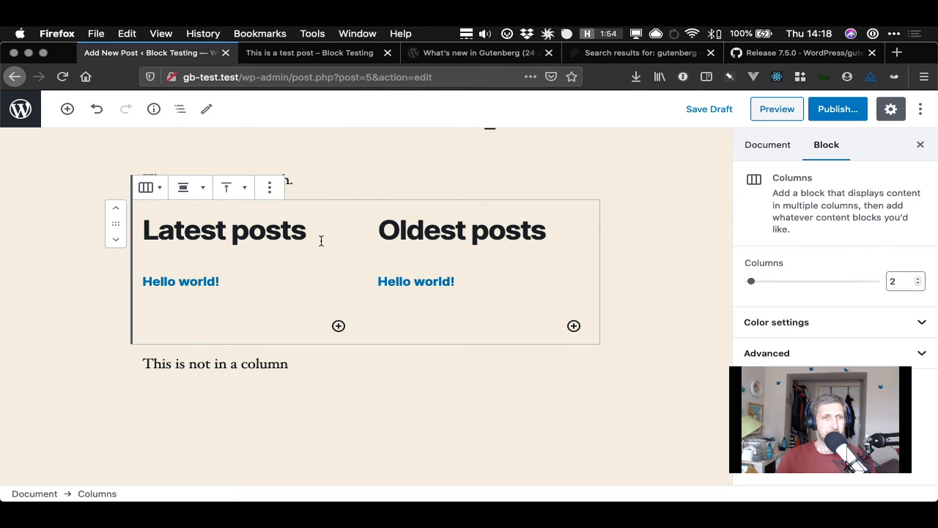
left_click(245, 190)
left_click(270, 189)
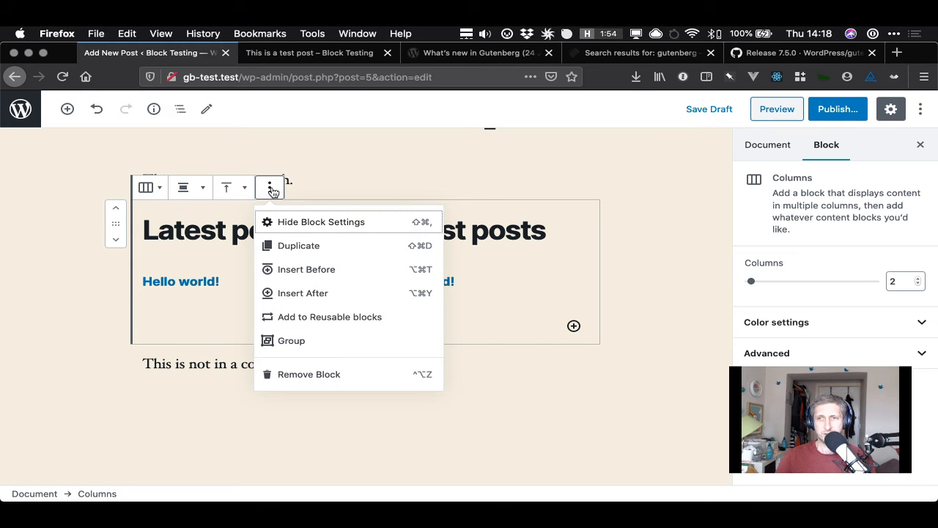
left_click(874, 233)
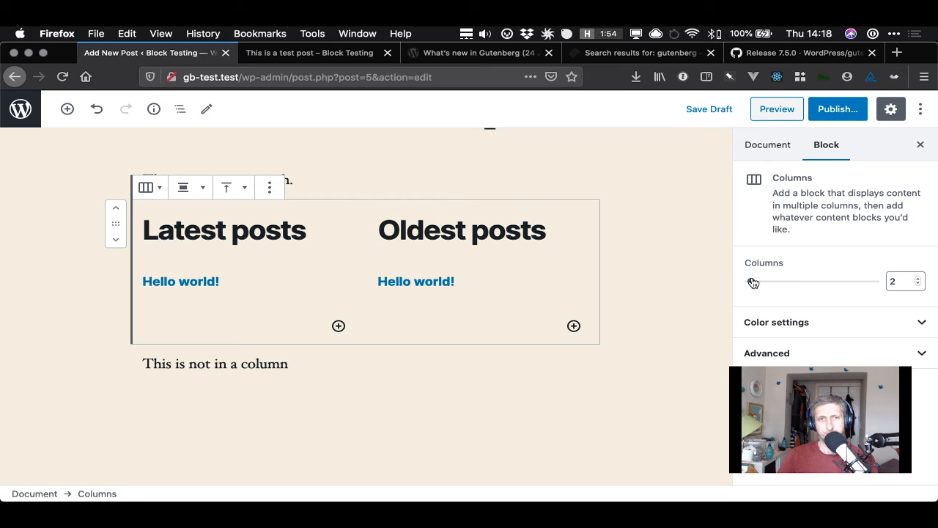
Insert a second Columns block after the "This is not in a column" paragraph and review its starting layout variations
left_click(410, 391)
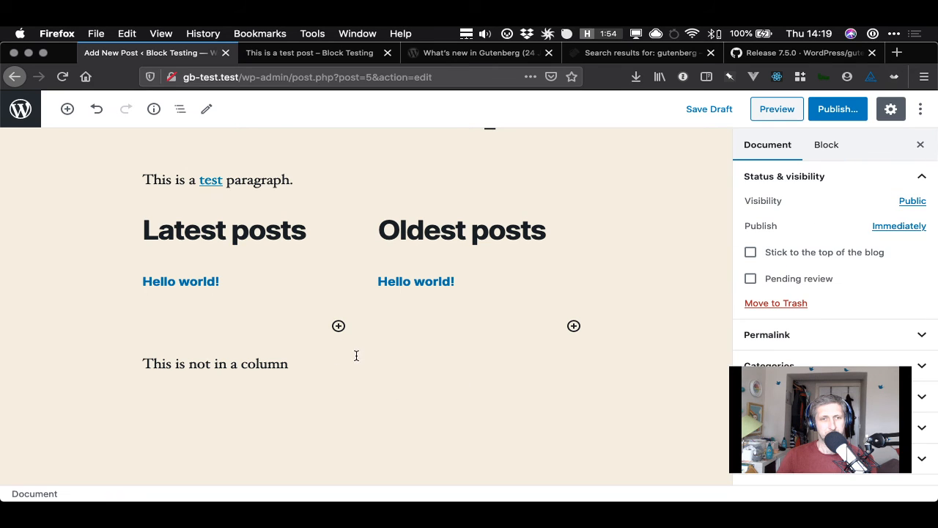
left_click(329, 364)
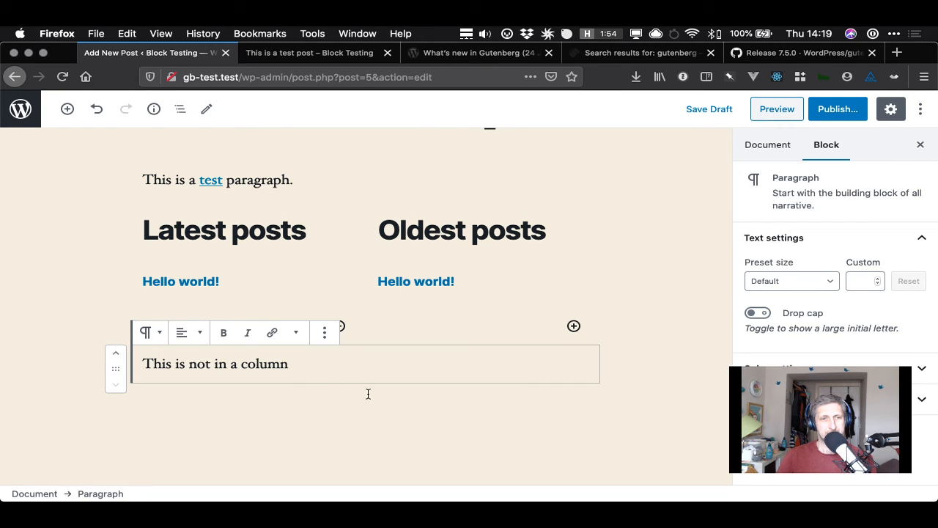
left_click(67, 109)
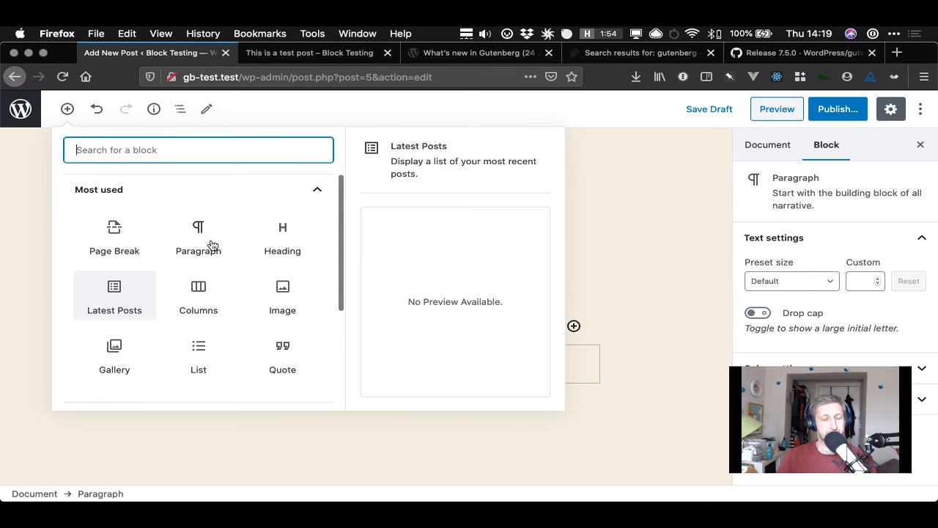
left_click(196, 291)
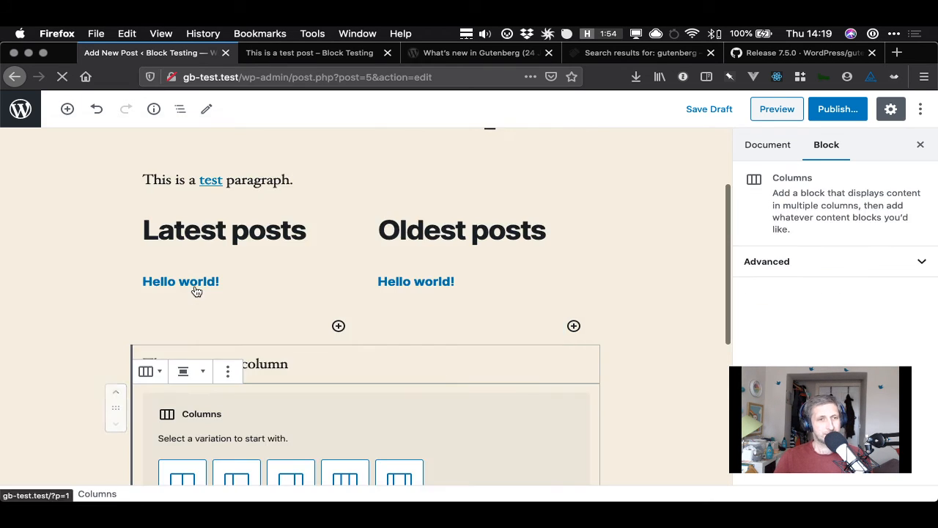
scroll(359, 439, "down", 5)
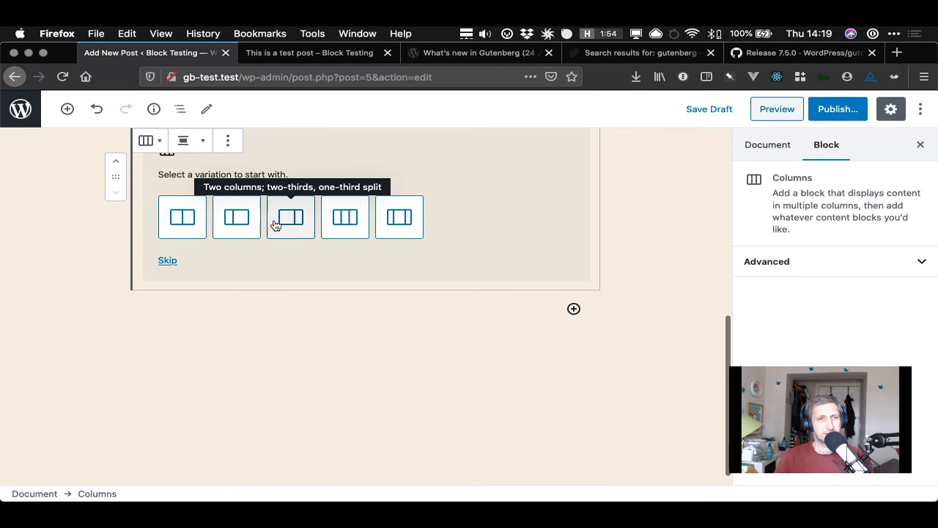
scroll(415, 372, "up", 3)
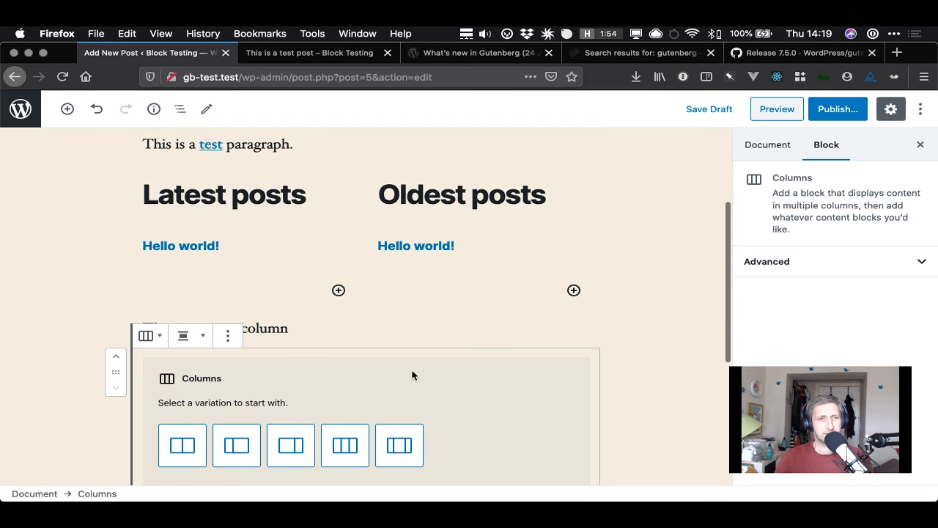
Select the existing Columns block with the post lists, examine its additional options and expand its Color settings
left_click(269, 195)
left_click(372, 217)
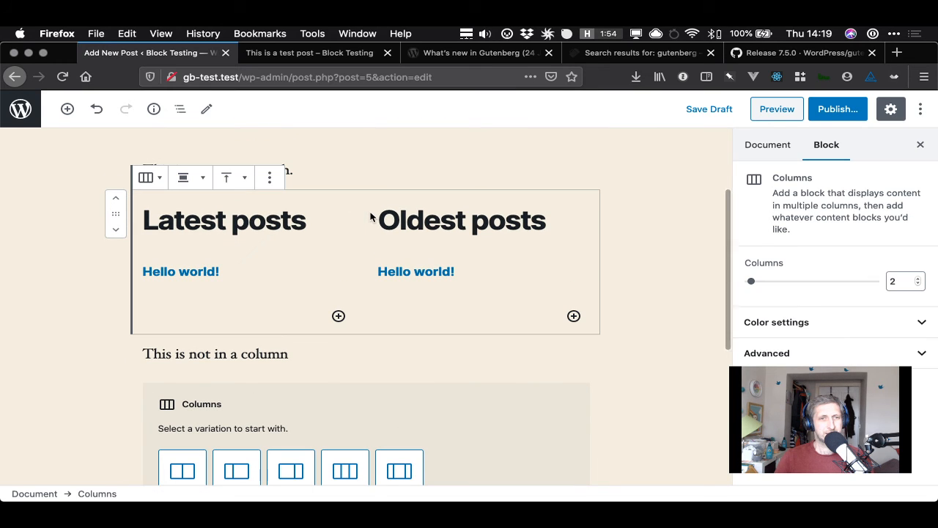
left_click(271, 179)
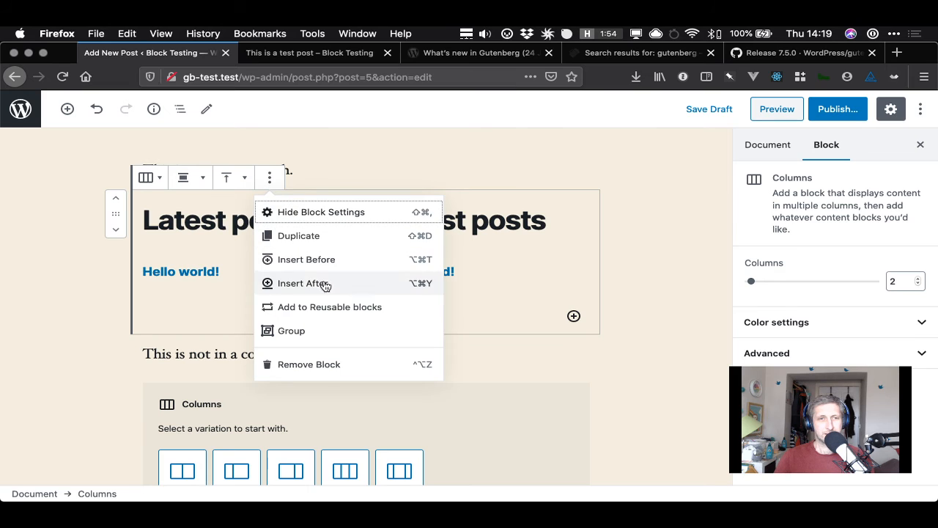
left_click(921, 442)
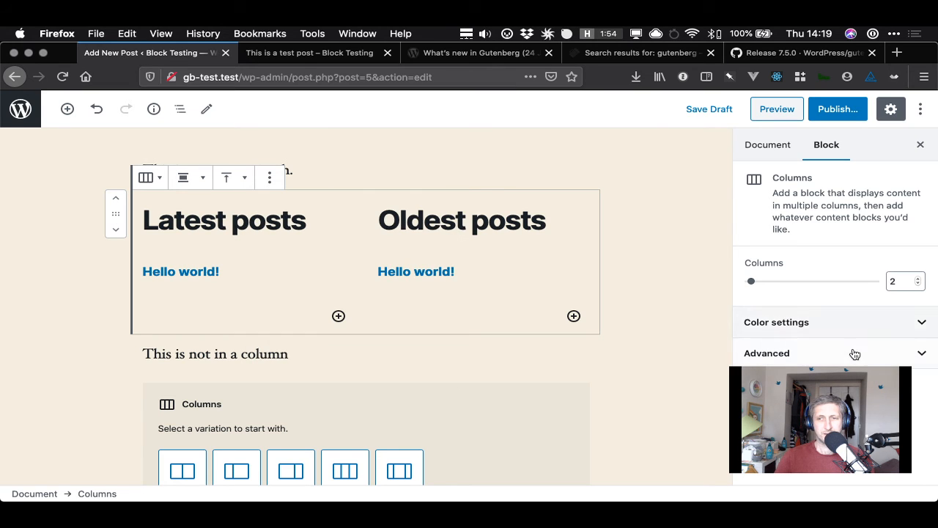
left_click(852, 352)
left_click(842, 320)
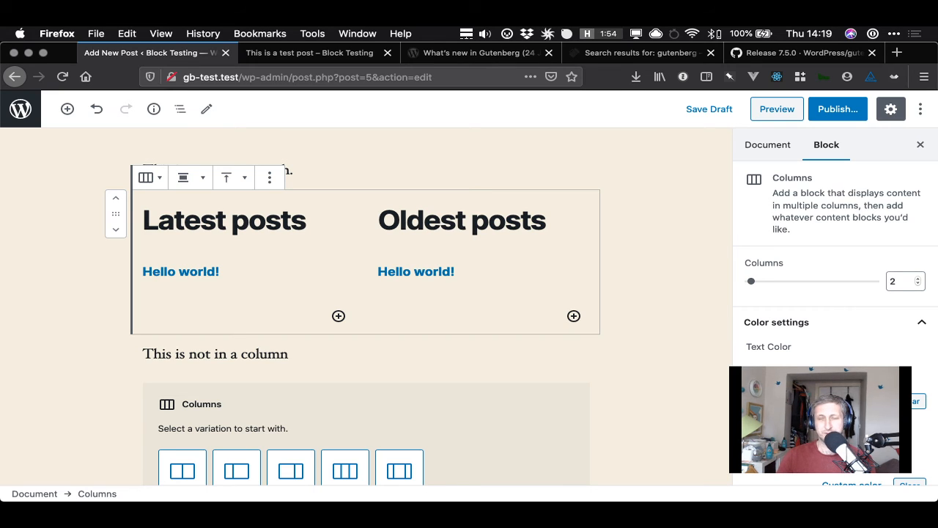
Try four columns in the Columns block and restore the count to 2
left_click(920, 280)
left_click(919, 280)
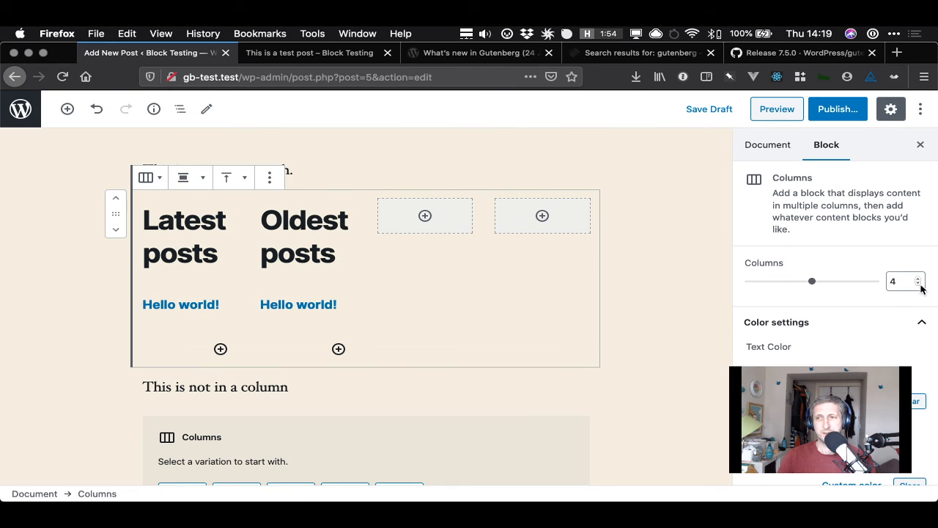
left_click(920, 285)
left_click(920, 285)
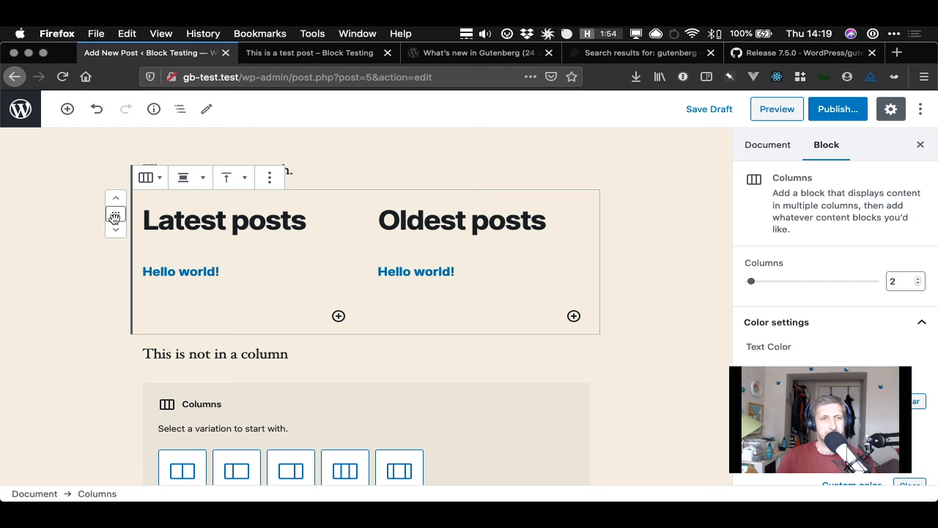
Try middle vertical alignment on the Columns block, set it to Vertically Align Top, and deselect the block
left_click(242, 178)
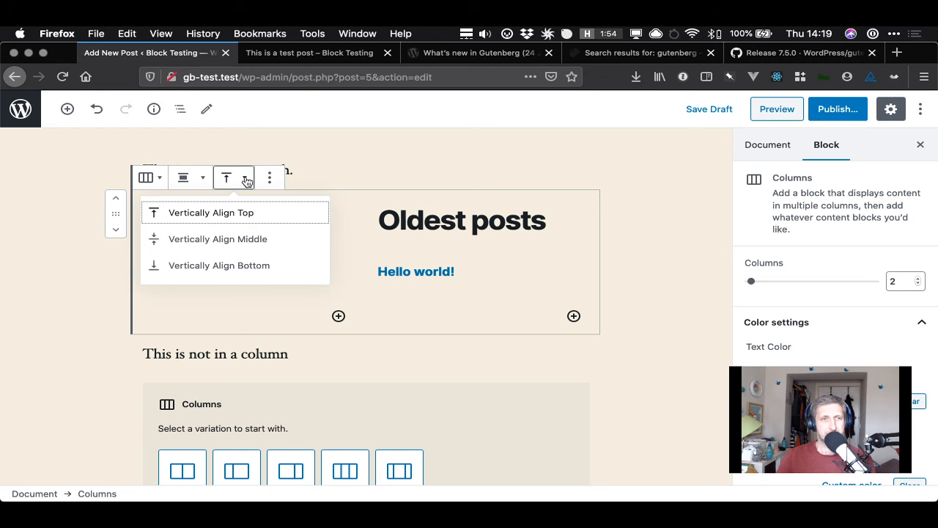
left_click(212, 242)
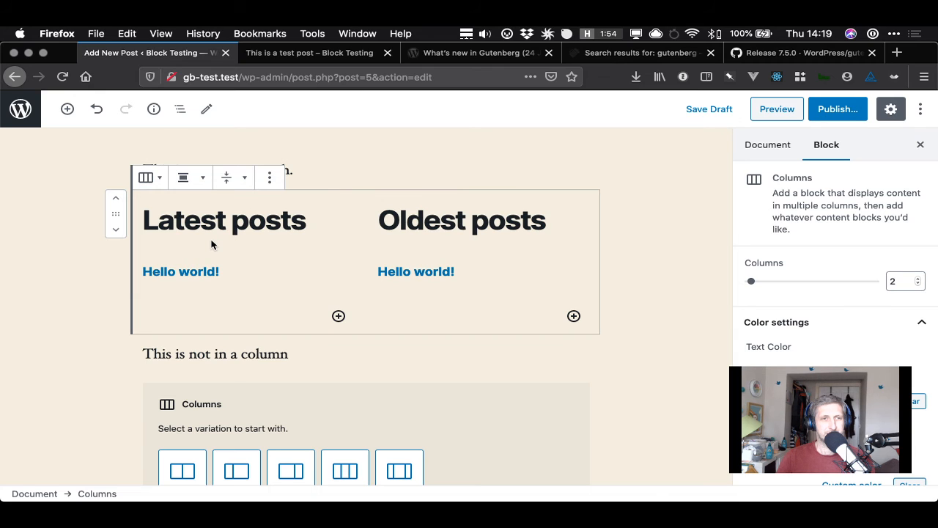
left_click(244, 181)
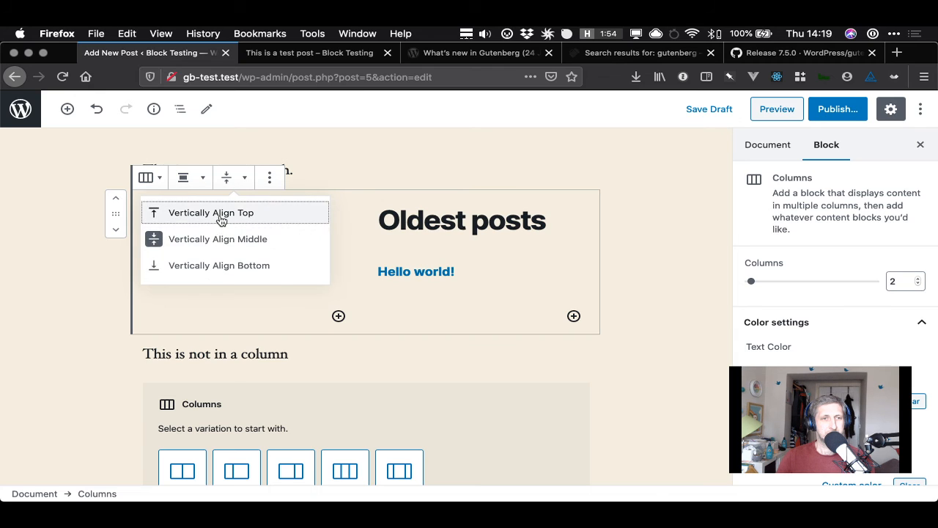
left_click(220, 214)
left_click(697, 210)
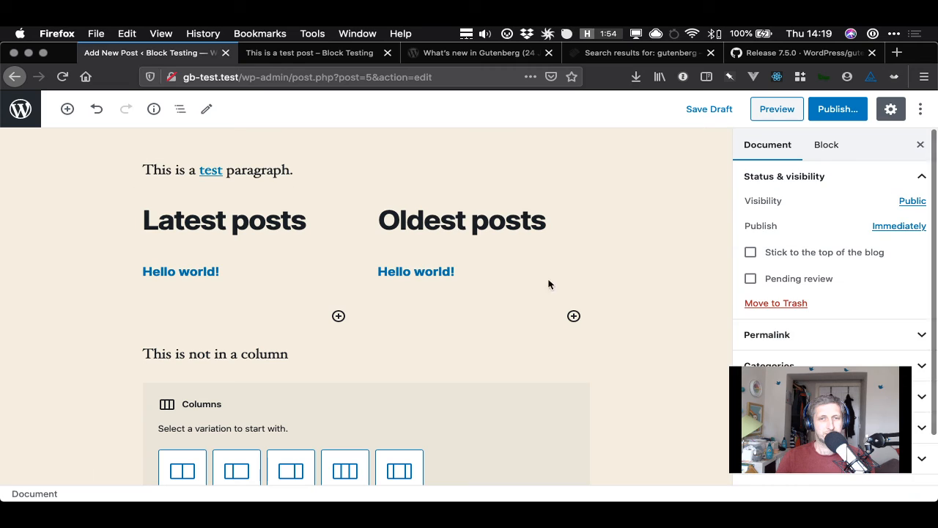
Add two paragraphs below the list in the Oldest posts column: "More stuff in column 2" and "And more stuff"
left_click(574, 317)
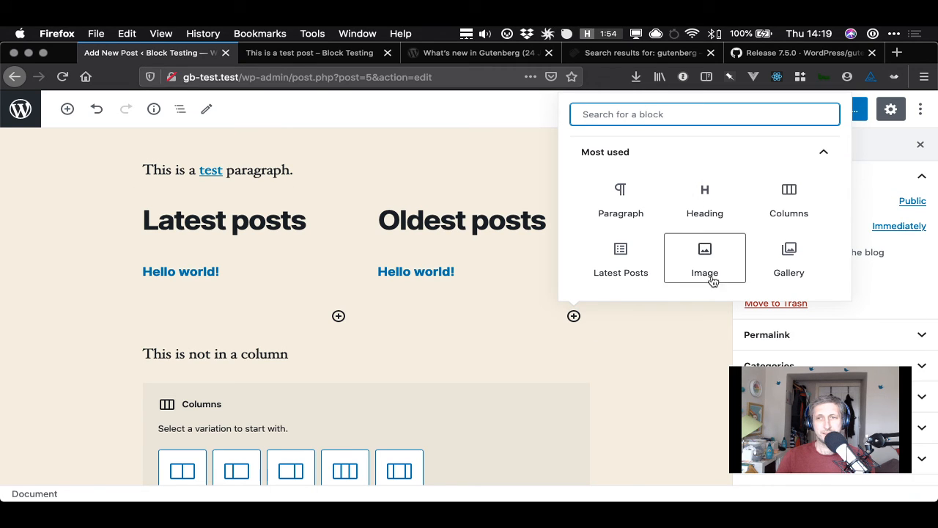
left_click(618, 197)
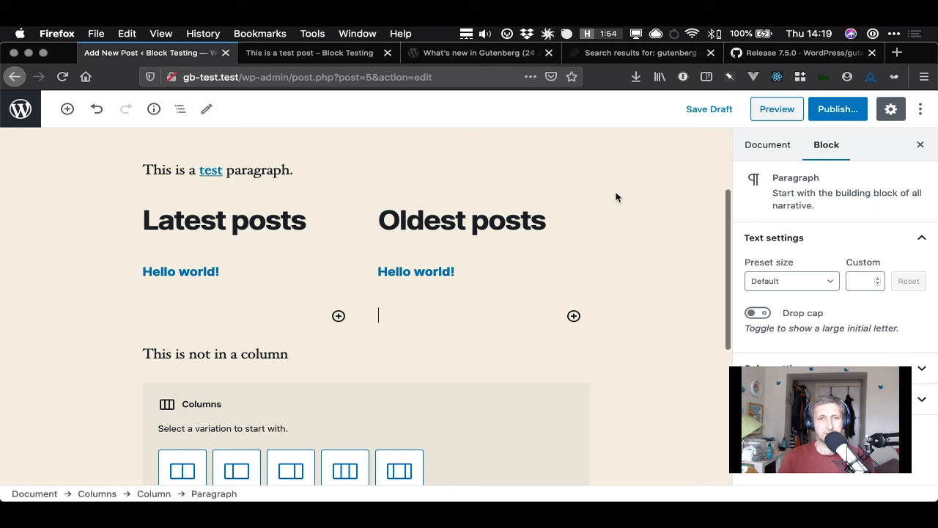
scroll(616, 197, "down", 3)
type("More s")
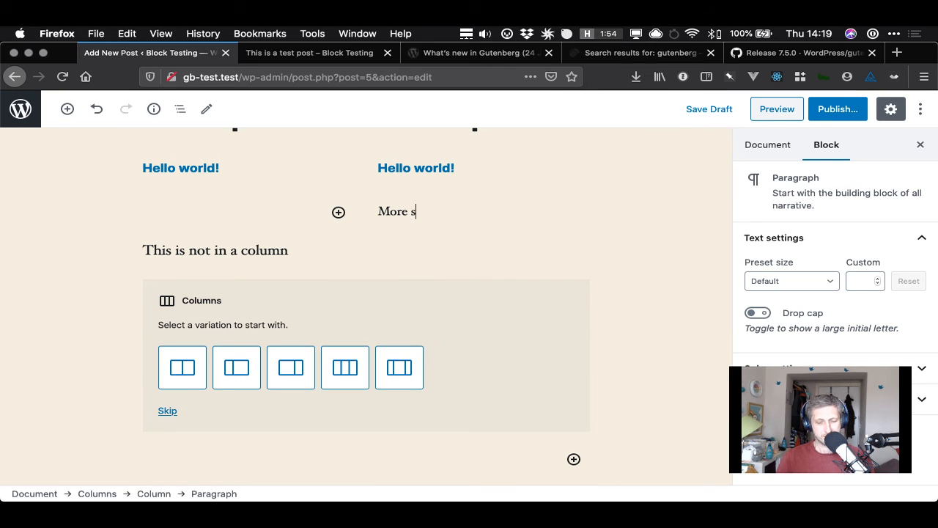
type("tuff in col")
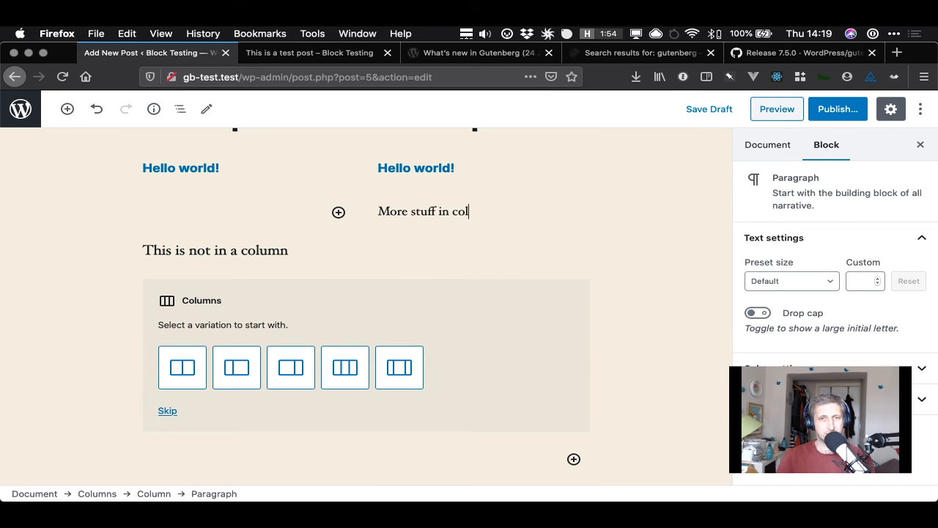
type("umns 2")
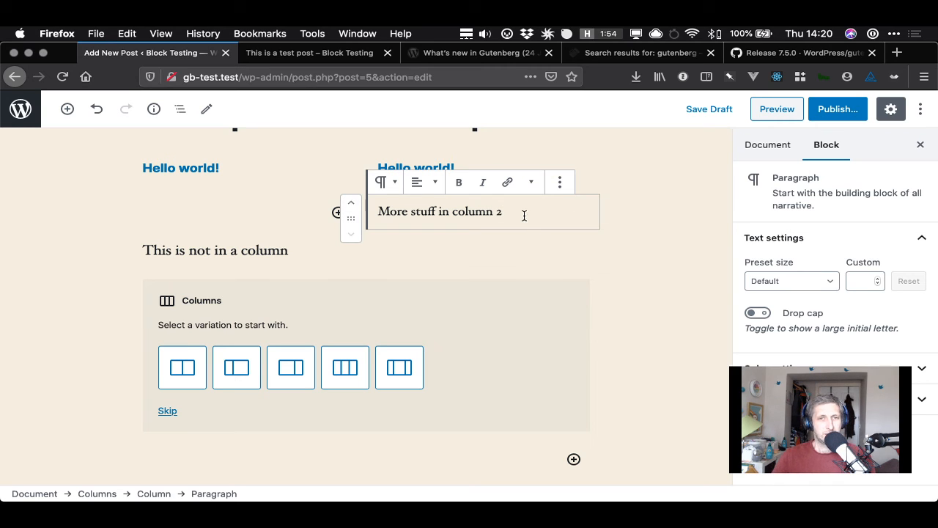
key("Return")
type("And more")
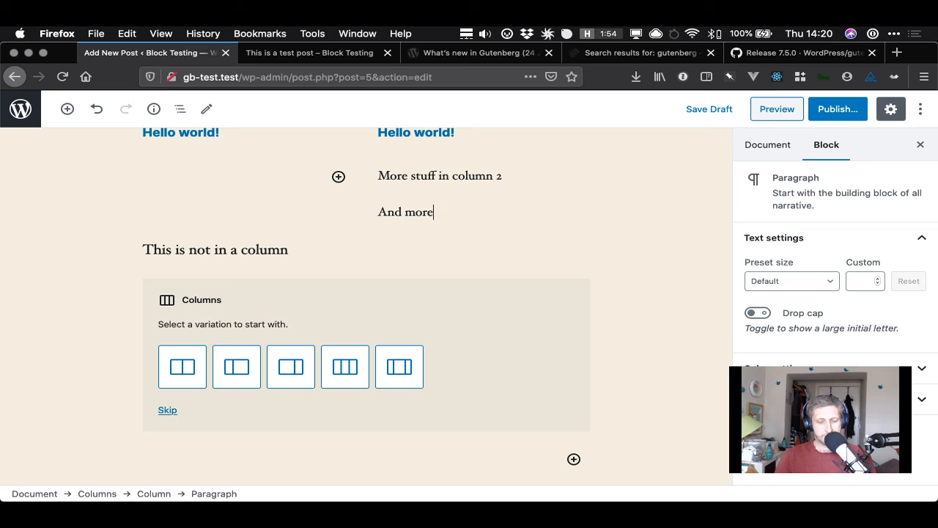
type(" stuff")
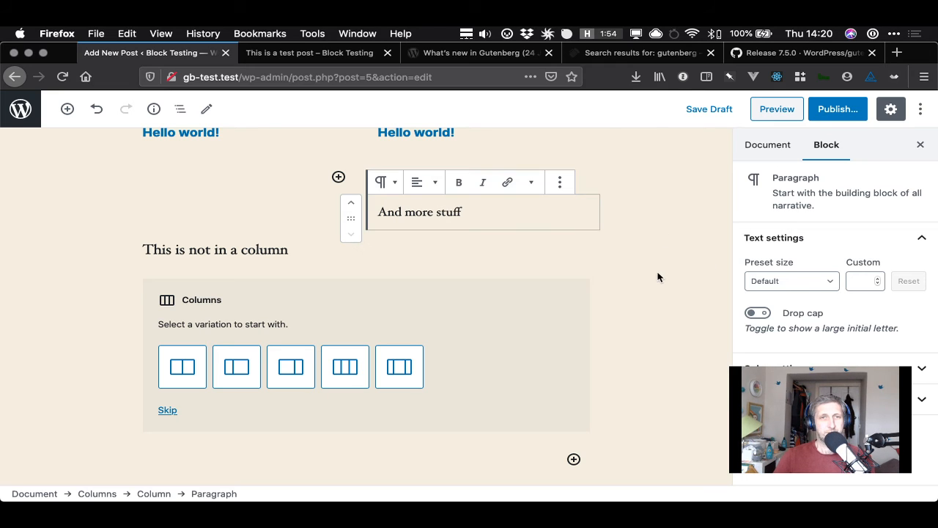
Select the whole Columns block, try Vertically Align Middle, and set it to Vertically Align Bottom
scroll(652, 279, "up", 3)
left_click(345, 274)
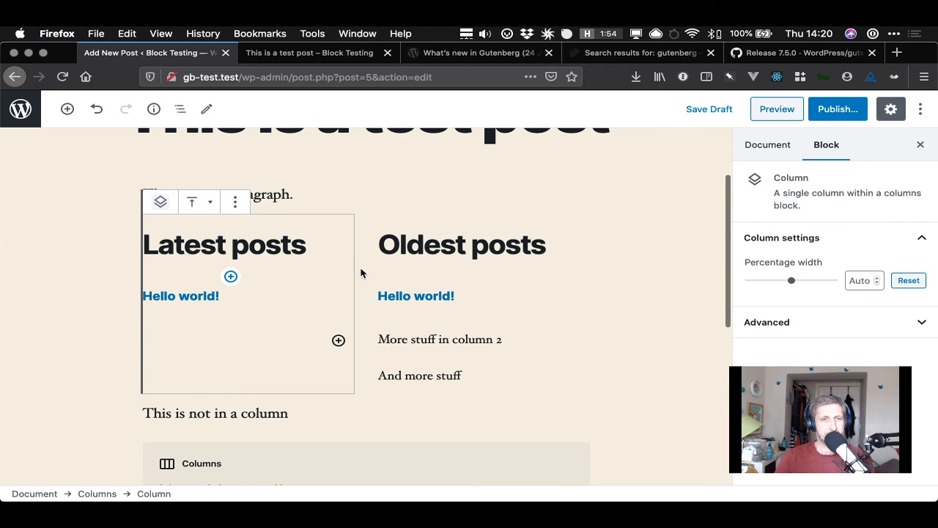
left_click(358, 274)
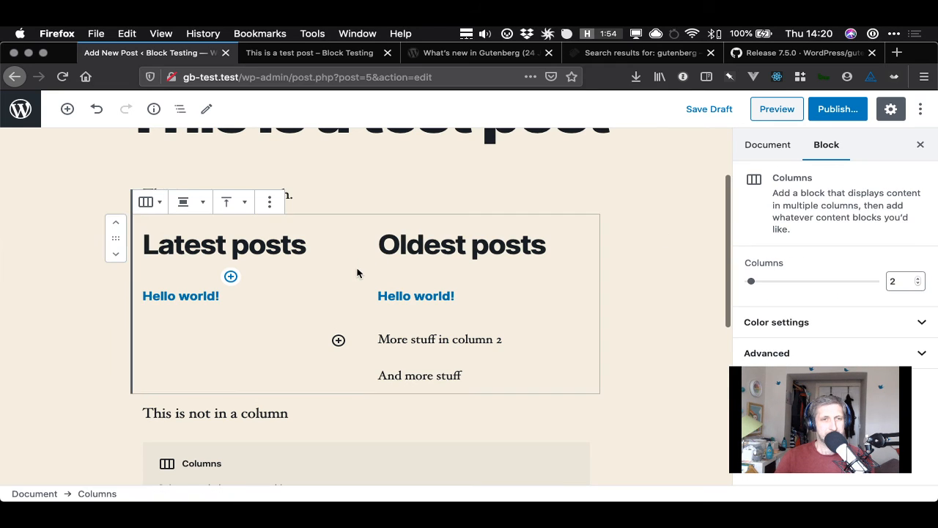
left_click(245, 205)
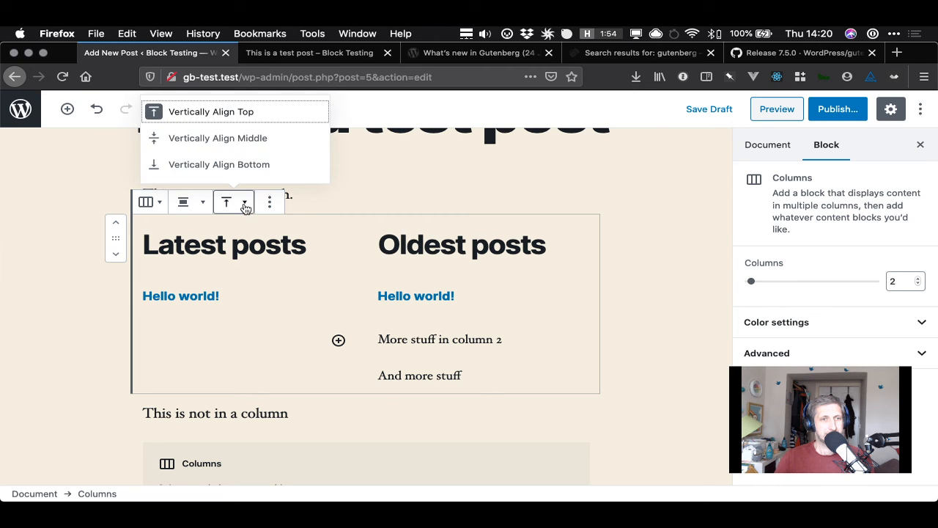
left_click(242, 139)
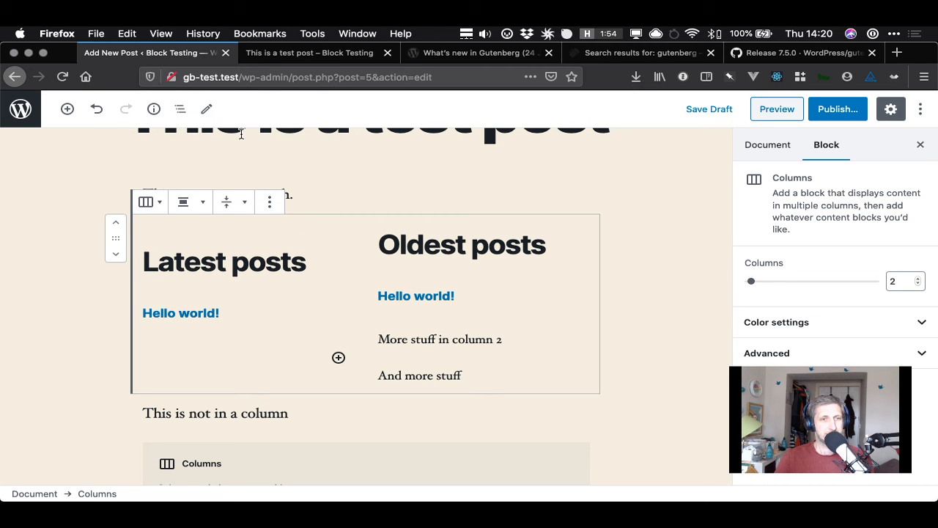
left_click(245, 202)
left_click(236, 165)
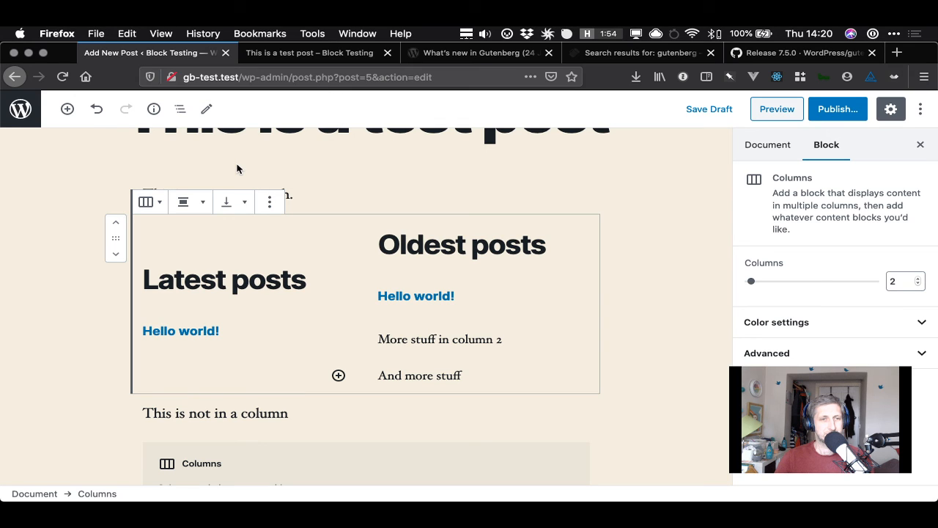
Generate a preview of the updated post, return to the editor, and switch to the Gutenberg 7.5.0 release notes on GitHub
scroll(315, 393, "up", 1)
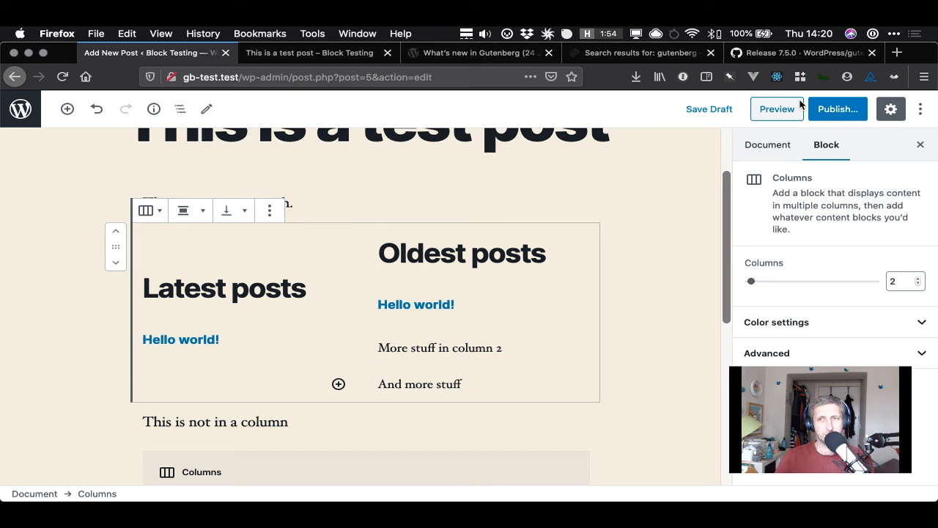
left_click(773, 111)
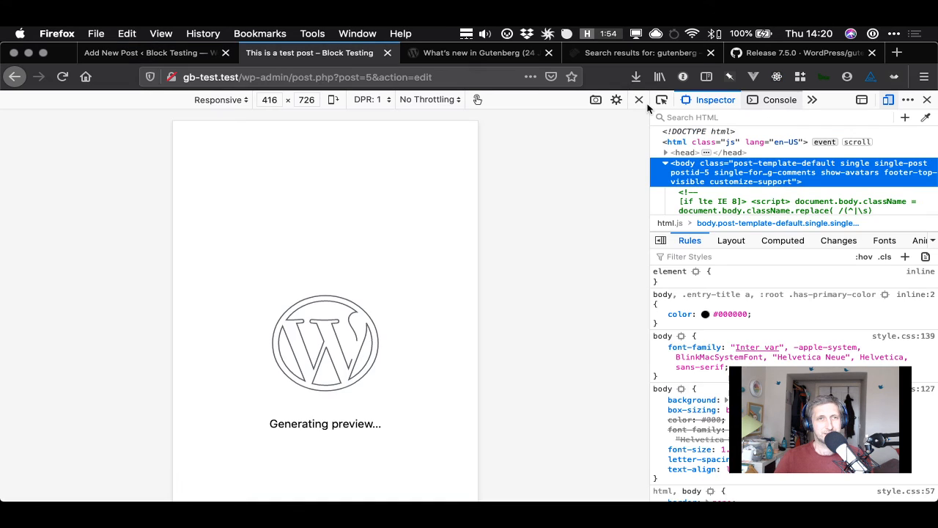
left_click(147, 54)
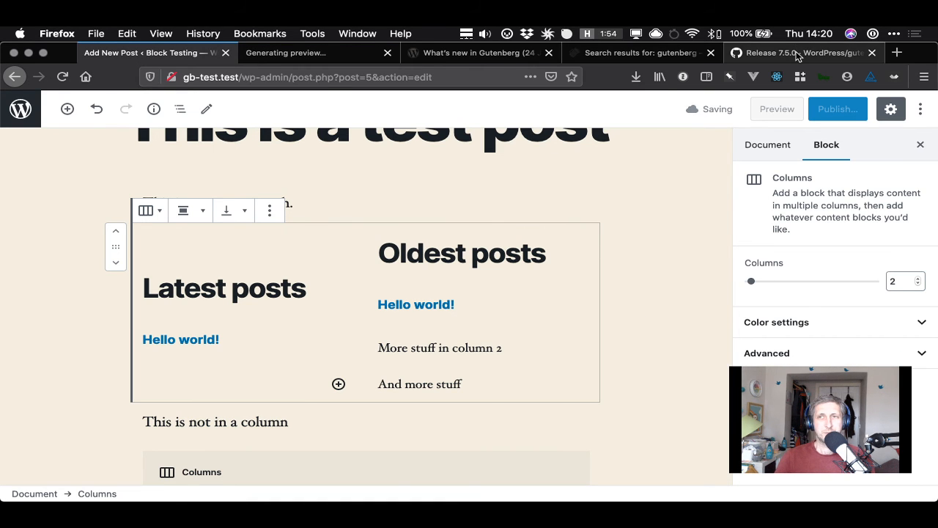
left_click(798, 53)
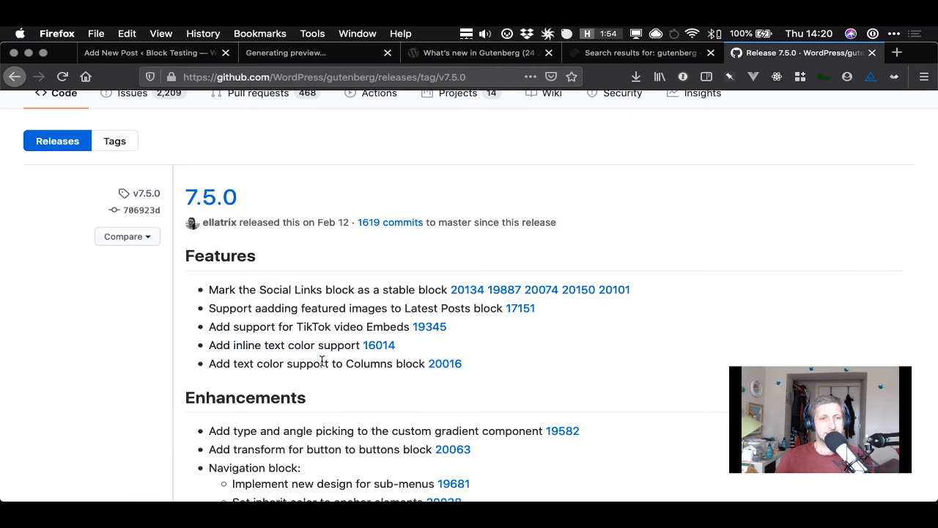
Return to the post editor, set the Latest posts column's percentage width to 65.2, and deselect the column
left_click(147, 52)
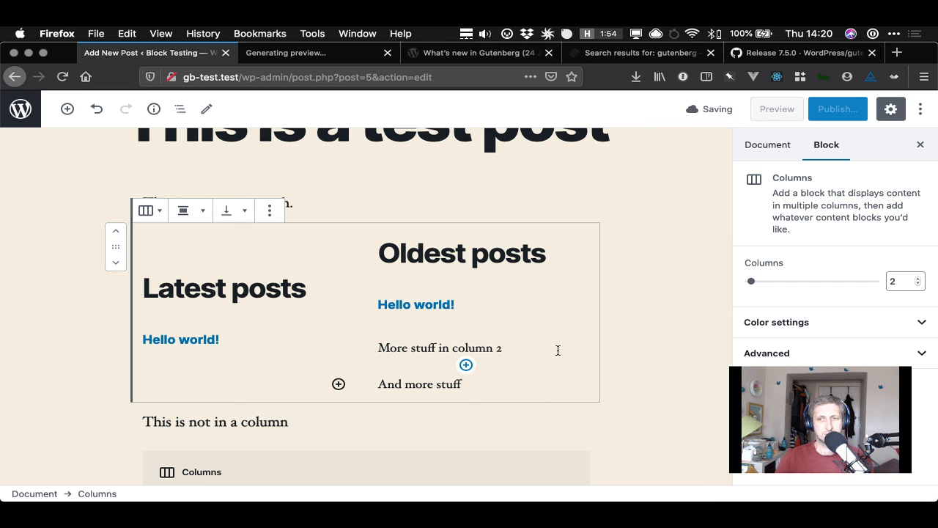
left_click(337, 233)
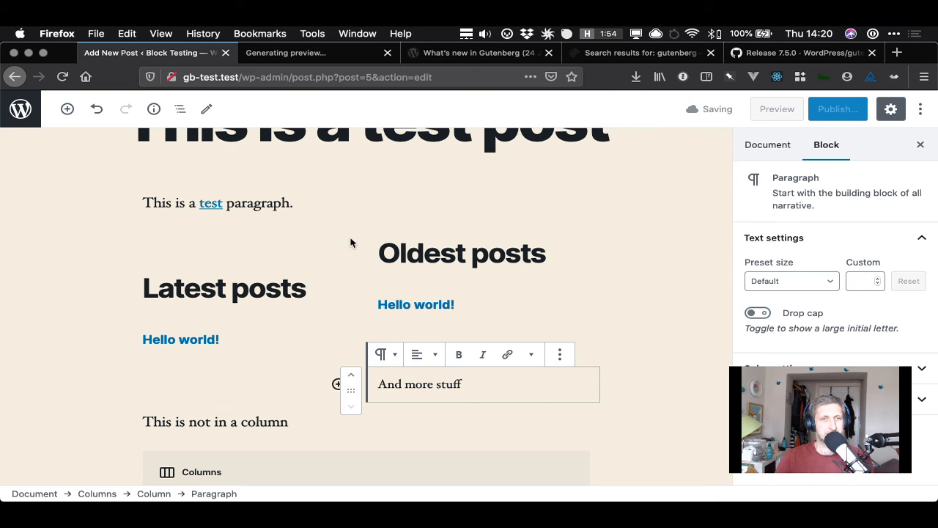
left_click(349, 253)
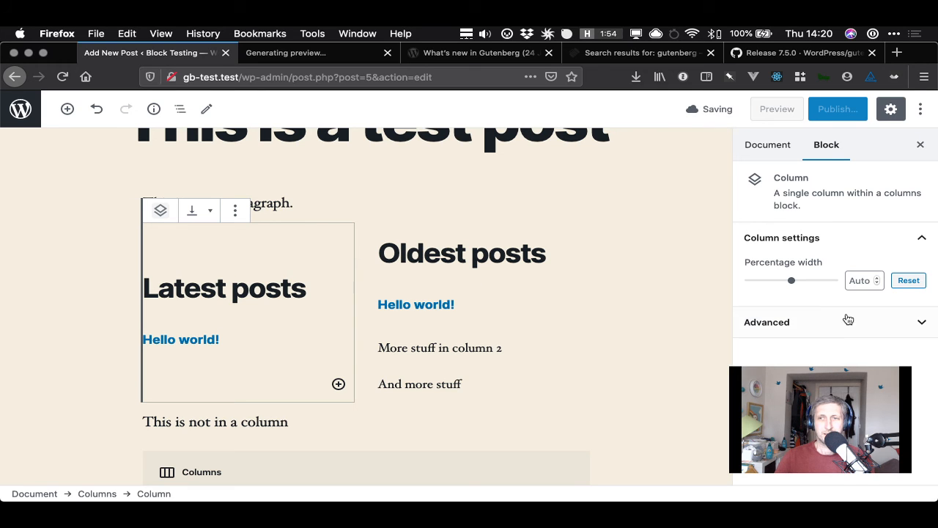
left_click(792, 282)
left_click_drag(791, 284, 804, 284)
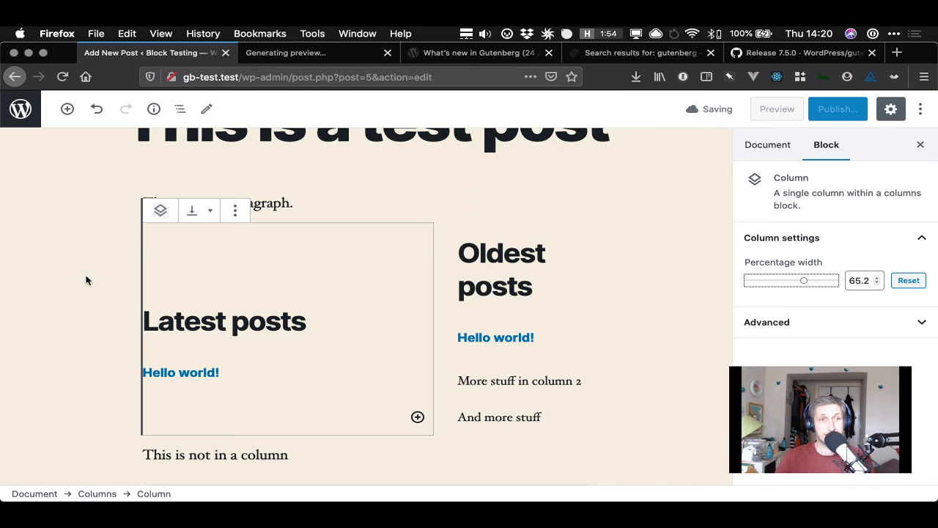
left_click(32, 281)
Try to select the Oldest posts column directly in the content, checking which block is selected around its heading, list and paragraphs
left_click(236, 325)
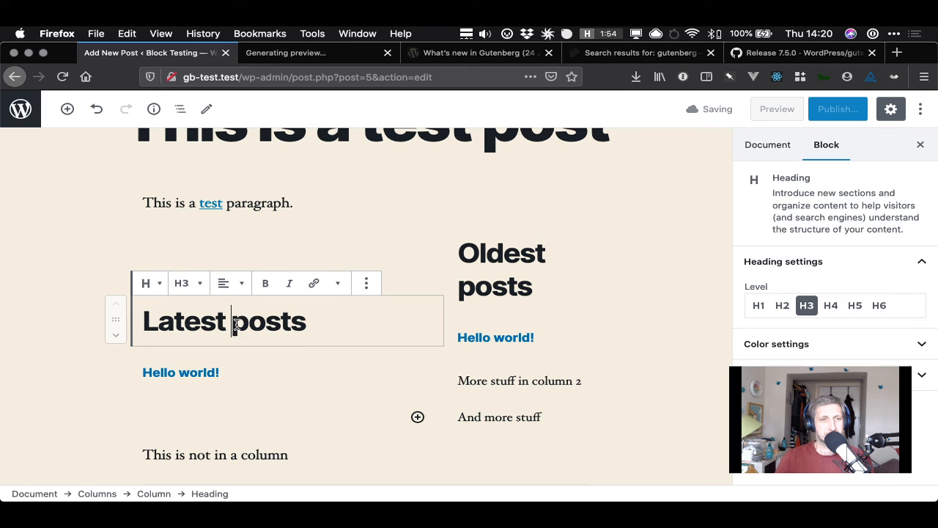
left_click(247, 265)
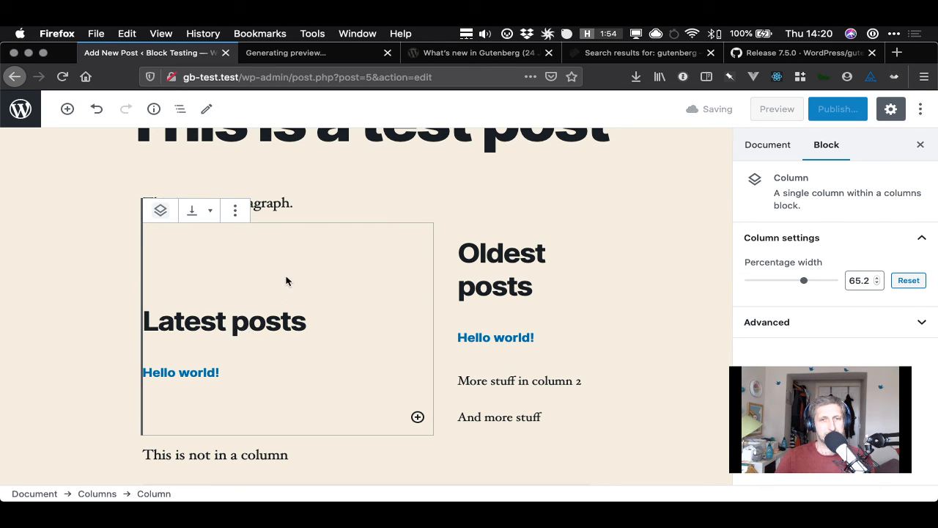
left_click(534, 284)
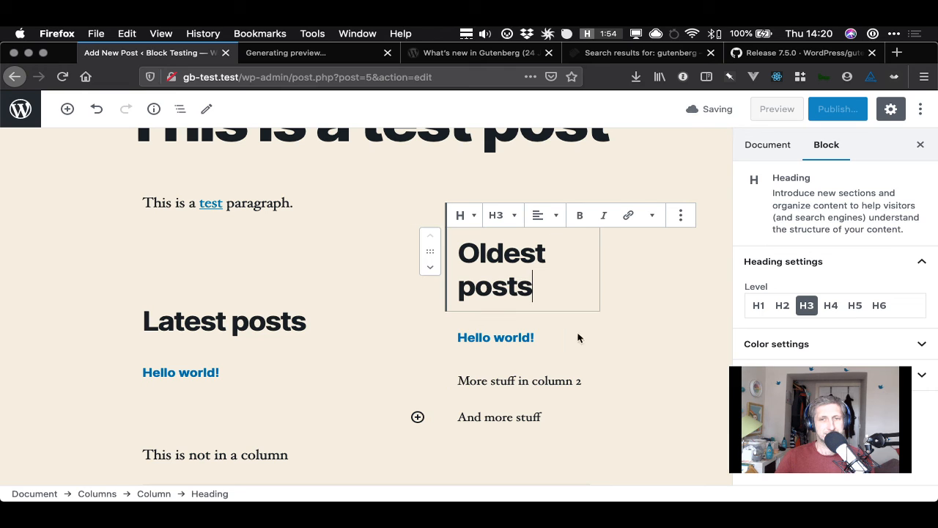
left_click(526, 354)
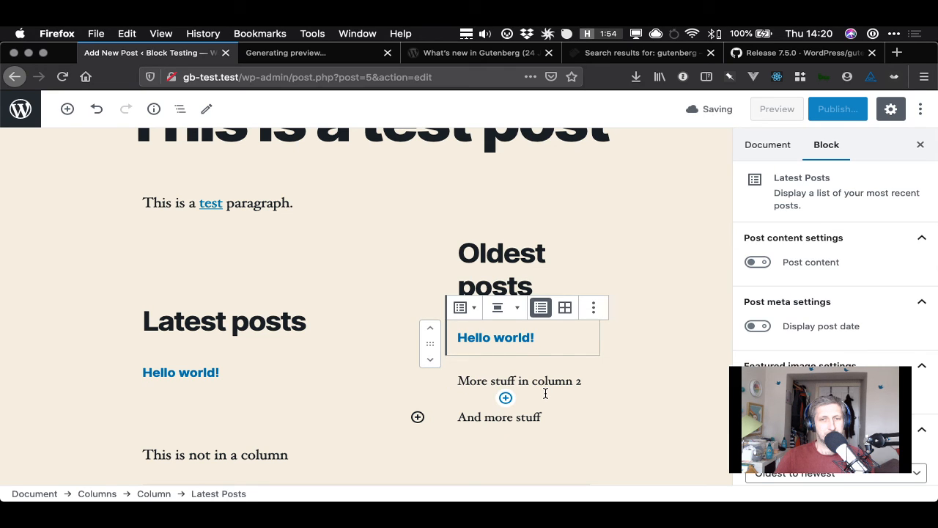
left_click(545, 390)
left_click(566, 406)
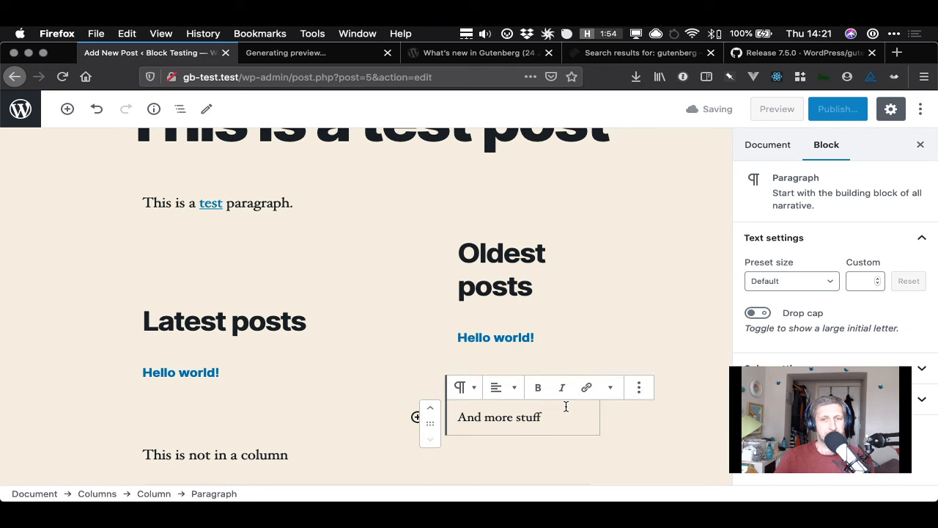
left_click(558, 360)
left_click(636, 368)
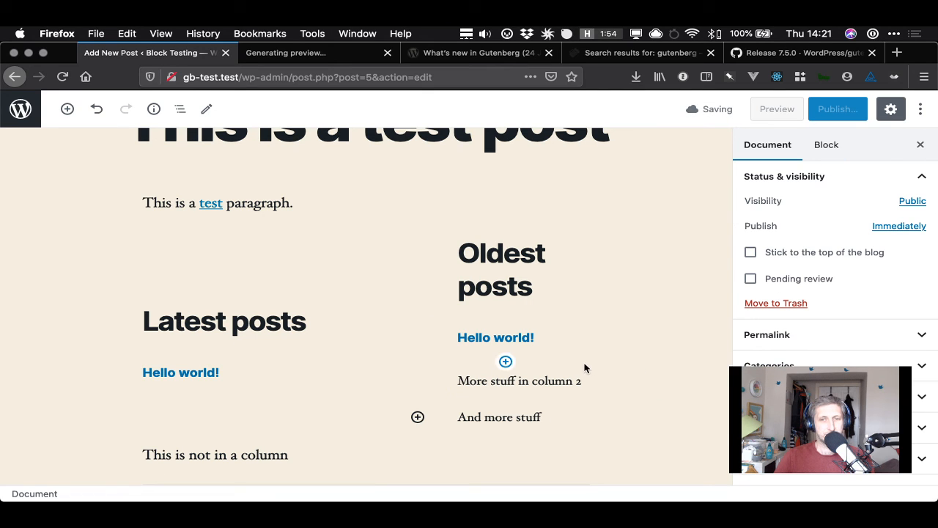
left_click(554, 379)
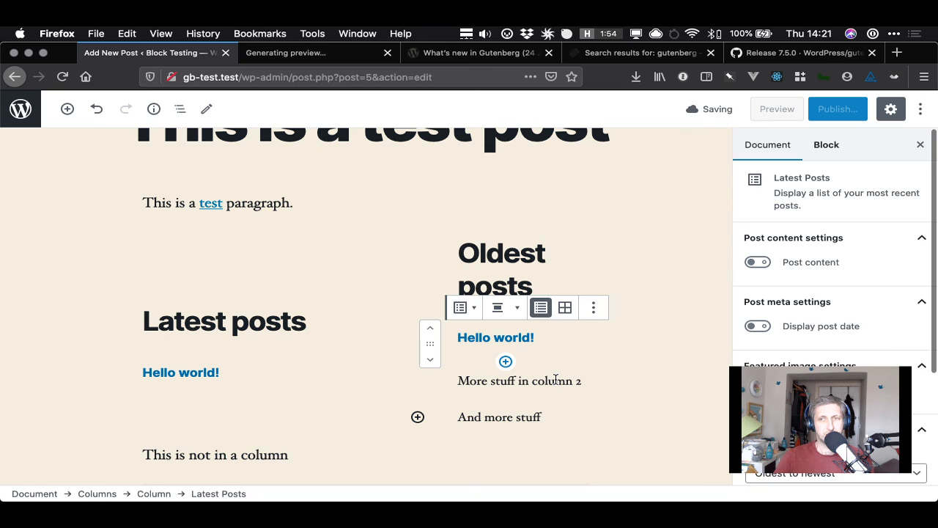
left_click(542, 272)
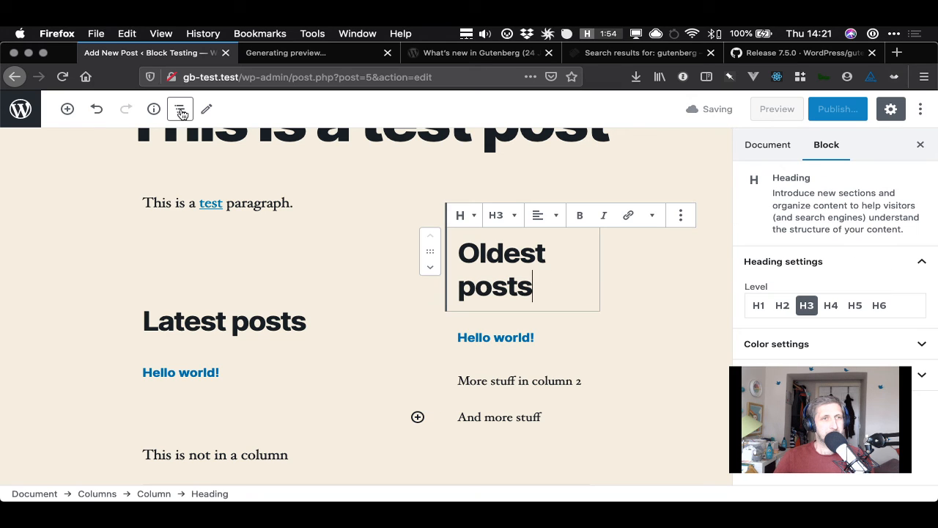
Select the Oldest posts column through Block navigation and examine its vertical alignment choices and block options, dismissing the update notice
left_click(180, 110)
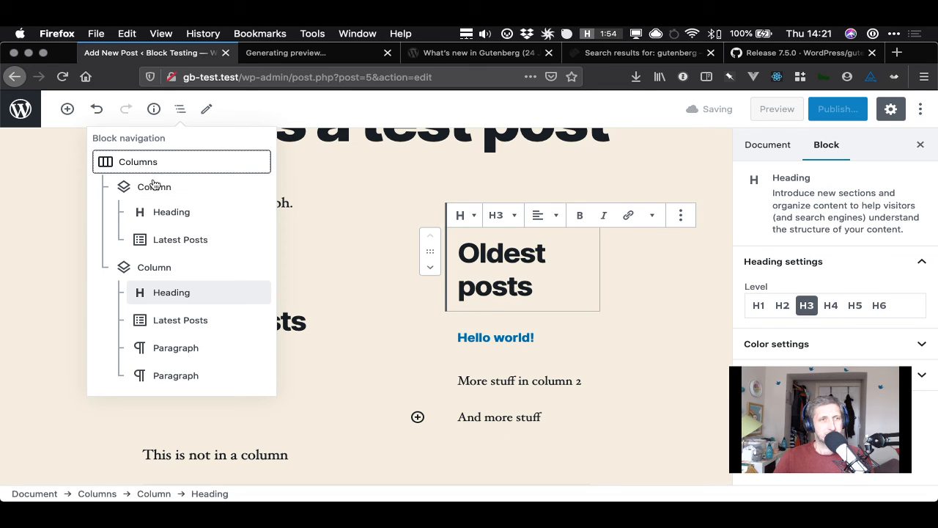
left_click(163, 269)
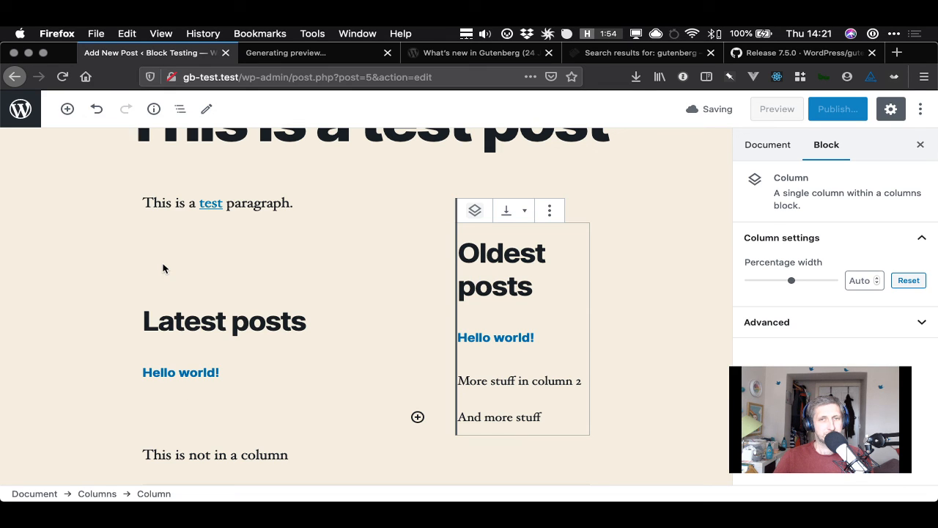
left_click(523, 214)
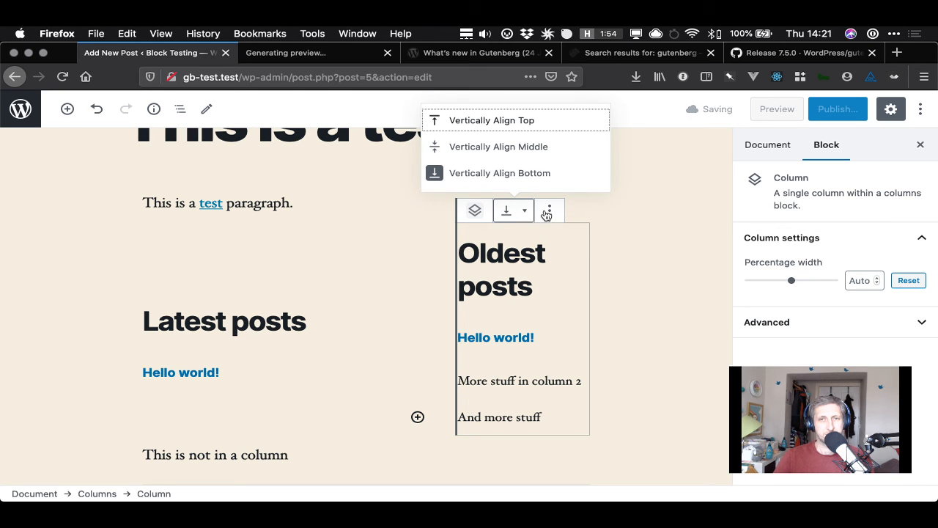
left_click(547, 212)
left_click(547, 212)
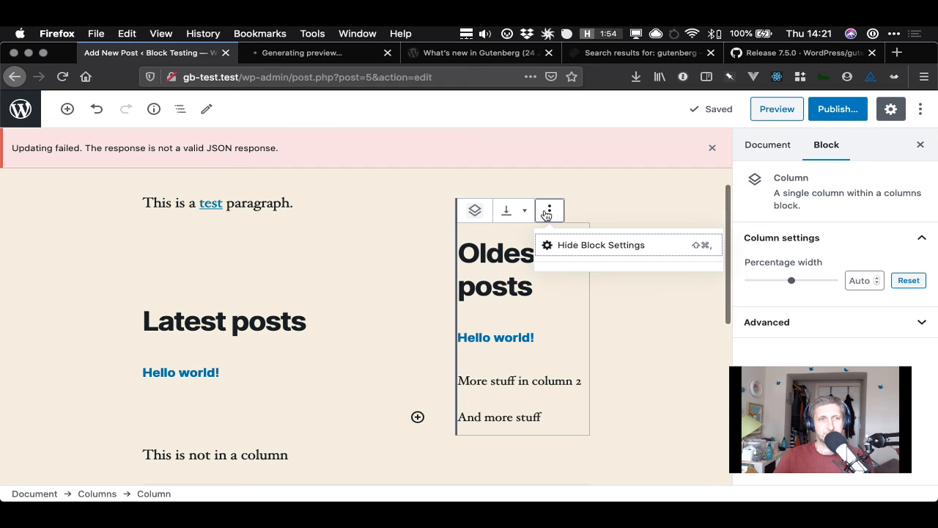
left_click(708, 149)
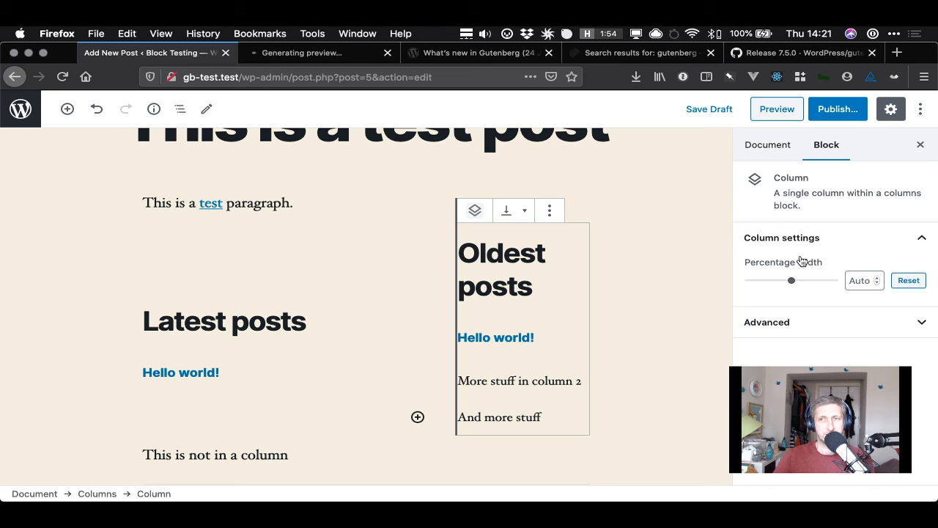
left_click_drag(797, 205, 771, 193)
Compare selecting the Latest posts column with selecting the Oldest posts heading, and view the heading's additional block options
left_click(272, 249)
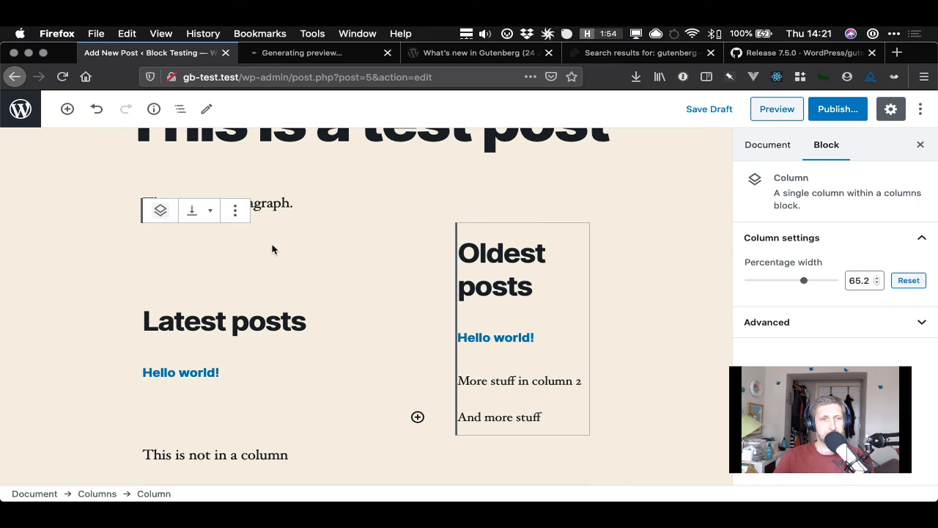
left_click(501, 260)
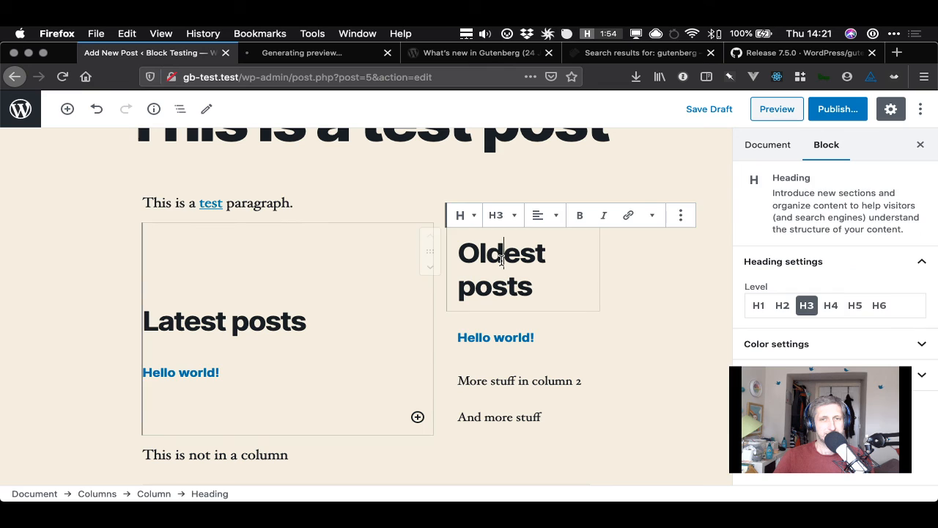
left_click(614, 272)
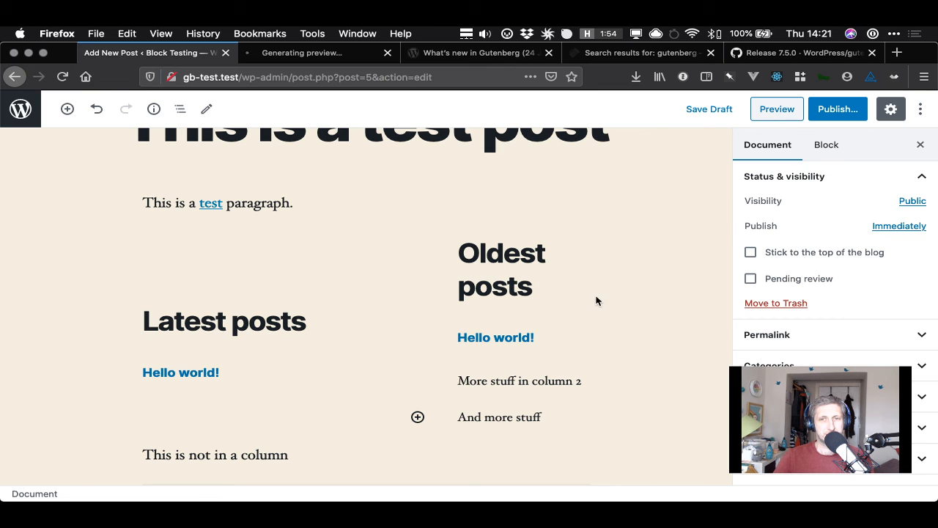
left_click(508, 286)
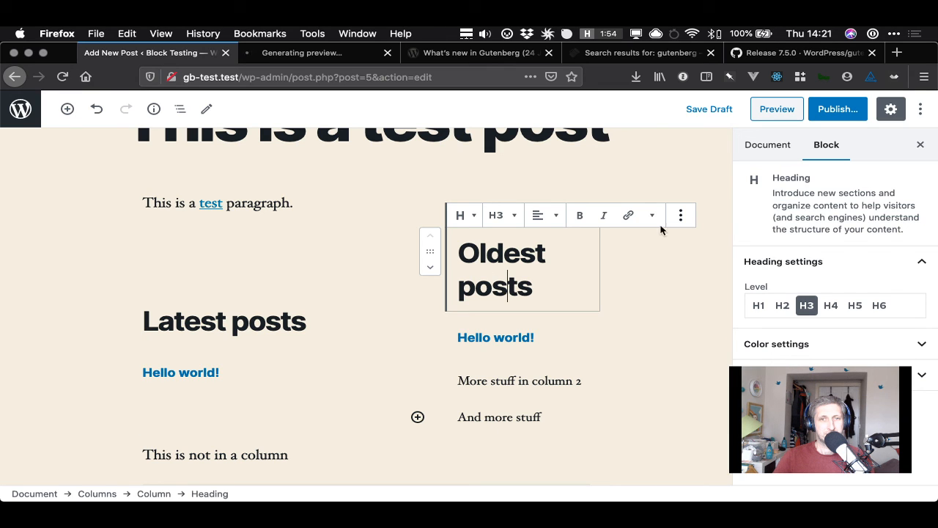
left_click(681, 218)
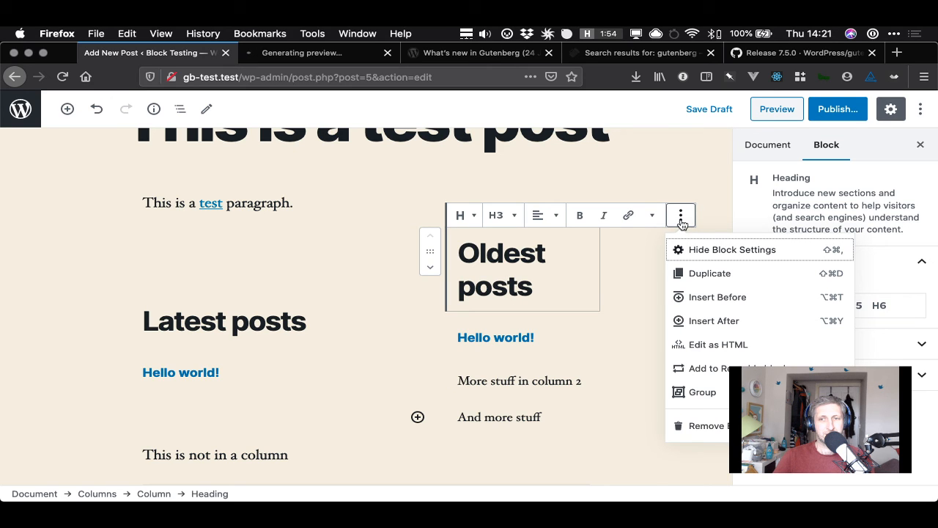
left_click(563, 277)
Select the whole Columns block from the gap between its columns, review its nested structure in Block navigation, and deselect it
left_click(283, 271)
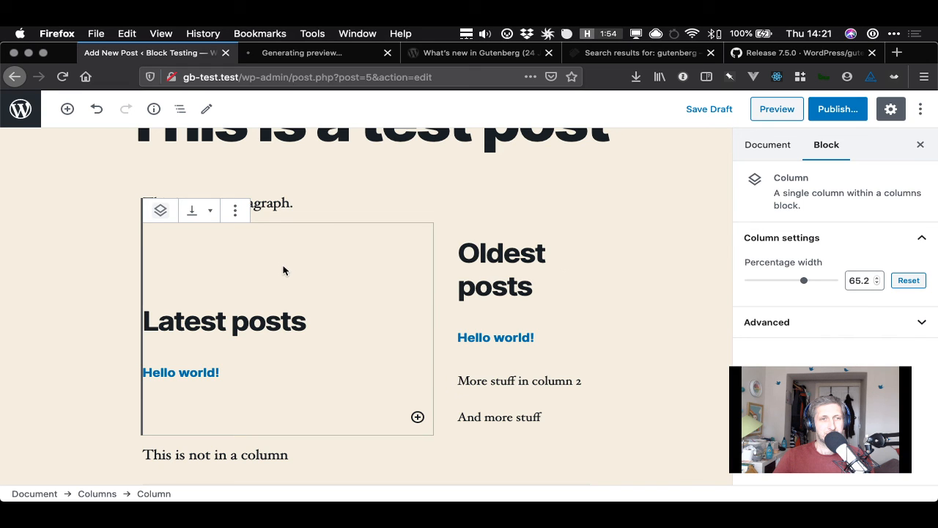
left_click(509, 286)
left_click(415, 314)
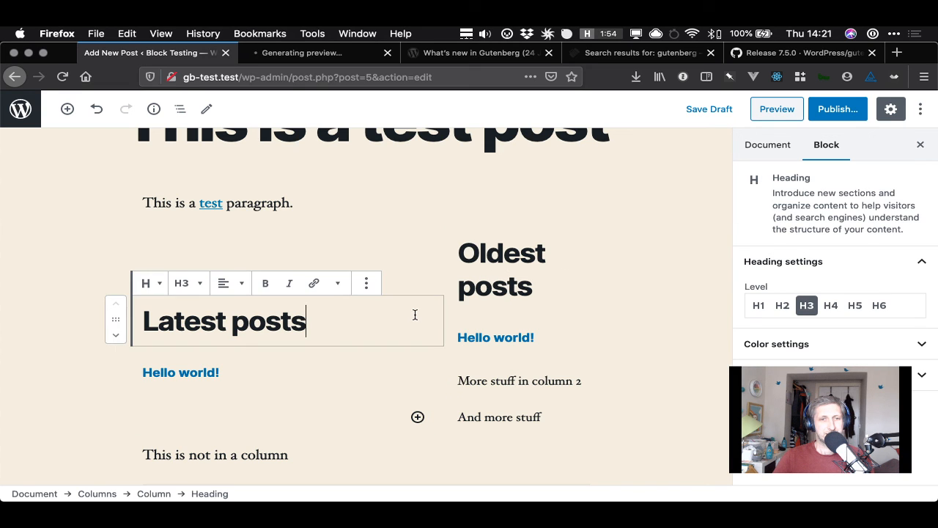
left_click(437, 278)
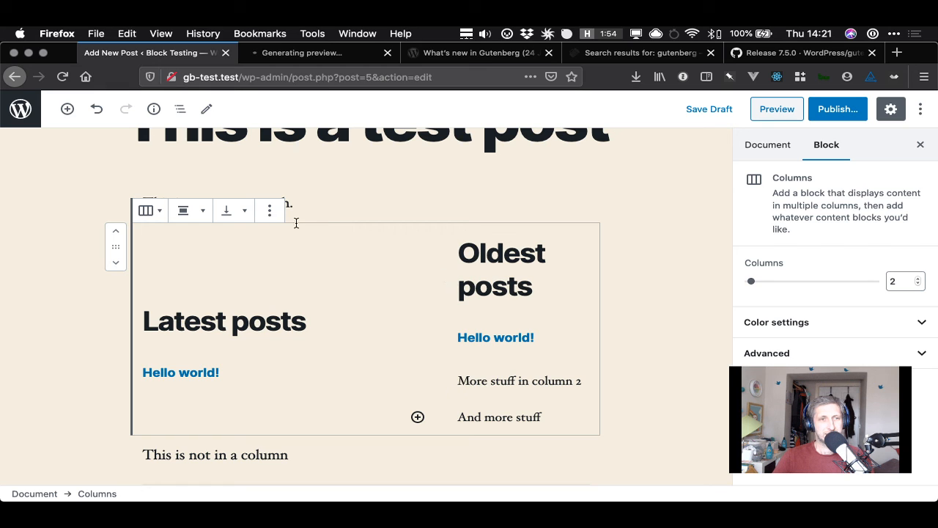
left_click(180, 108)
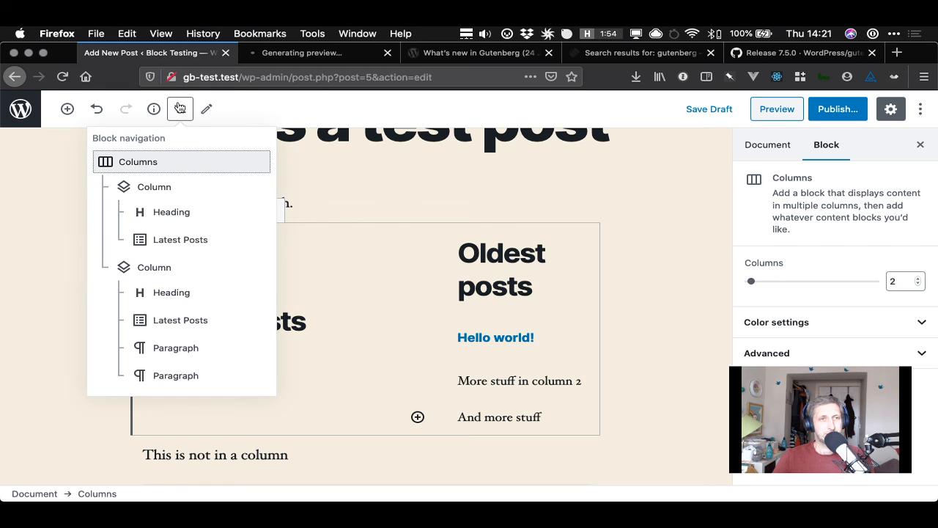
left_click(694, 258)
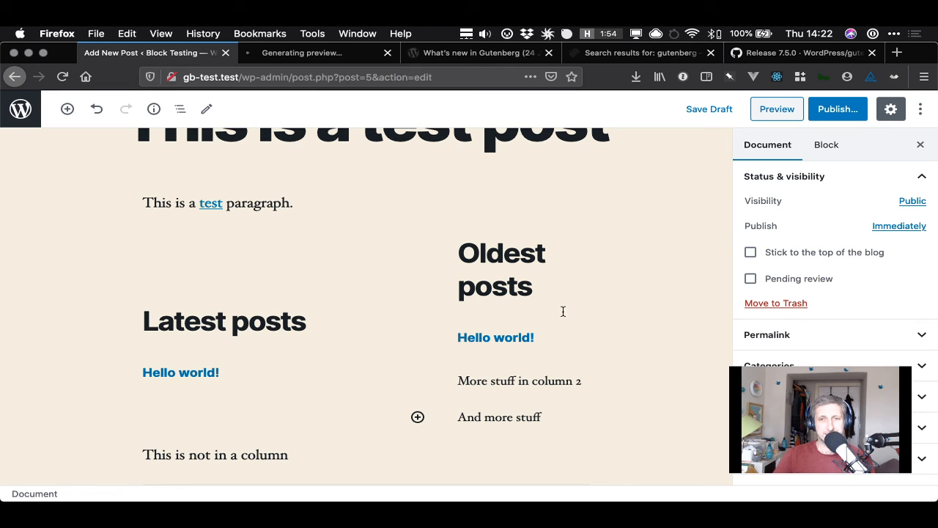
Compare the Oldest posts heading's settings with the Latest posts column's settings, and consult the Gutenberg 7.5.0 release notes on GitHub
left_click(504, 288)
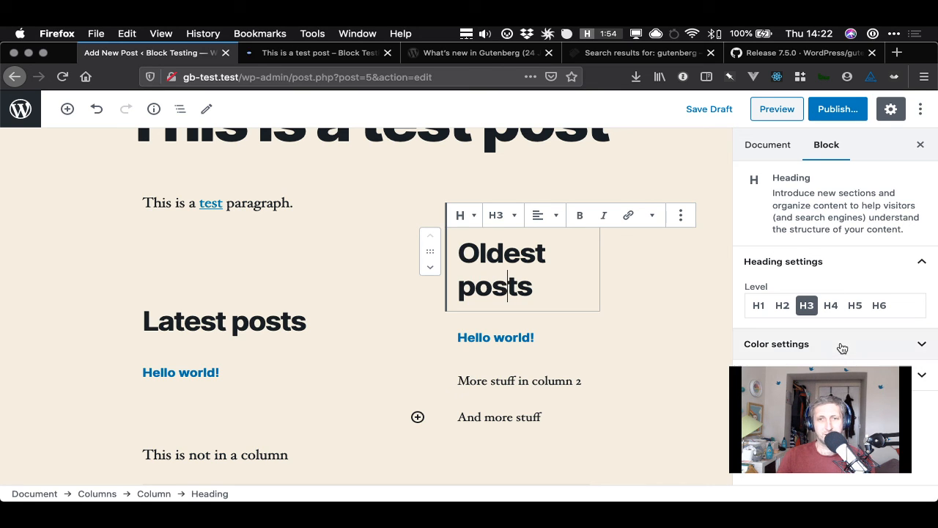
left_click(270, 264)
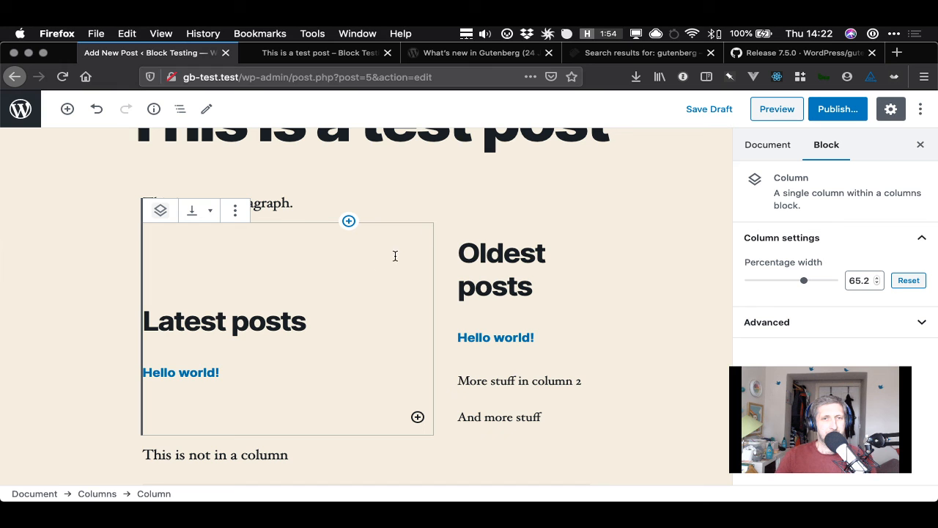
left_click(803, 52)
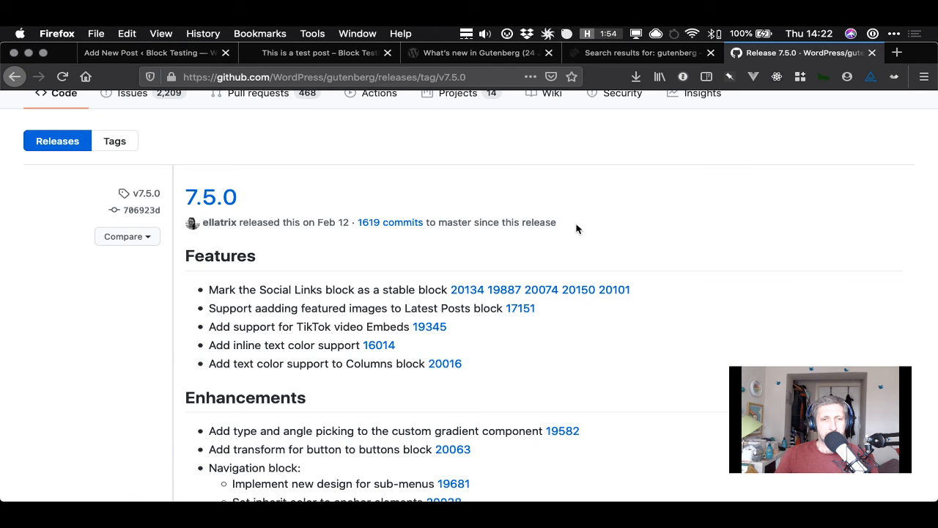
Return to the post editor, select the whole Columns block, and set its text color to red
left_click(152, 55)
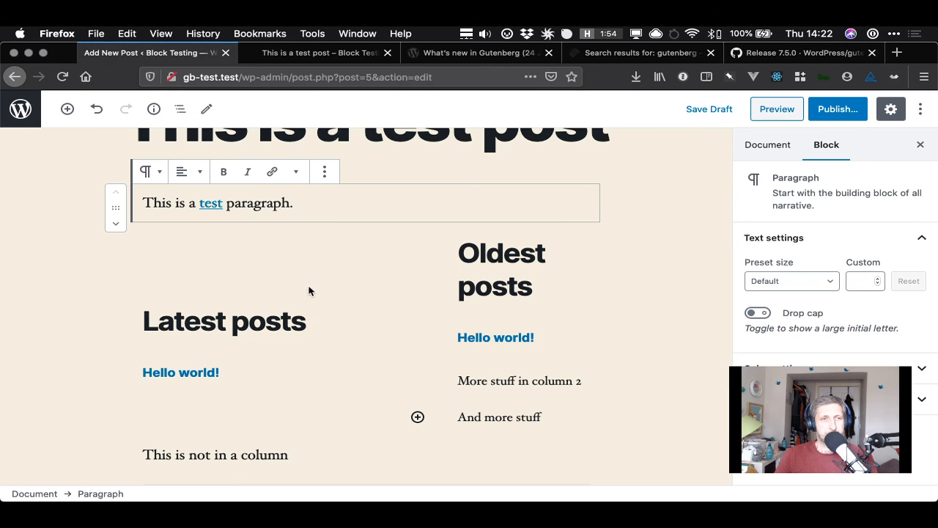
left_click(321, 305)
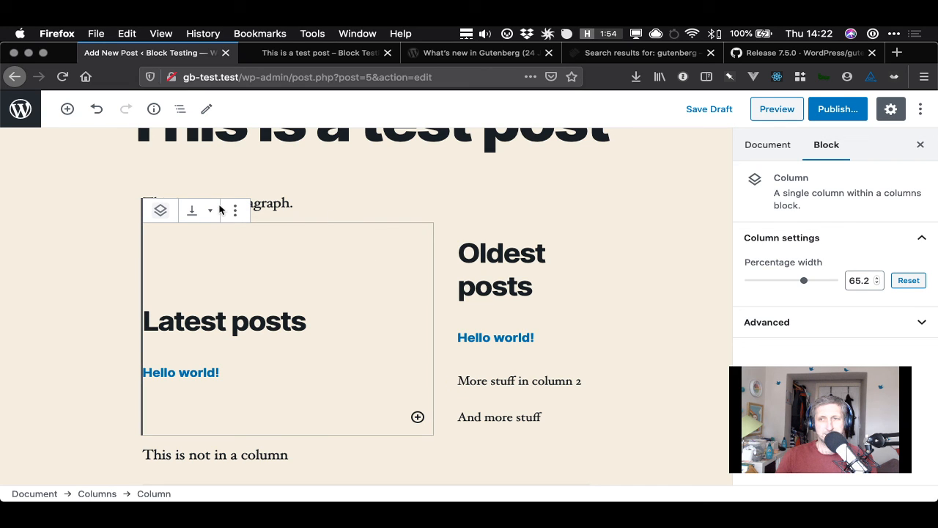
left_click(438, 249)
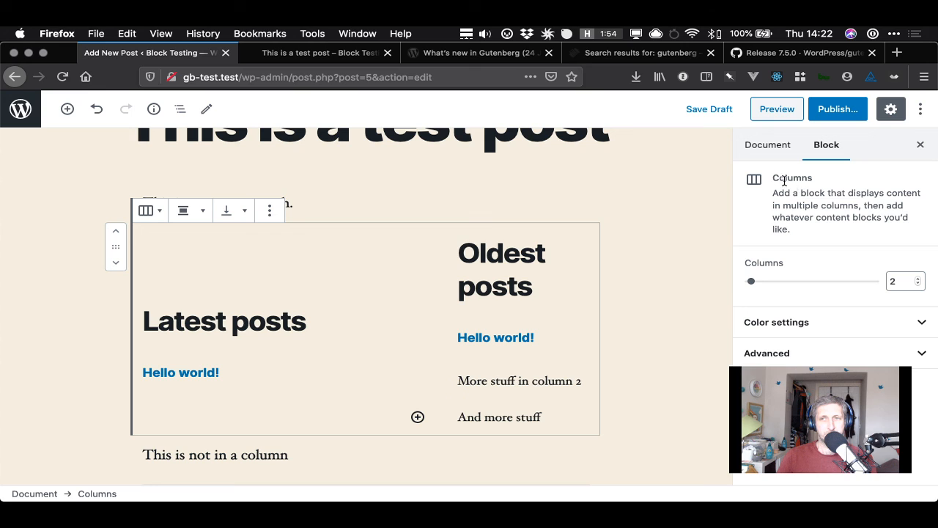
left_click(819, 326)
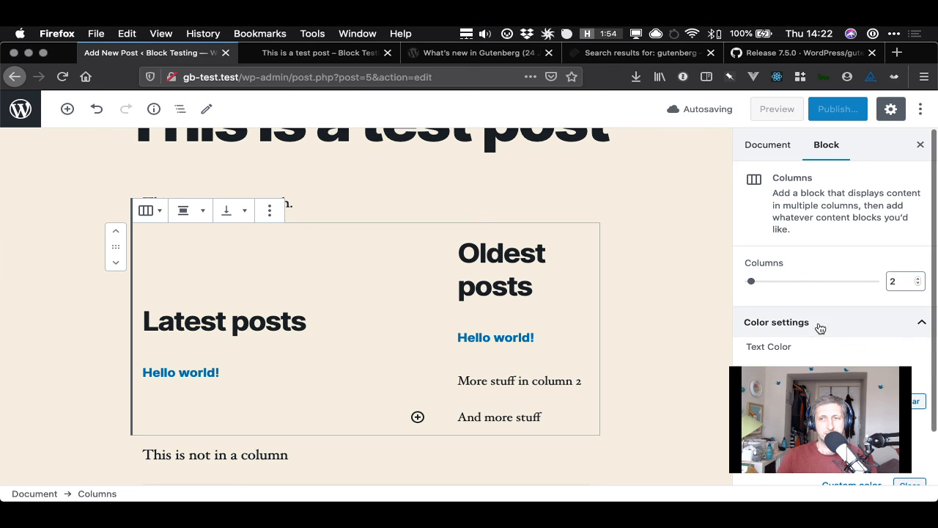
left_click(754, 376)
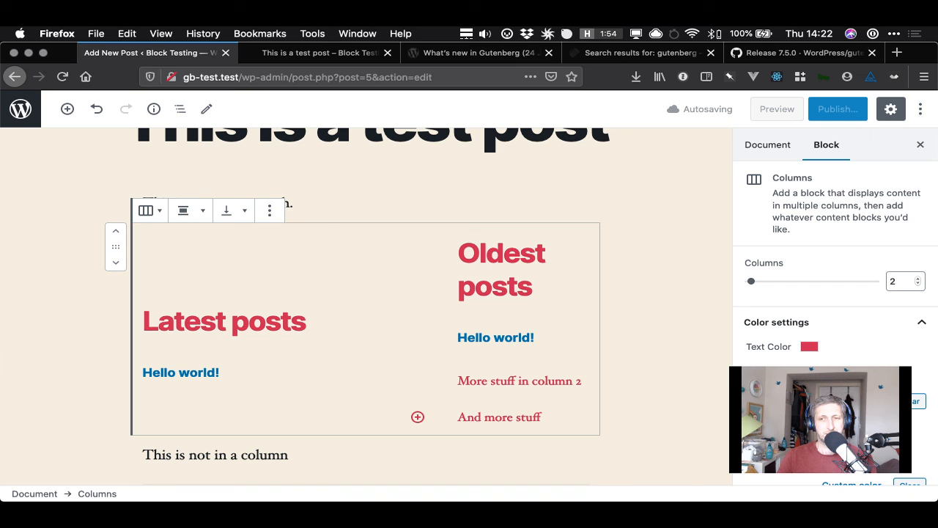
Give the Columns block a red background and change its text color to cream
left_click(755, 458)
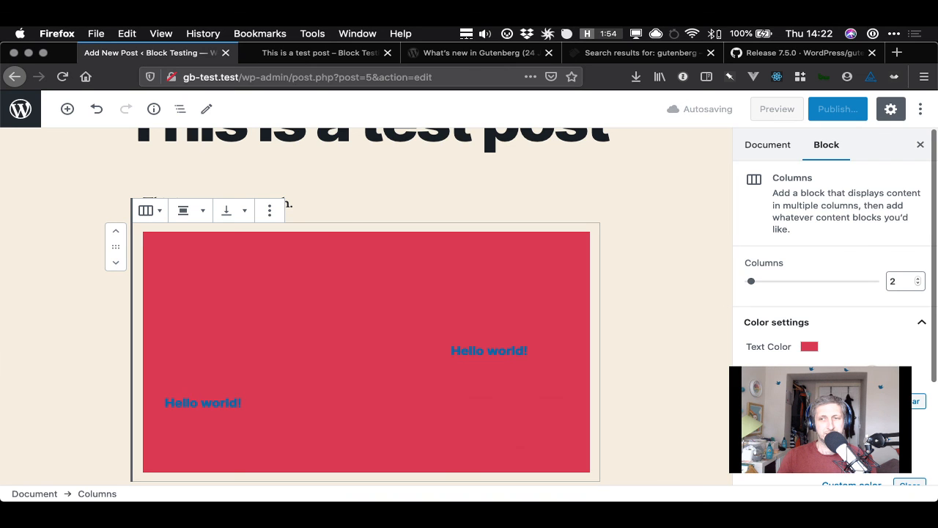
left_click(872, 376)
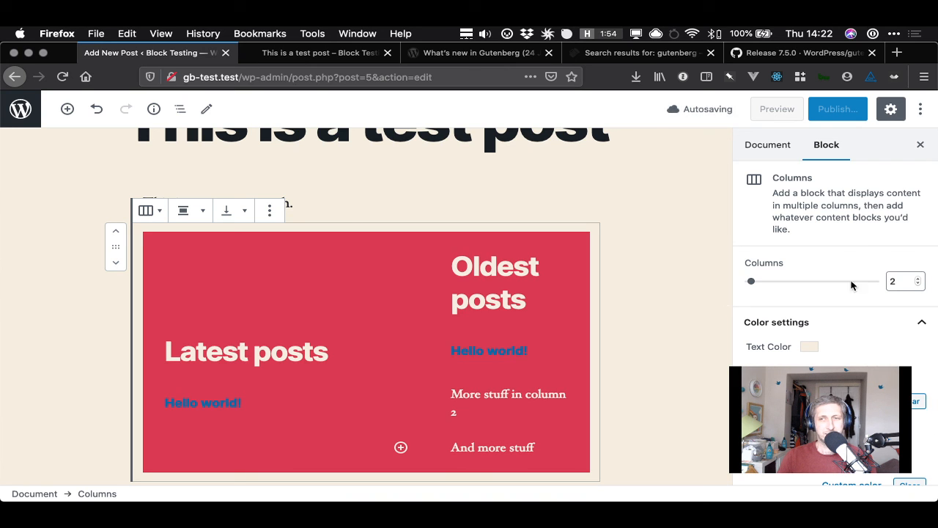
Try full width and wide width alignment on the Columns block, remove the alignment again, and deselect the block
left_click(196, 212)
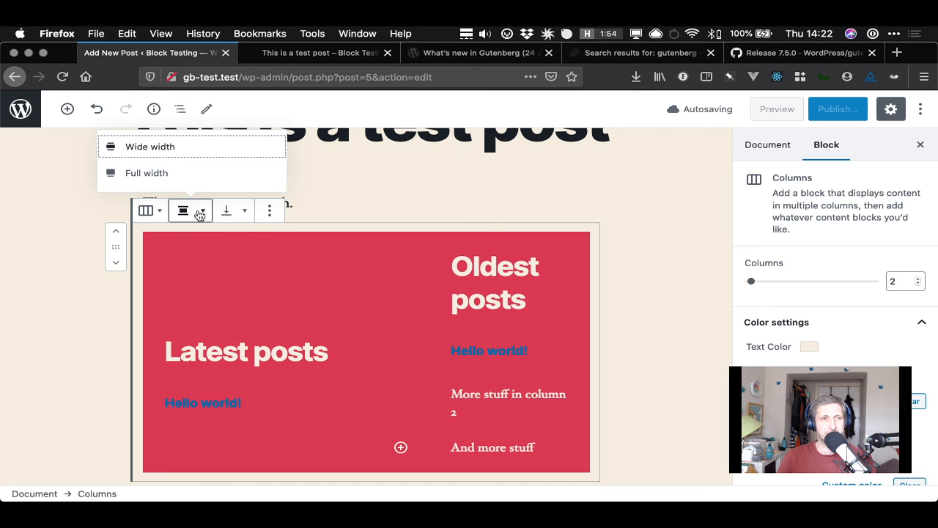
left_click(195, 183)
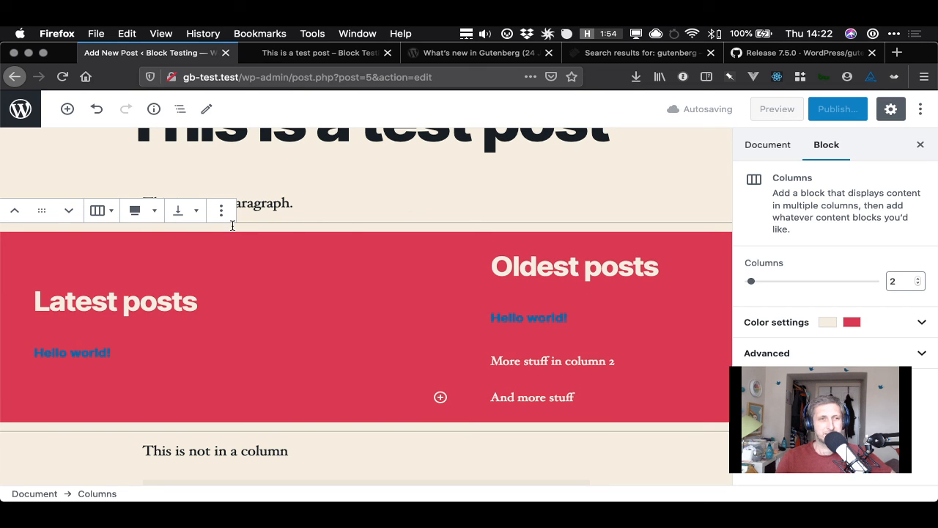
left_click(152, 212)
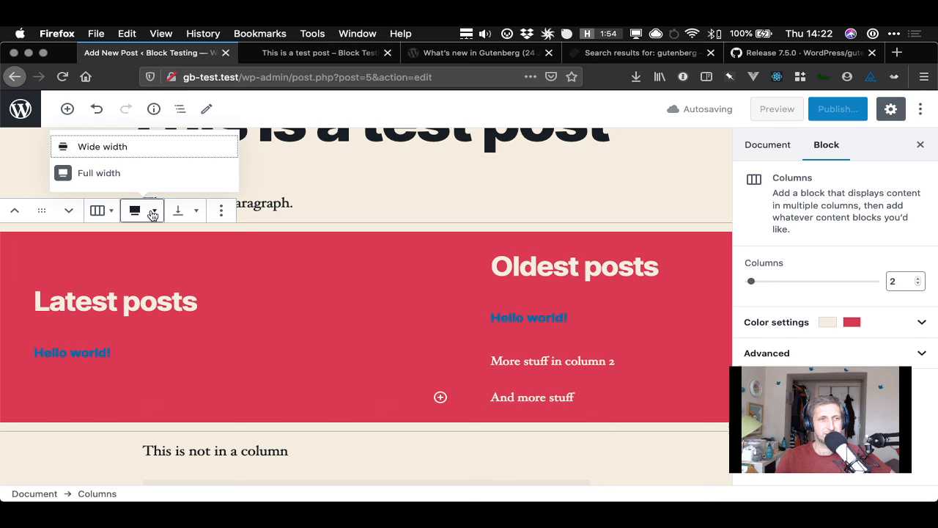
left_click(119, 148)
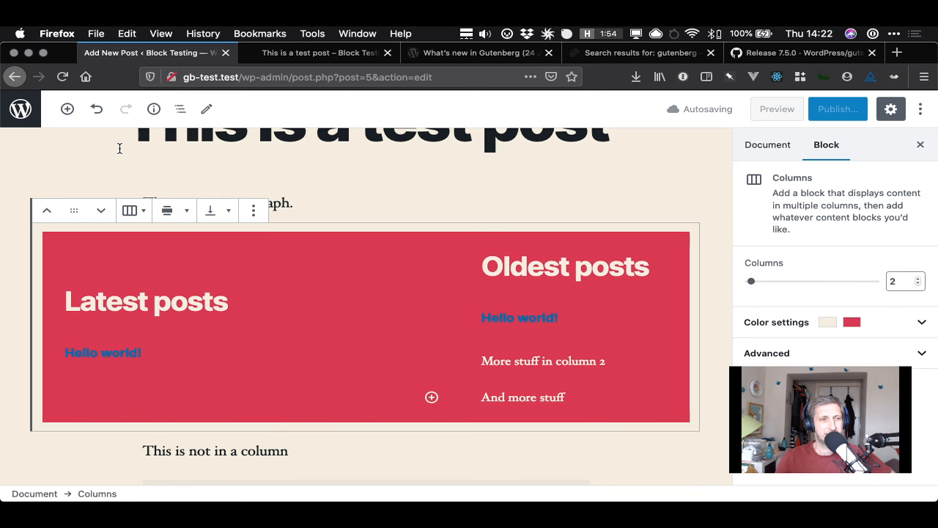
left_click(184, 218)
left_click(178, 176)
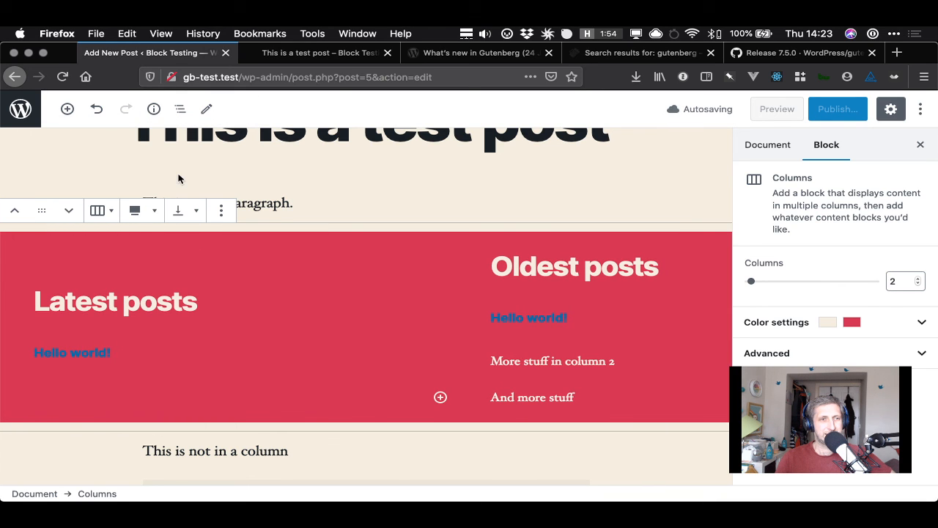
left_click(152, 212)
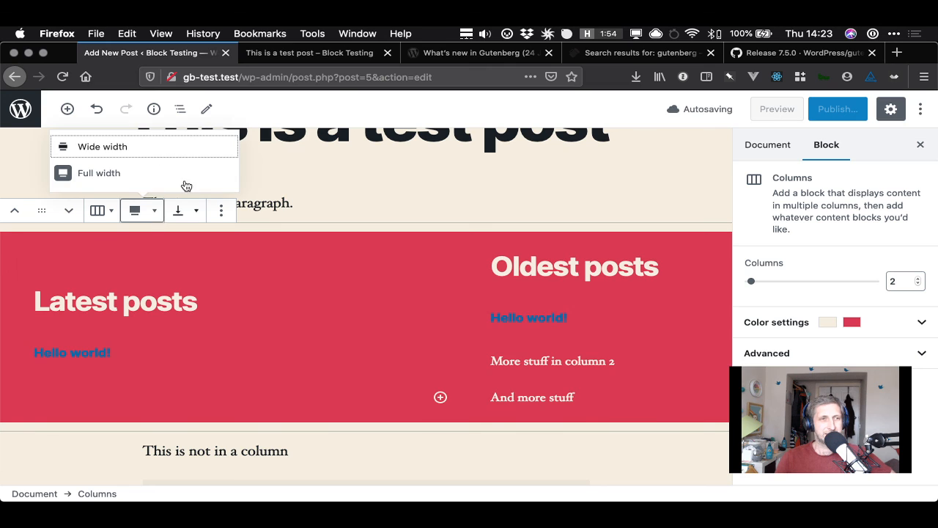
left_click(119, 176)
left_click(640, 329)
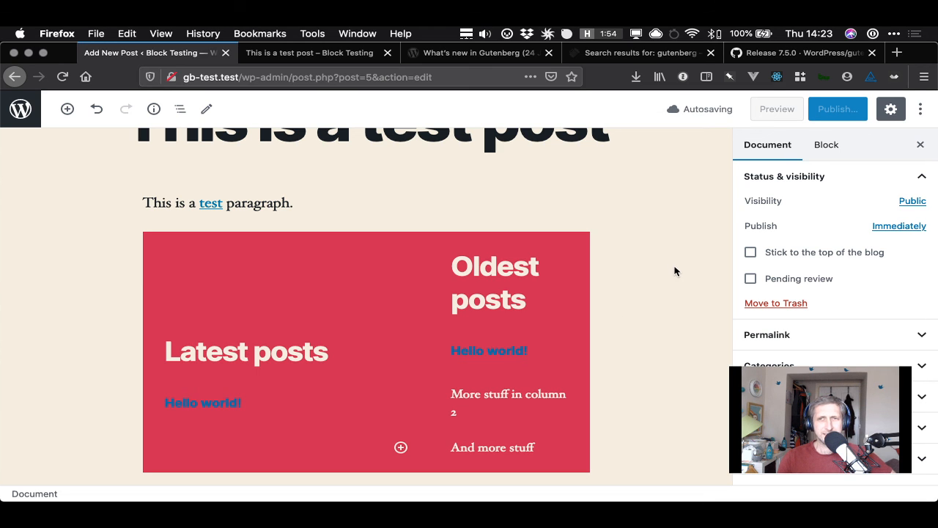
Switch to the Gutenberg 7.5.0 release notes on GitHub and highlight entries in the Features list
left_click(765, 56)
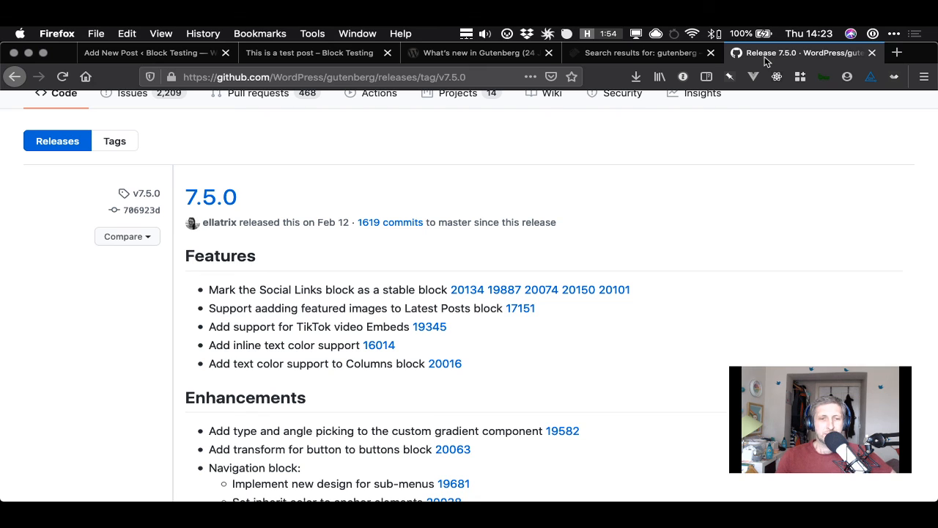
left_click_drag(210, 290, 325, 345)
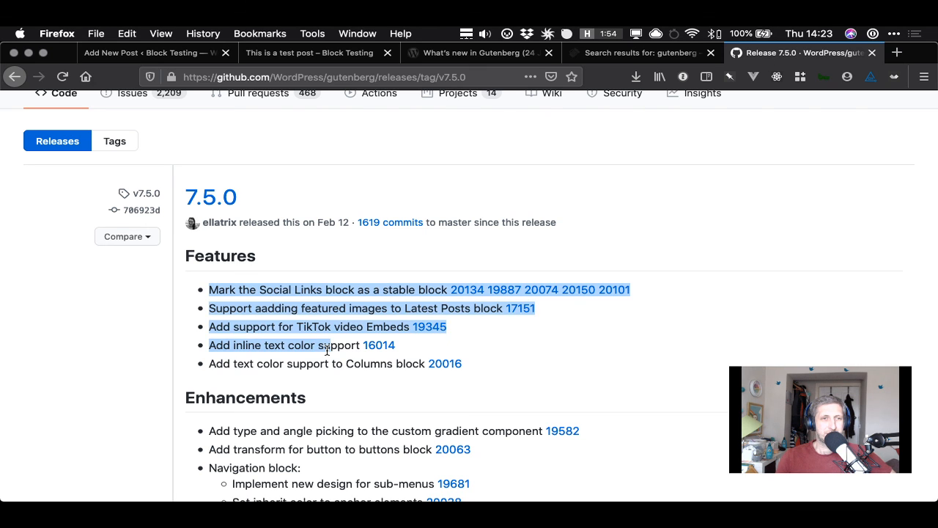
left_click(324, 345)
Check the test post preview and the What's new in Gutenberg post, and highlight the Gutenberg 7.6 article title on WP Tavern
left_click(473, 58)
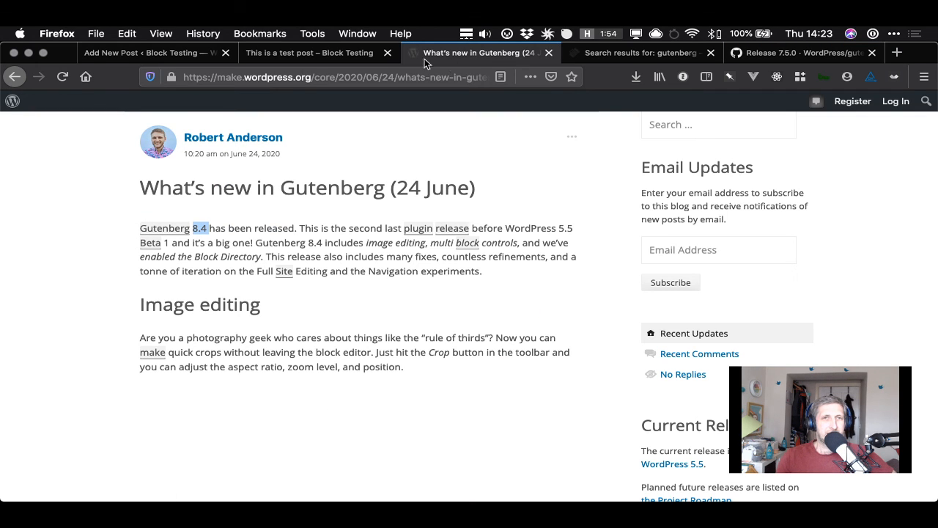
left_click(304, 54)
left_click(461, 54)
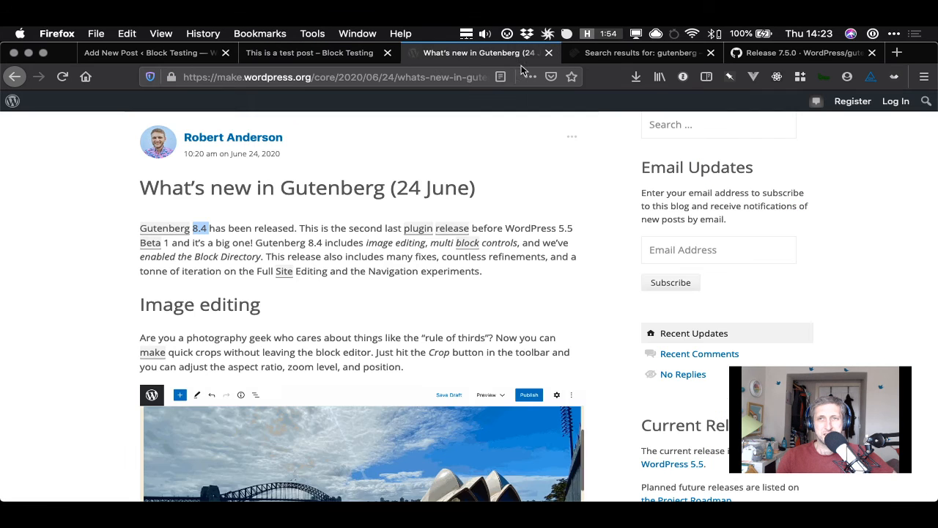
left_click(626, 56)
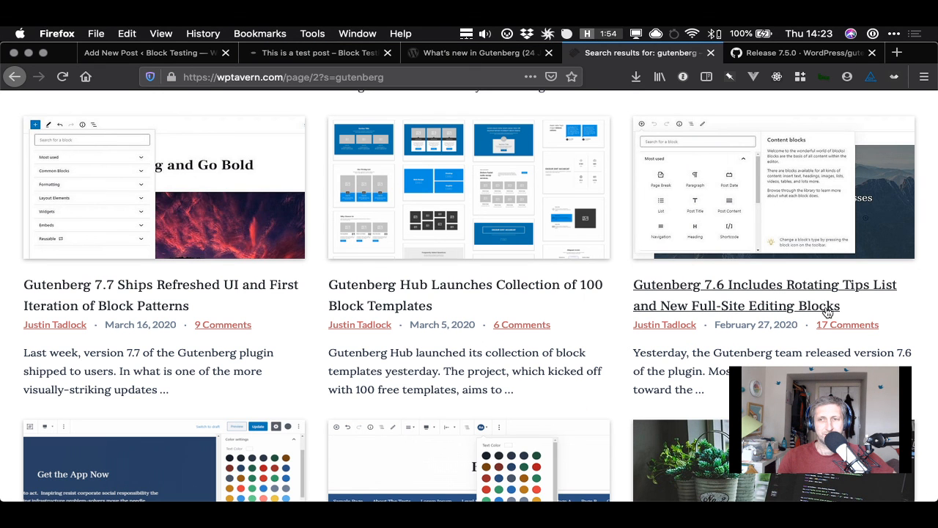
left_click_drag(840, 307, 635, 288)
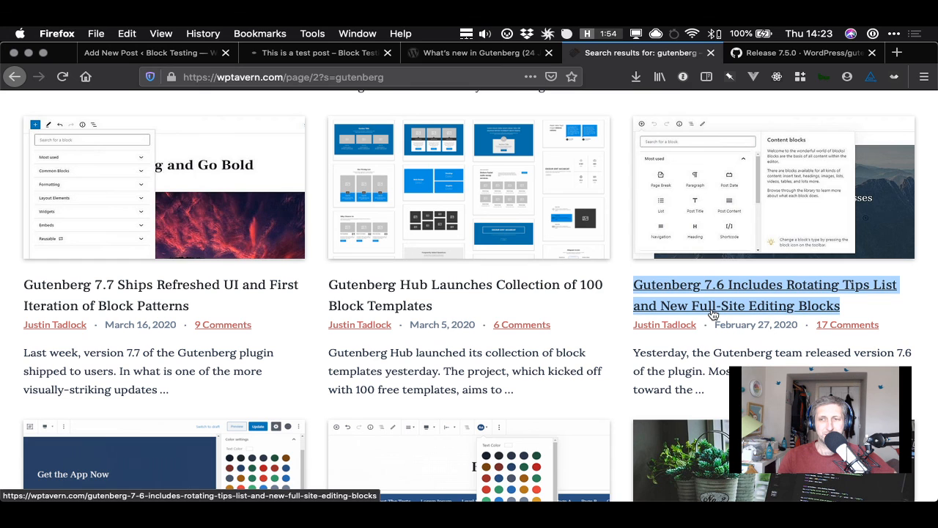
Return to the post editor and view the front-end preview of the test post
left_click(147, 54)
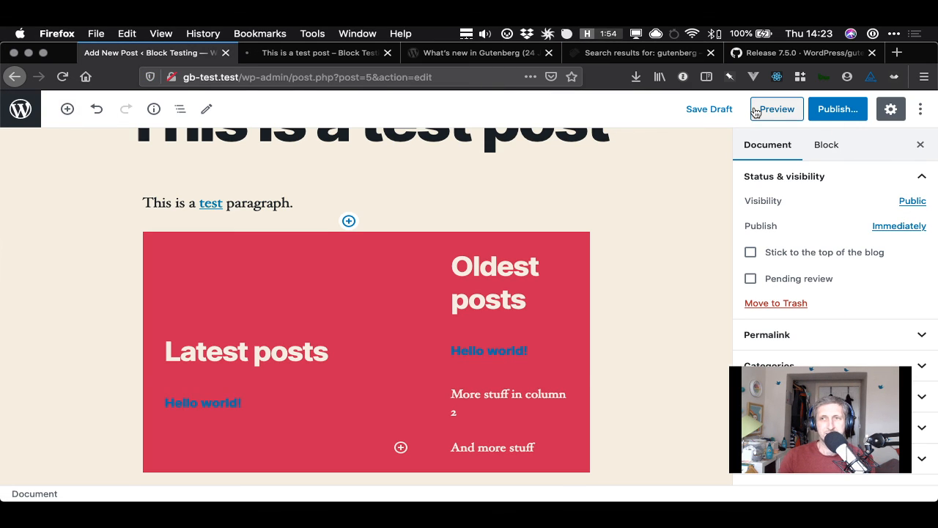
left_click(334, 55)
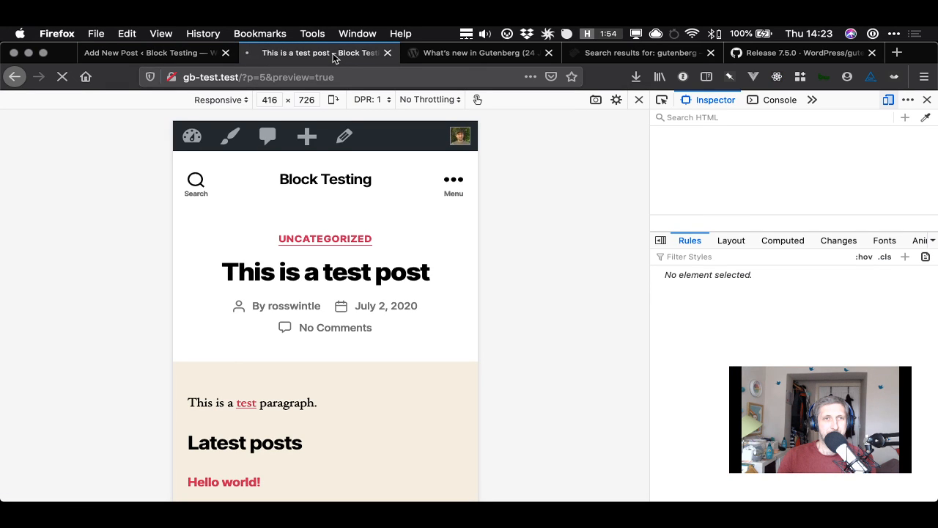
Consult the Gutenberg 7.5.0 release notes again, and read the Gutenberg Hub block templates excerpt in the WP Tavern search results
left_click(767, 58)
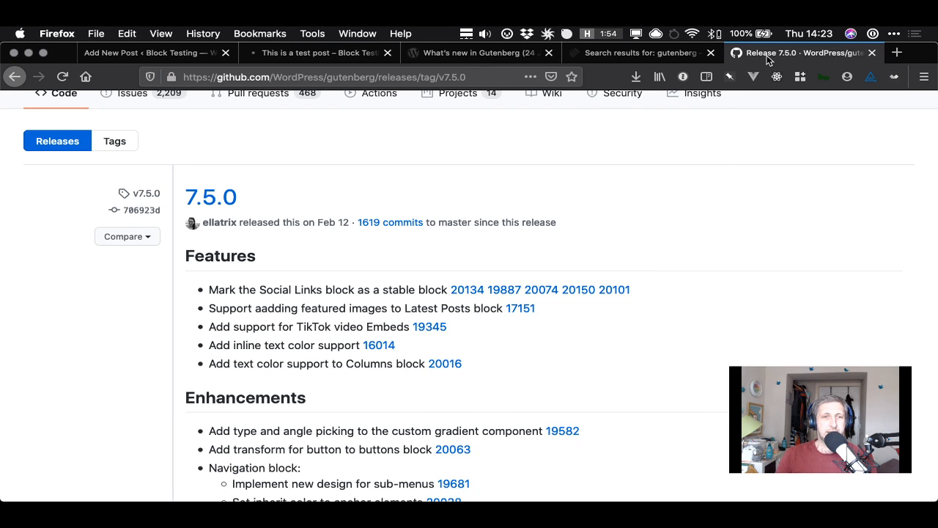
left_click(662, 53)
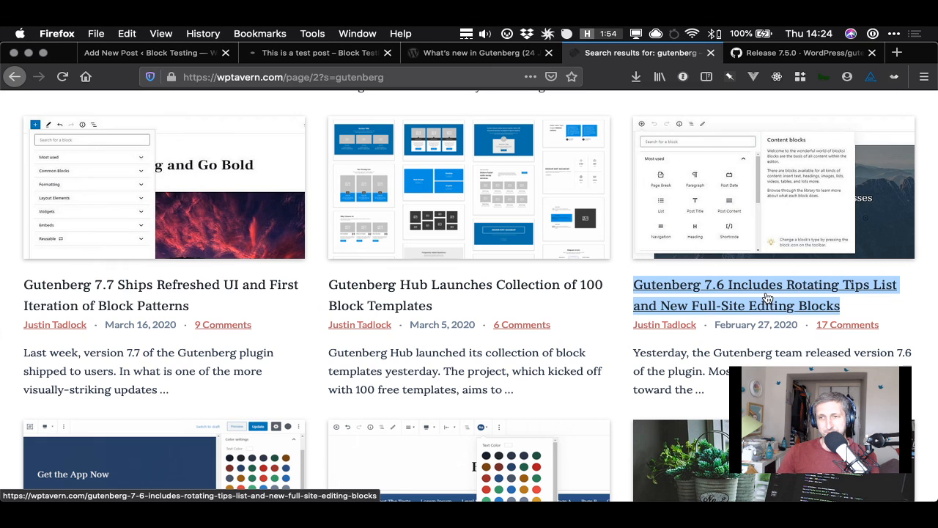
left_click(541, 389)
left_click_drag(515, 387, 333, 353)
left_click(333, 353)
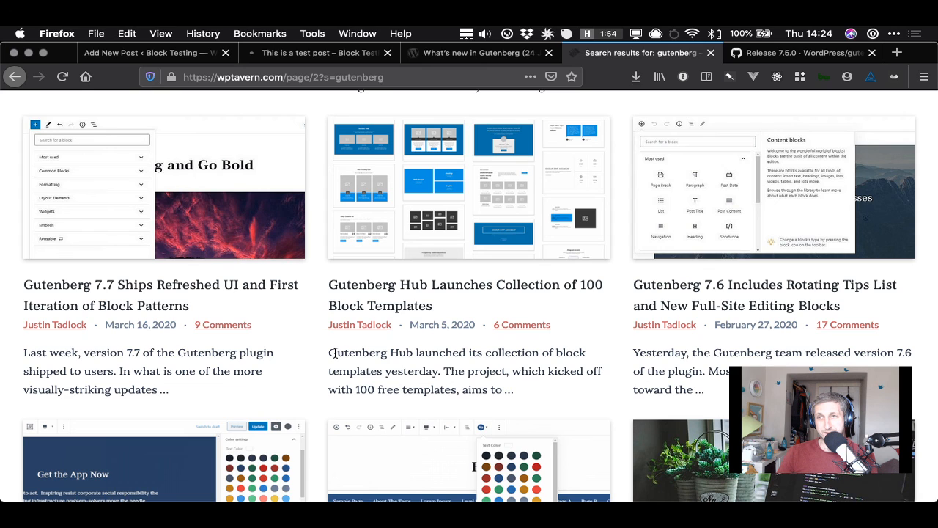